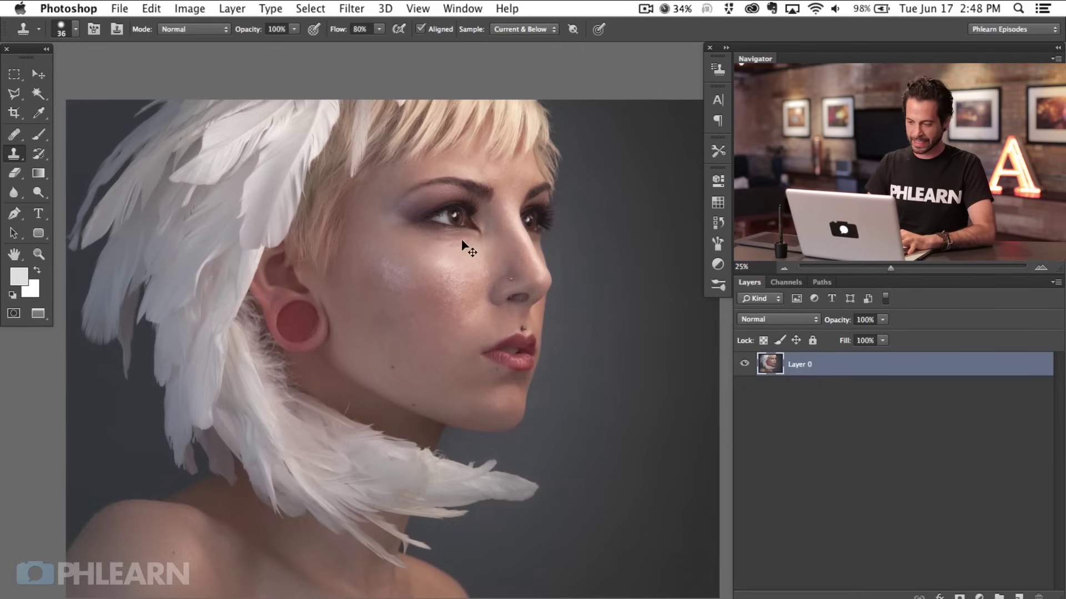
Examine the portrait's skin texture and highlights up close around the cheek, nose, mouth and eyes.
key(super+equal)
key(super+equal)
key(super+equal)
key(super+equal)
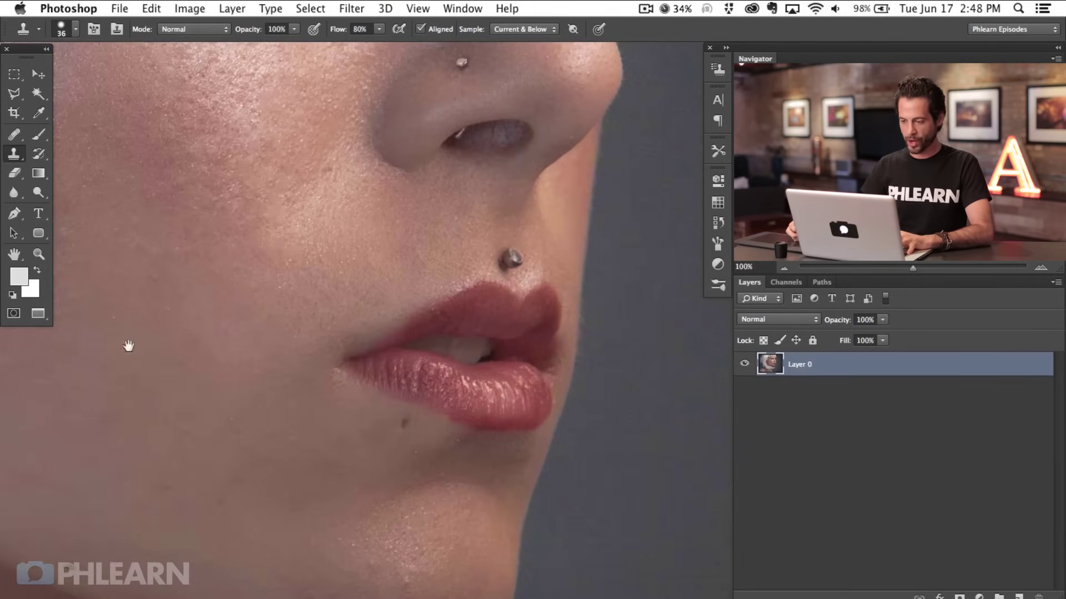
drag(128, 345, 450, 449)
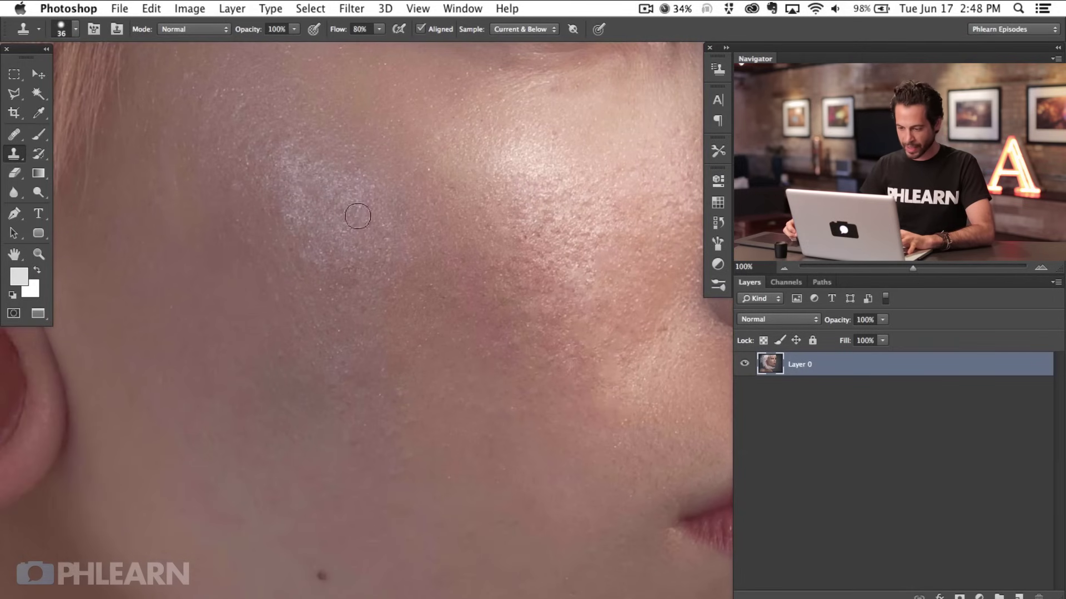
drag(477, 337, 470, 326)
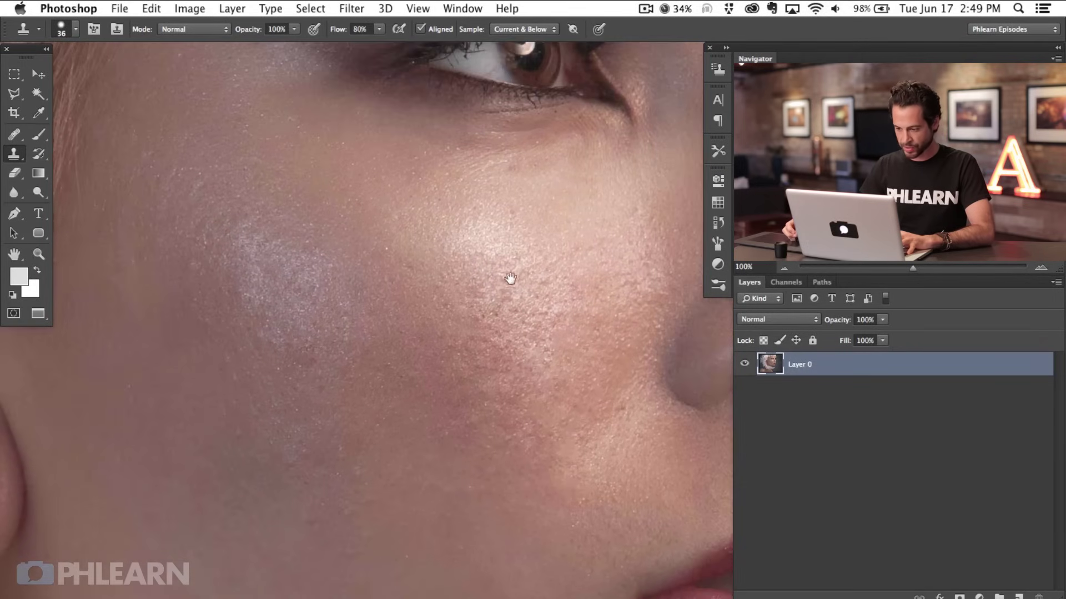
drag(586, 310, 526, 379)
drag(643, 342, 552, 342)
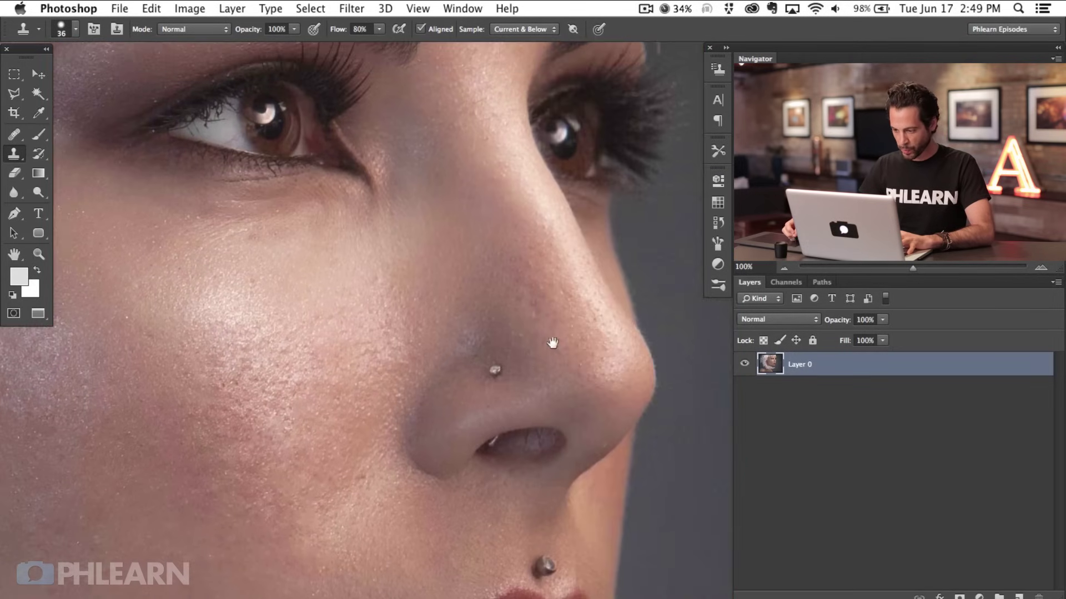
drag(527, 444, 518, 341)
drag(368, 454, 551, 447)
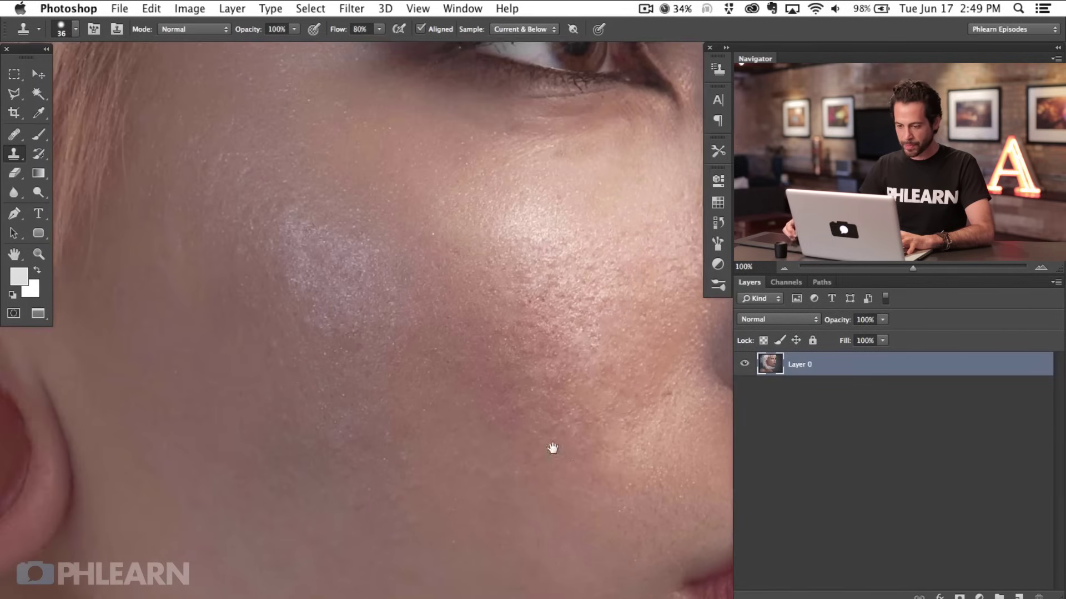
drag(328, 243, 338, 459)
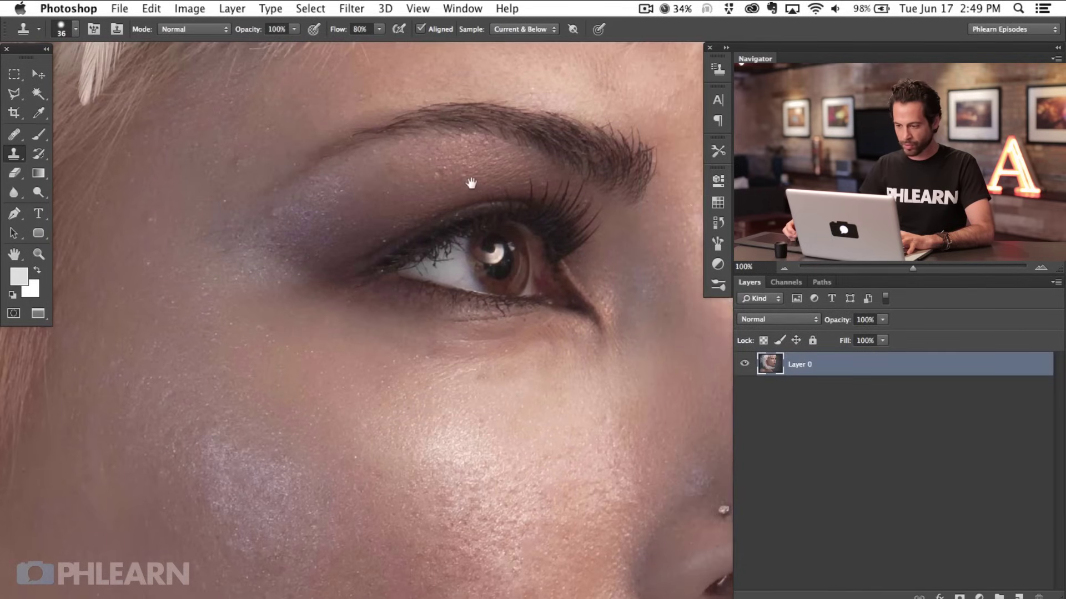
scroll(368, 207, down, 3)
scroll(392, 231, up, 3)
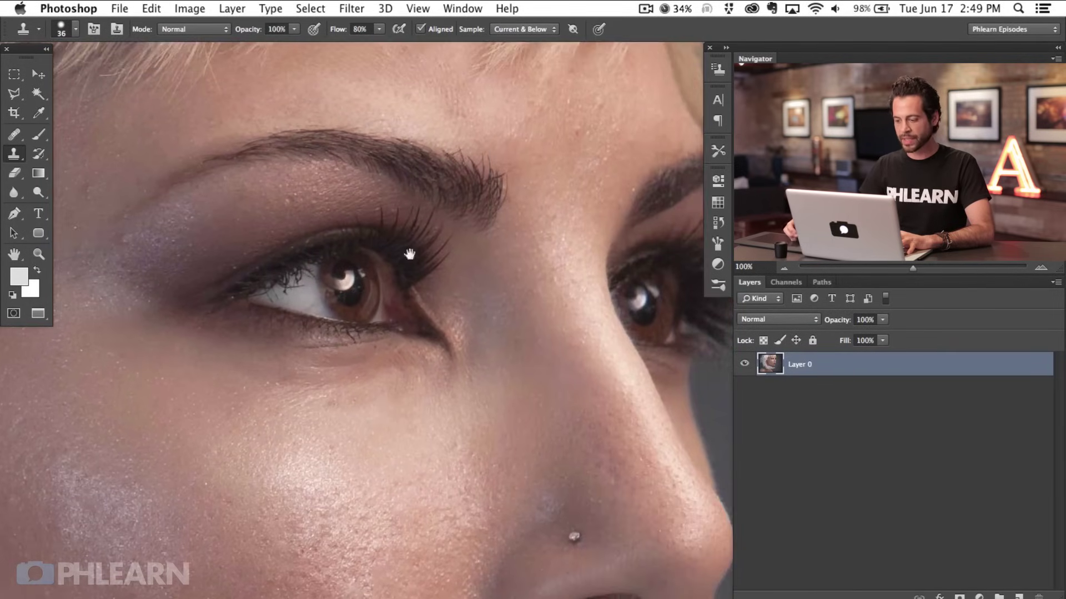
key(super+minus)
key(super+minus)
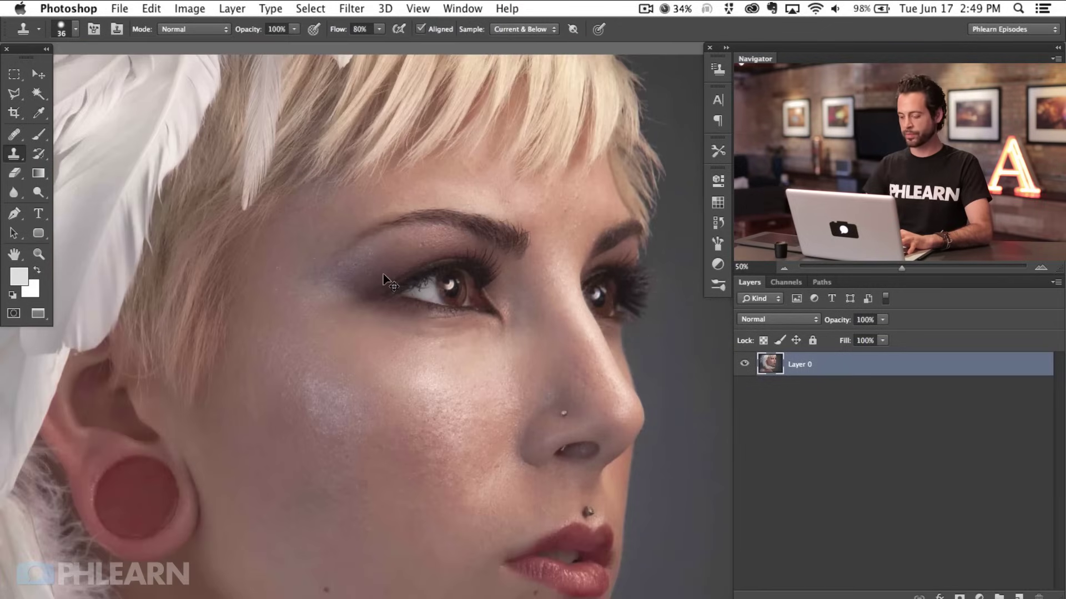
key(super+minus)
scroll(489, 494, down, 5)
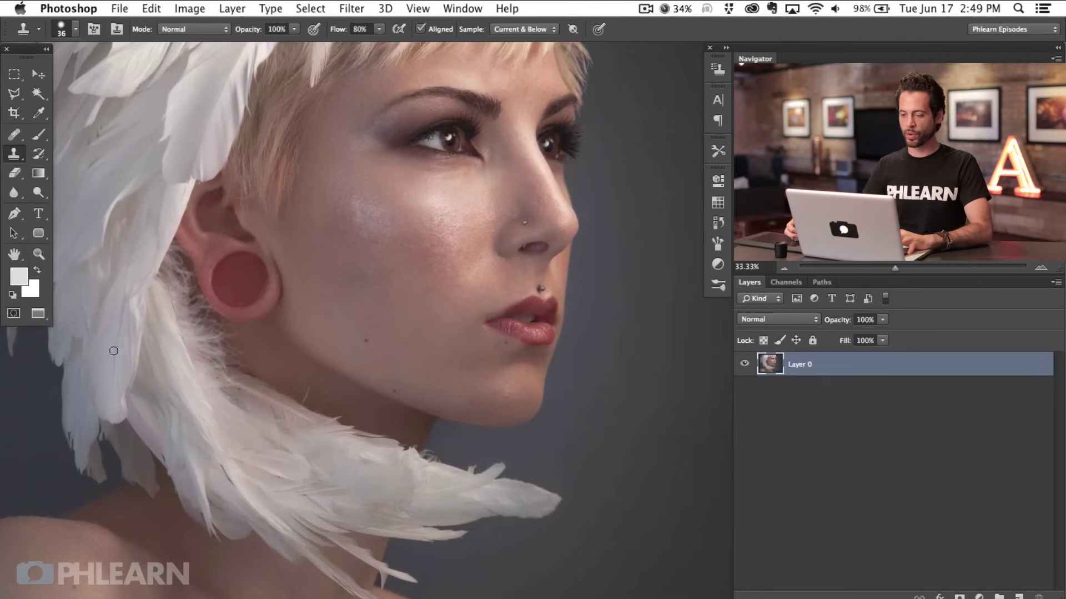
Duplicate the portrait layer twice and hide the uppermost copy.
drag(456, 330, 466, 389)
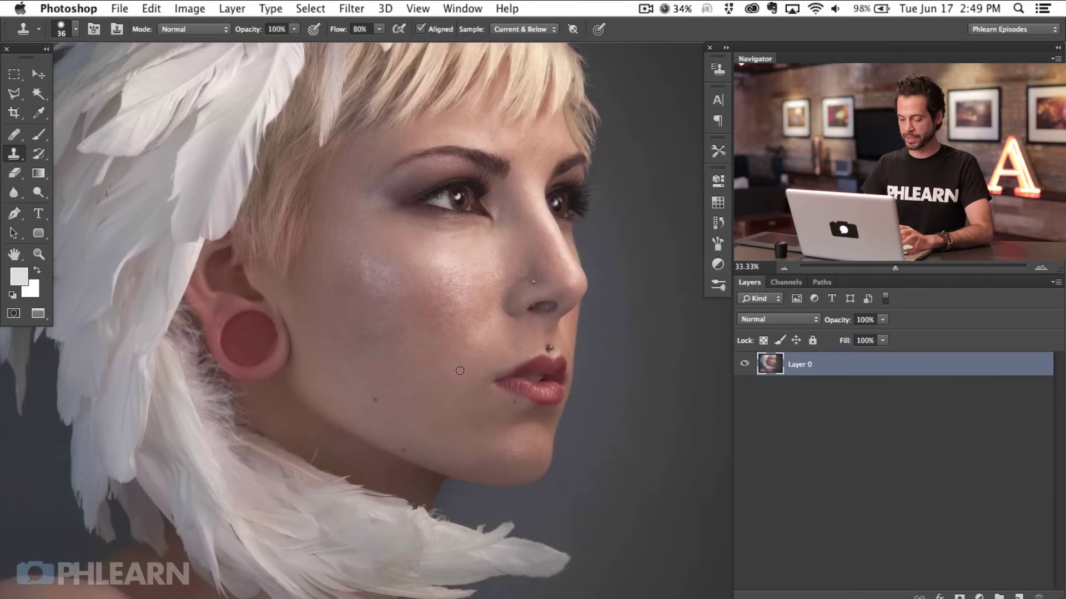
key(super+j)
key(super+j)
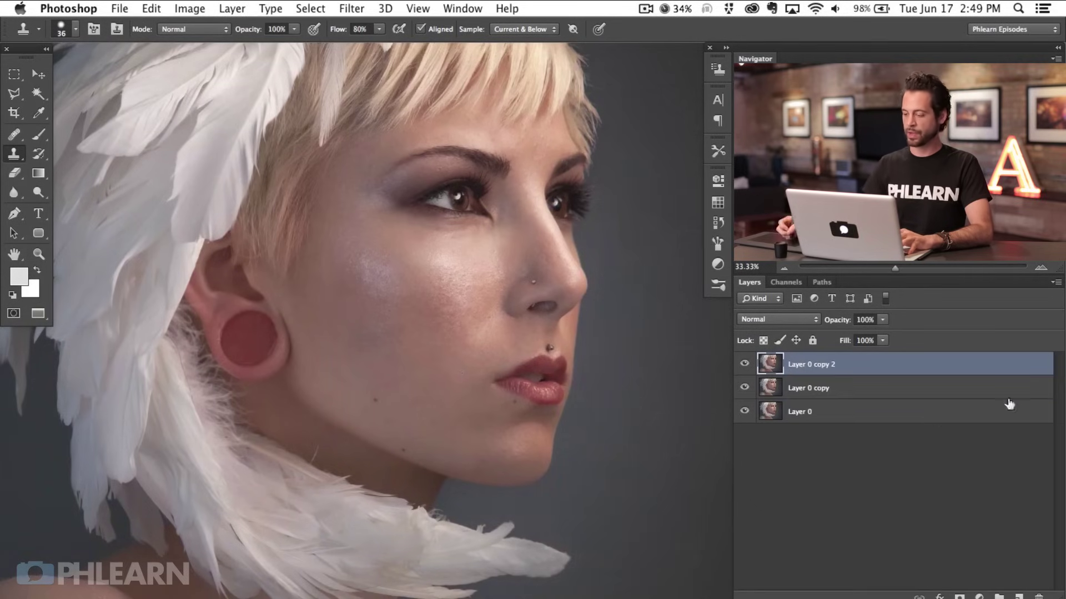
click(743, 365)
Apply a Gaussian Blur with a radius of 5.8 pixels to Layer 0 copy.
click(836, 391)
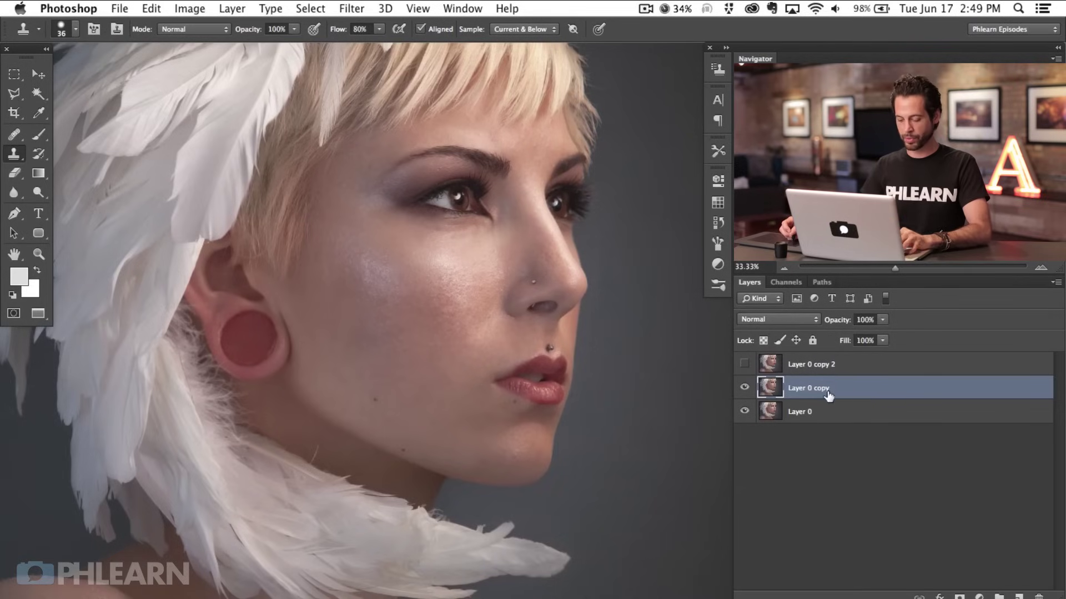
key(super+alt+f)
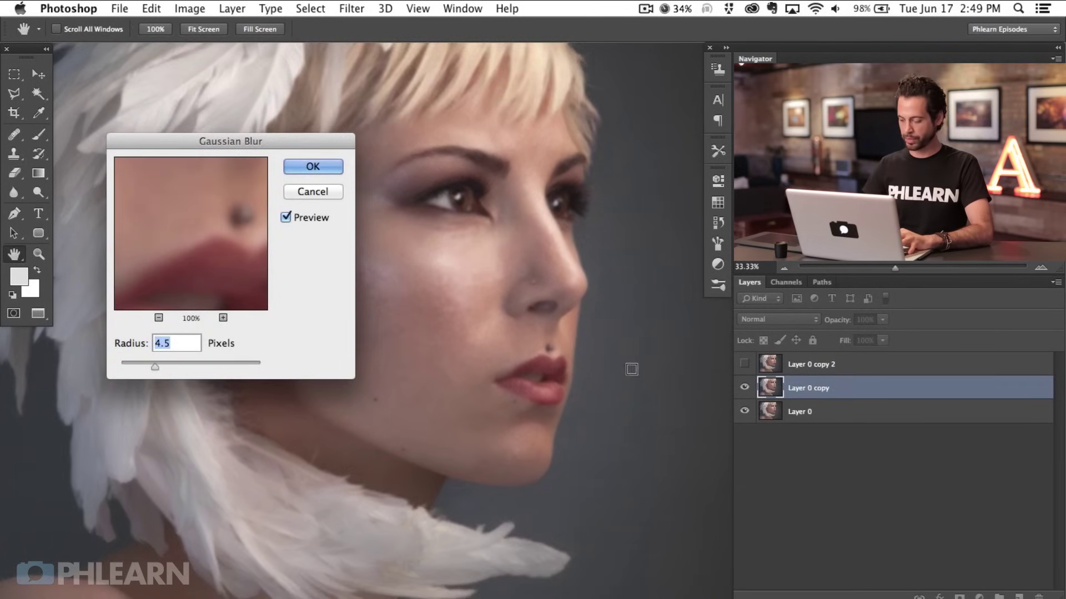
key(super+plus)
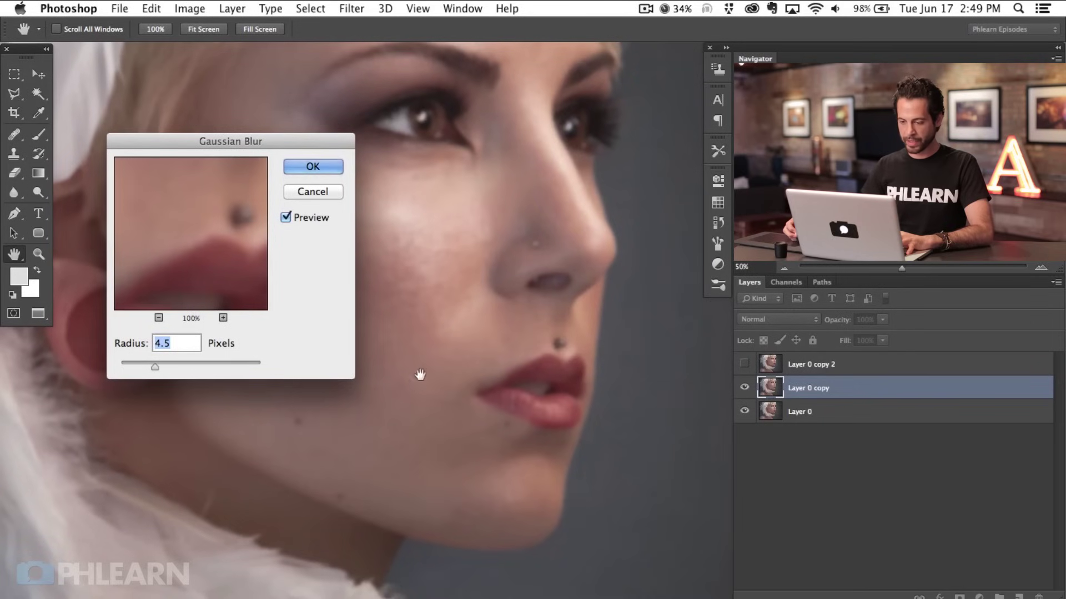
drag(179, 378, 148, 341)
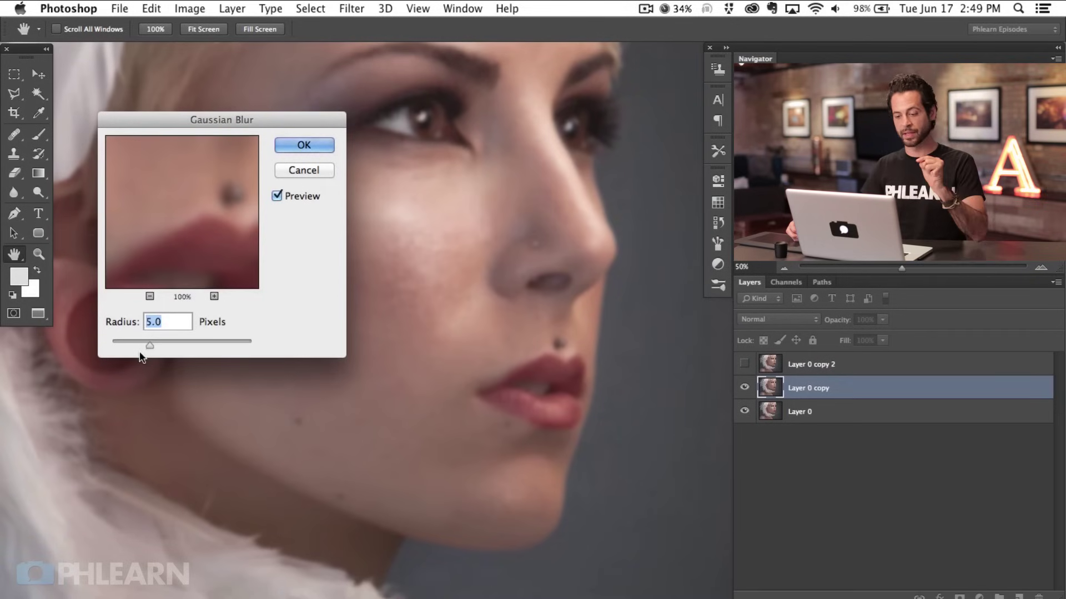
mouse_move(155, 342)
mouse_down()
mouse_move(171, 341)
mouse_move(134, 341)
mouse_move(152, 345)
mouse_up()
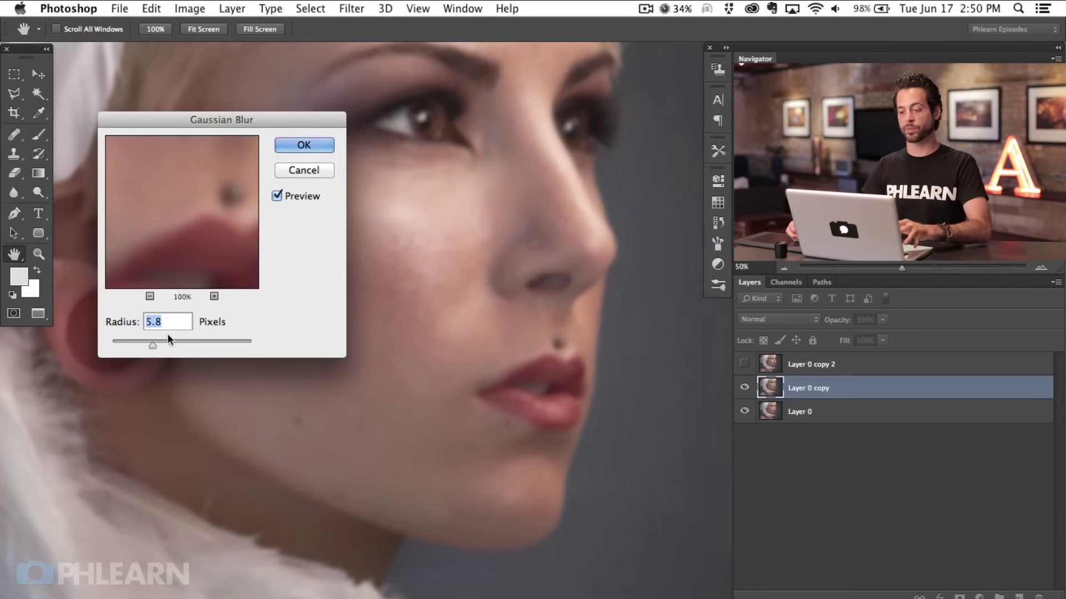
click(305, 144)
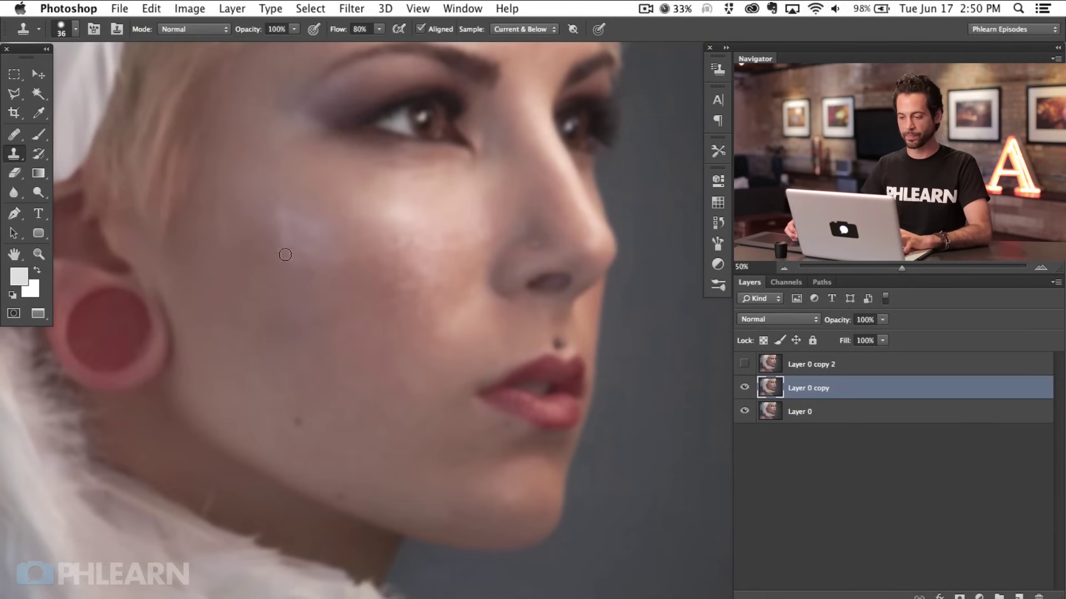
Show Layer 0 copy 2 again, make it the active layer and open Apply Image for it.
mouse_move(266, 301)
mouse_down()
mouse_move(305, 317)
mouse_move(325, 357)
mouse_up()
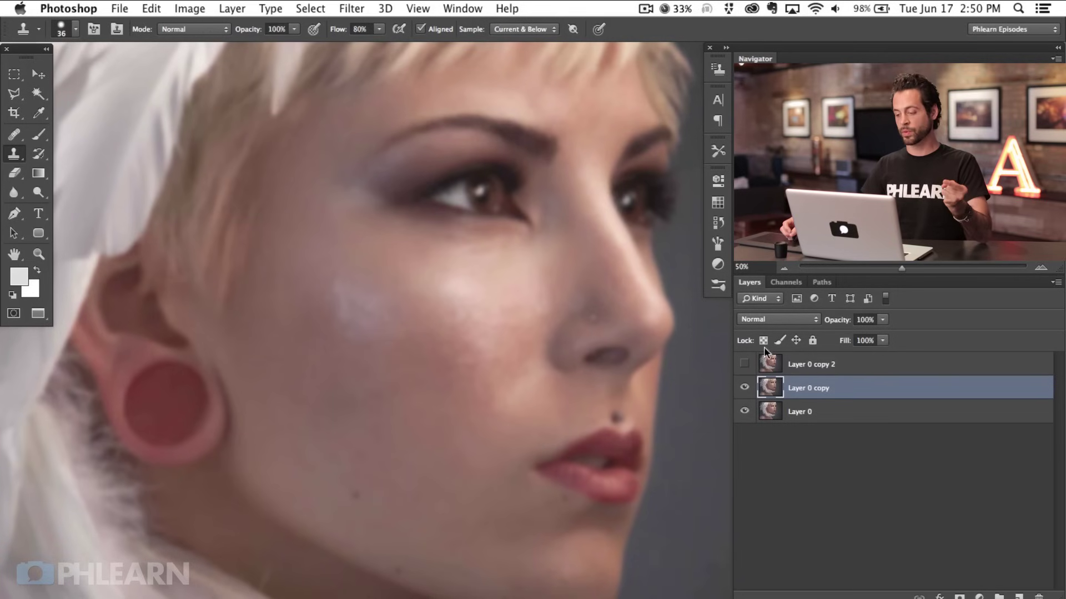
click(744, 364)
click(827, 365)
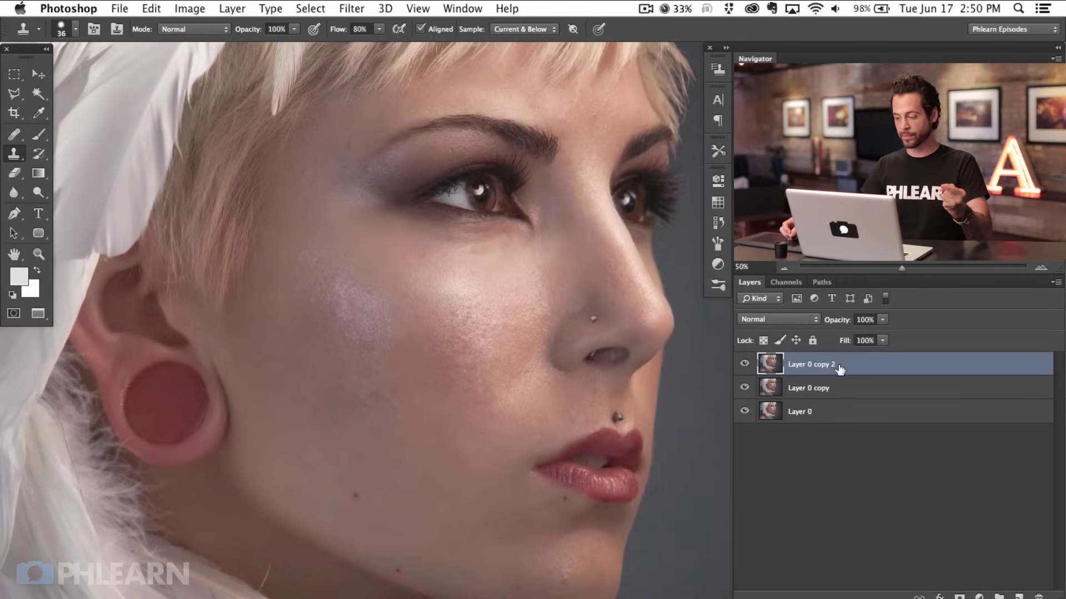
scroll(542, 395, right, 2)
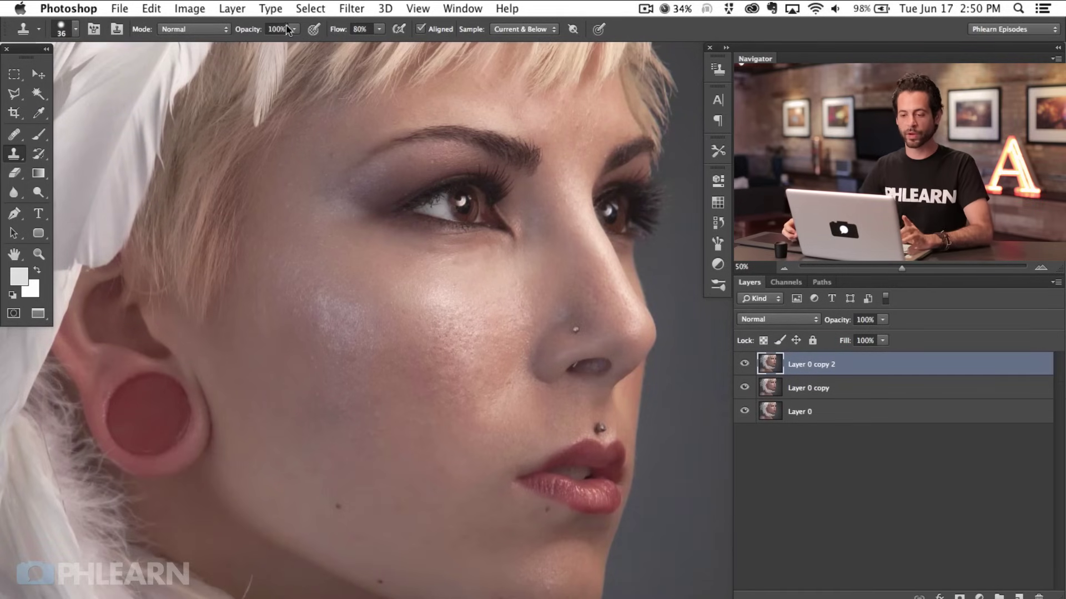
click(189, 9)
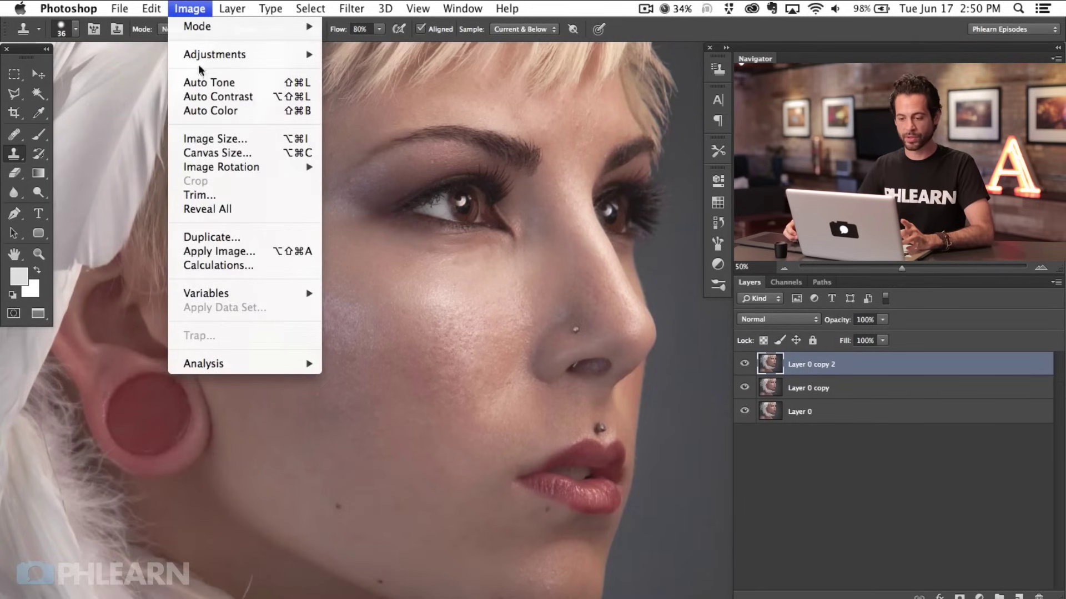
click(281, 255)
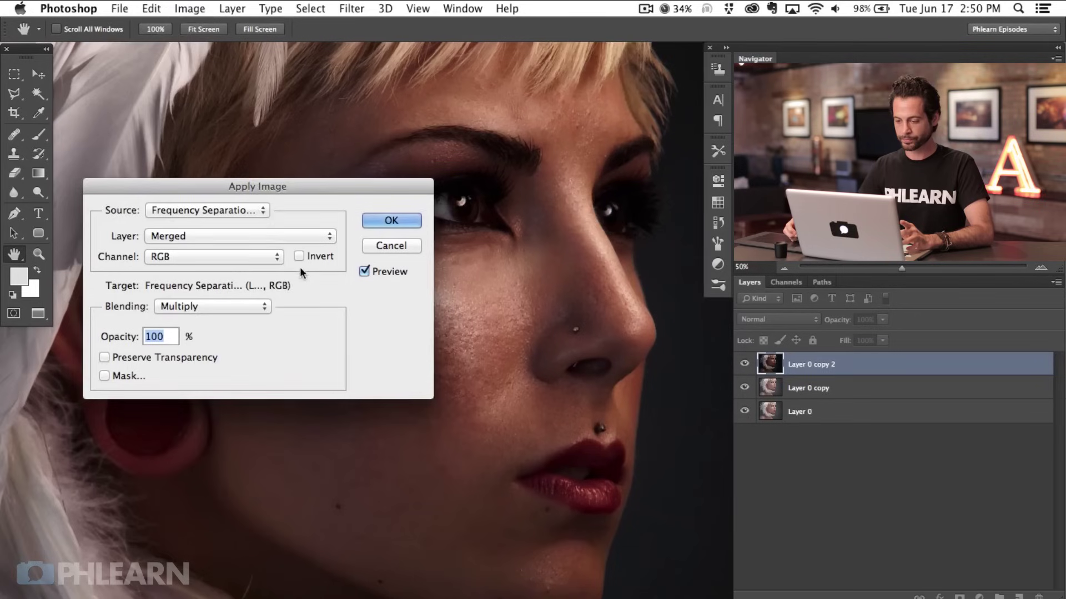
drag(352, 184, 327, 97)
drag(502, 235, 560, 241)
drag(352, 100, 350, 125)
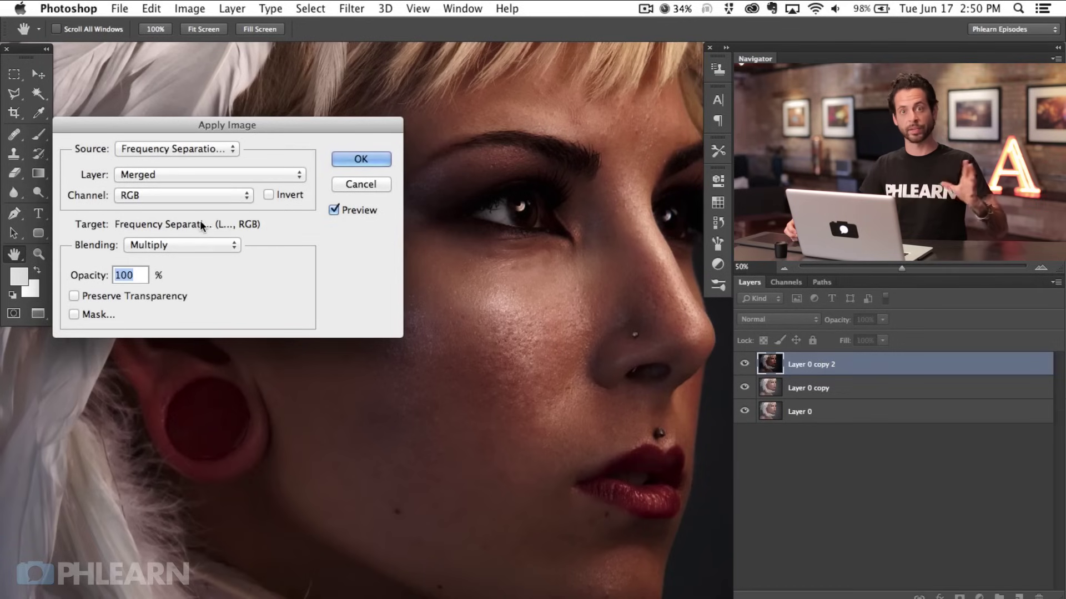
Apply Layer 0 copy as the source with Subtract blending, 100% opacity, scale 2 and offset 128.
click(188, 172)
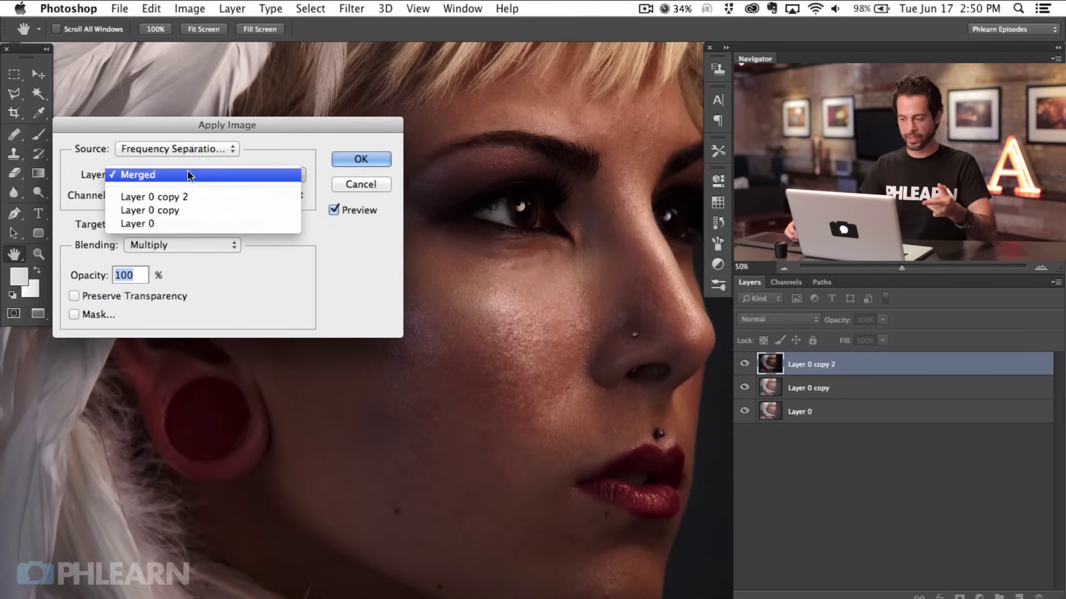
click(198, 175)
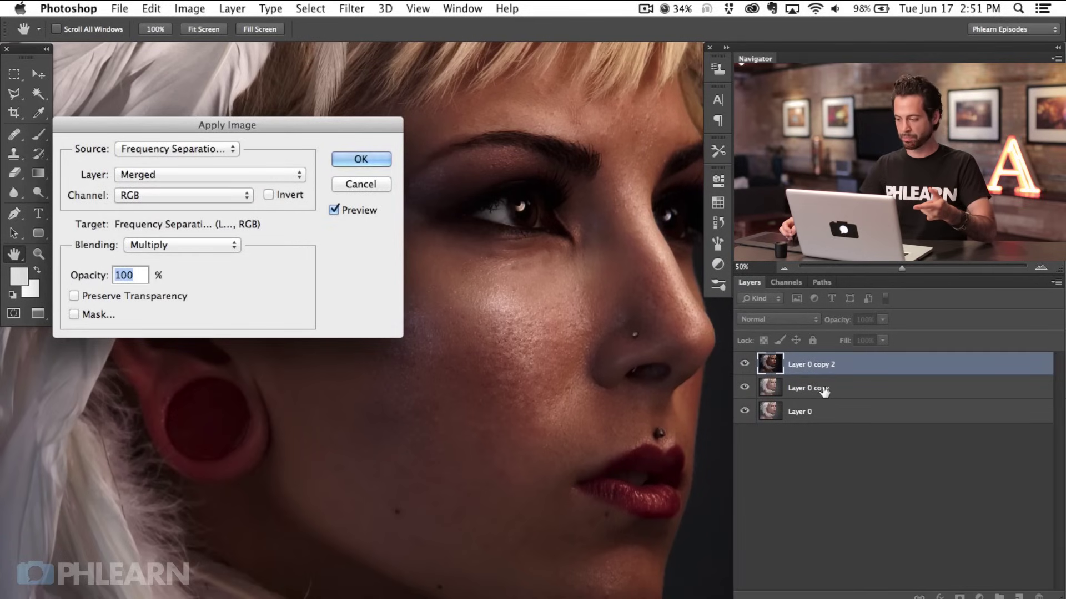
click(179, 172)
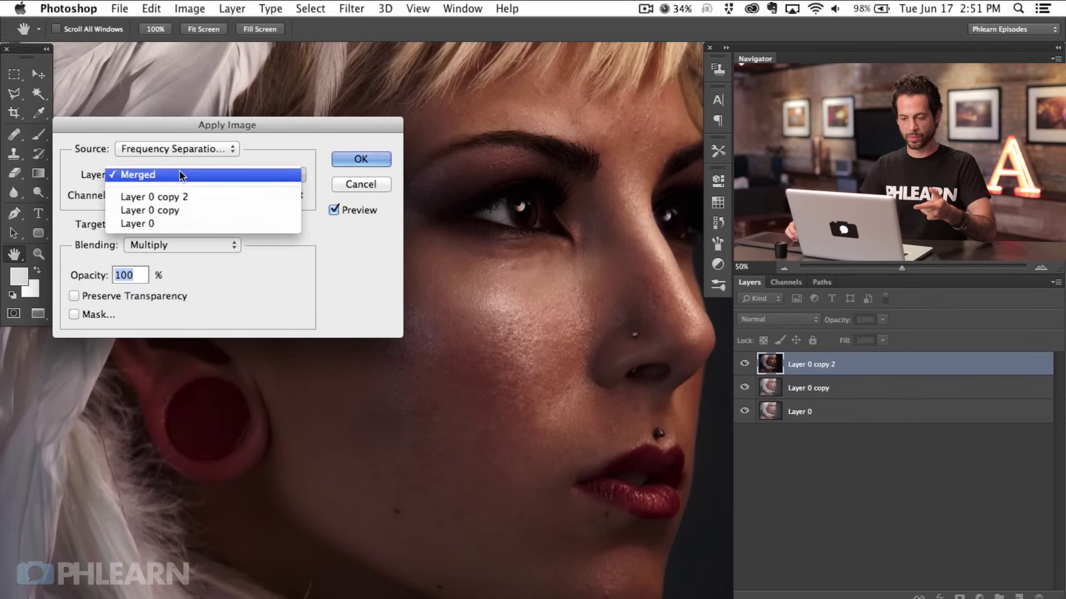
click(185, 211)
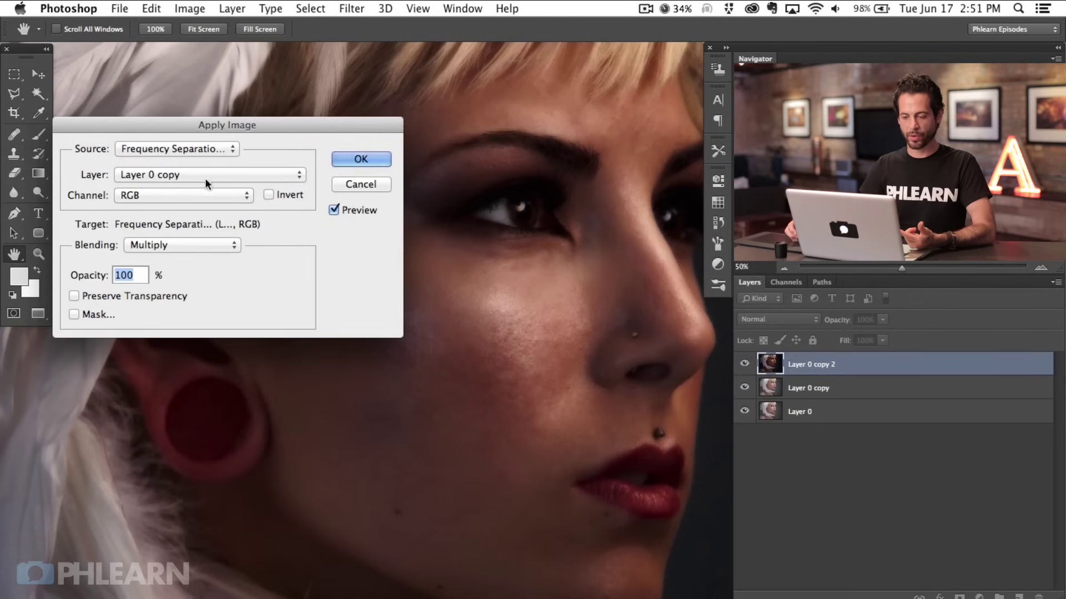
click(202, 245)
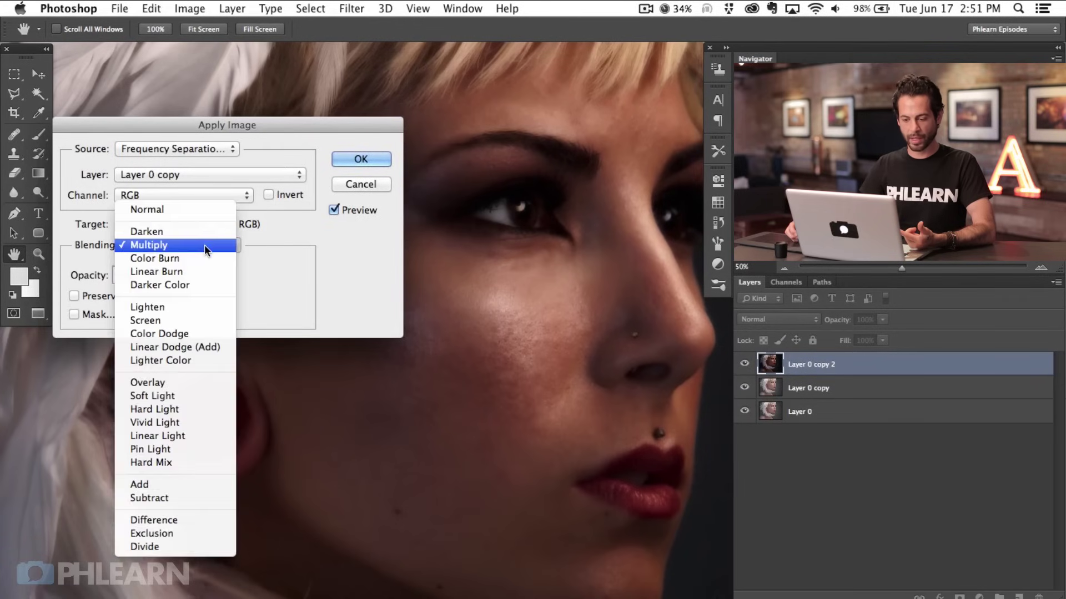
click(177, 498)
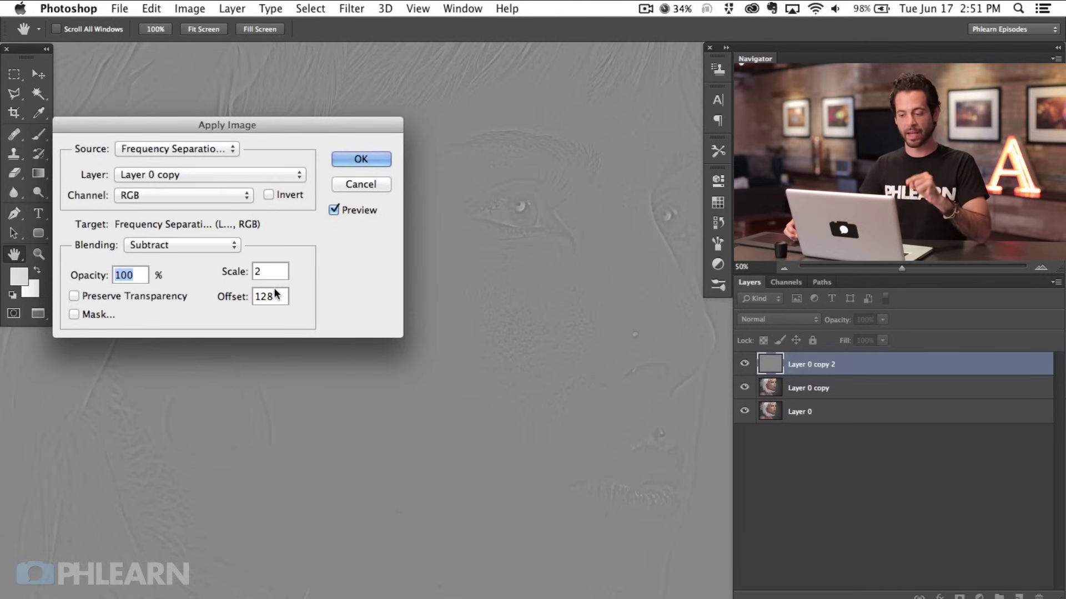
click(382, 157)
Set the blend mode of the gray texture layer, Layer 0 copy 2, to Linear Light.
key(s)
drag(552, 309, 381, 159)
drag(398, 304, 418, 323)
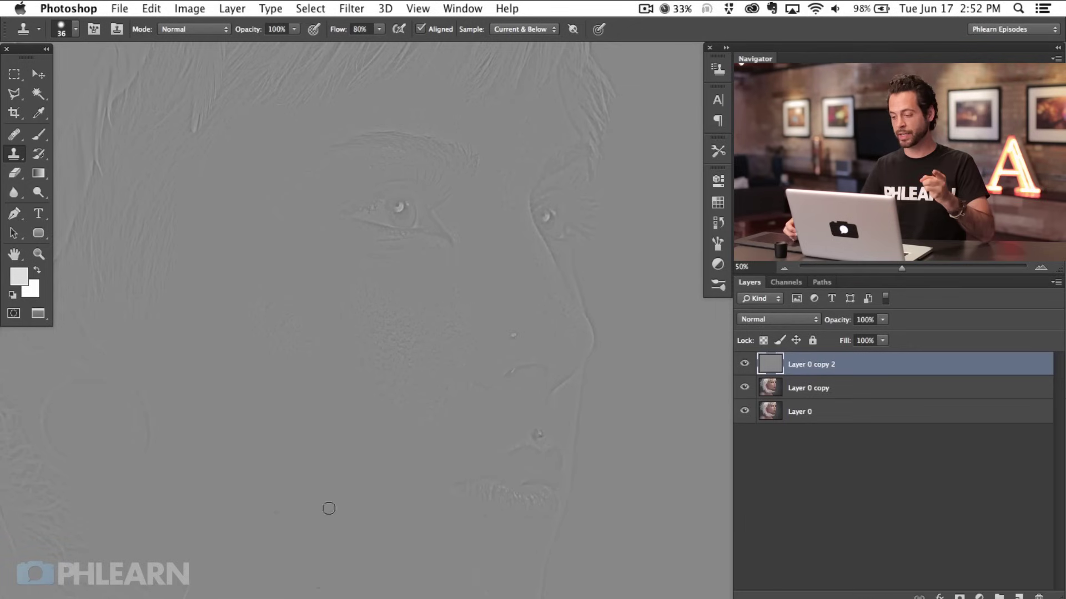
click(800, 319)
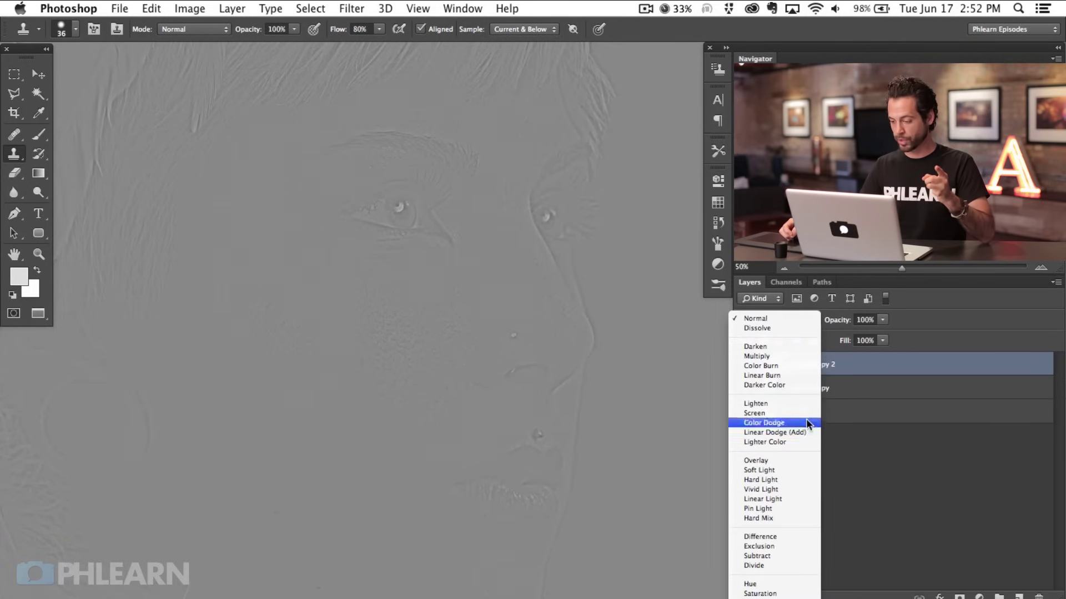
click(807, 499)
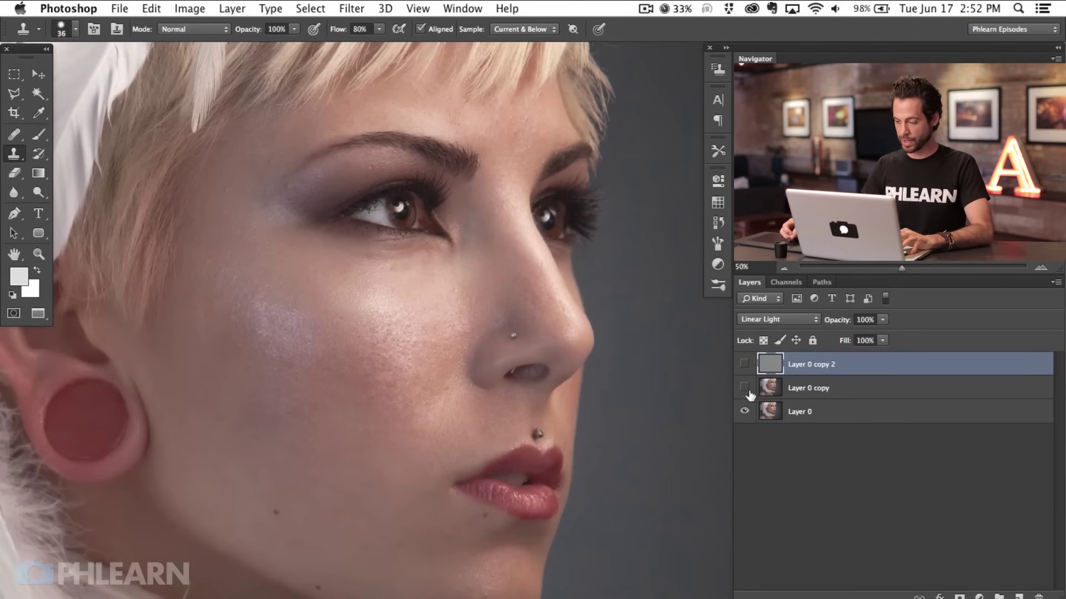
Compare the original face with the separated version by showing the blurred layer and the texture layer one after the other.
key(super+equal)
drag(439, 448, 549, 420)
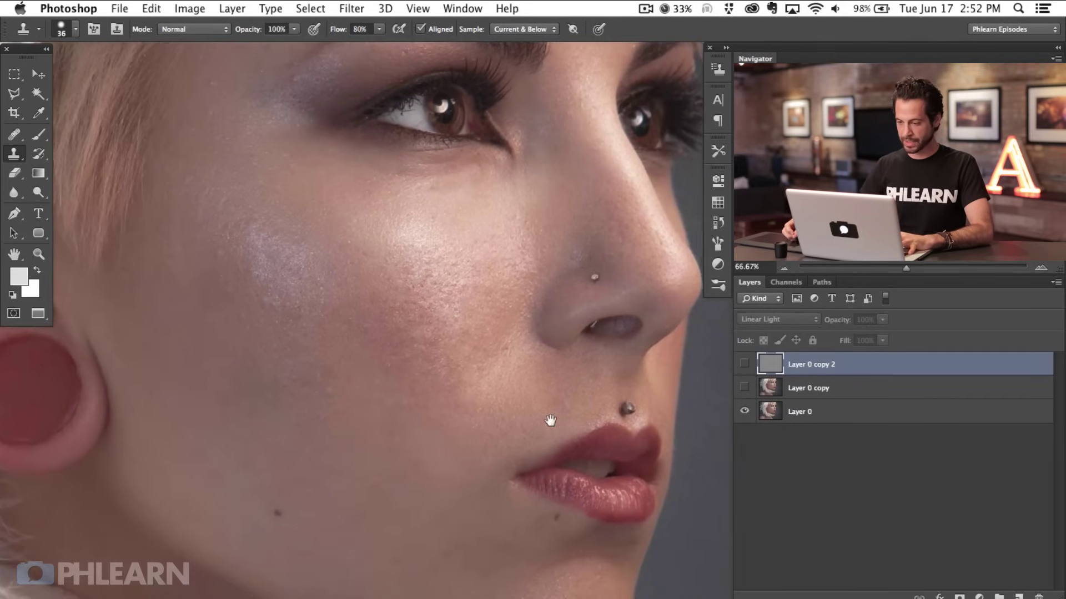
click(745, 388)
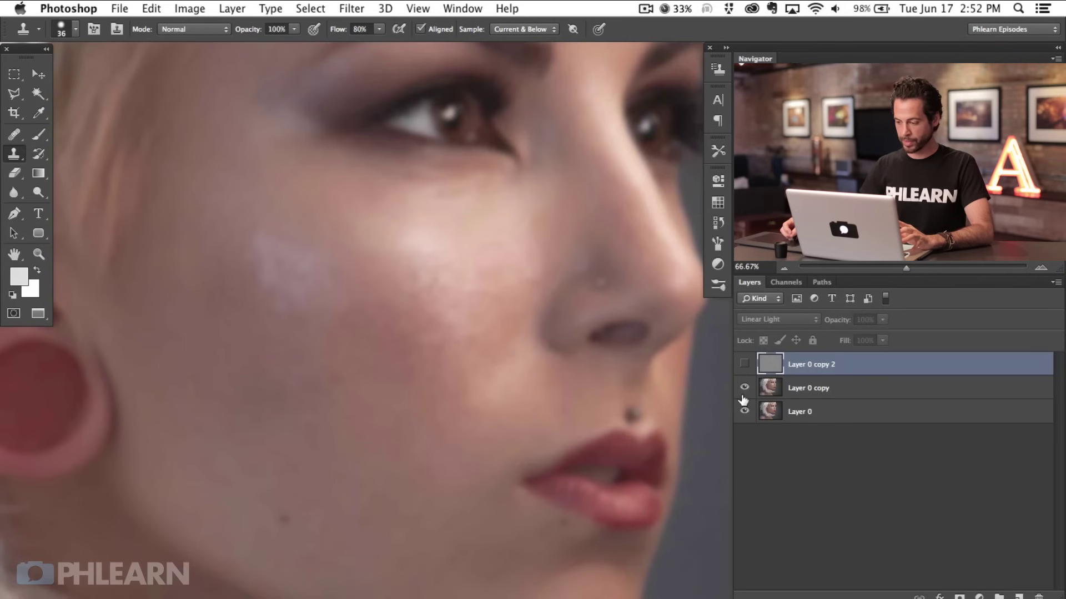
click(744, 366)
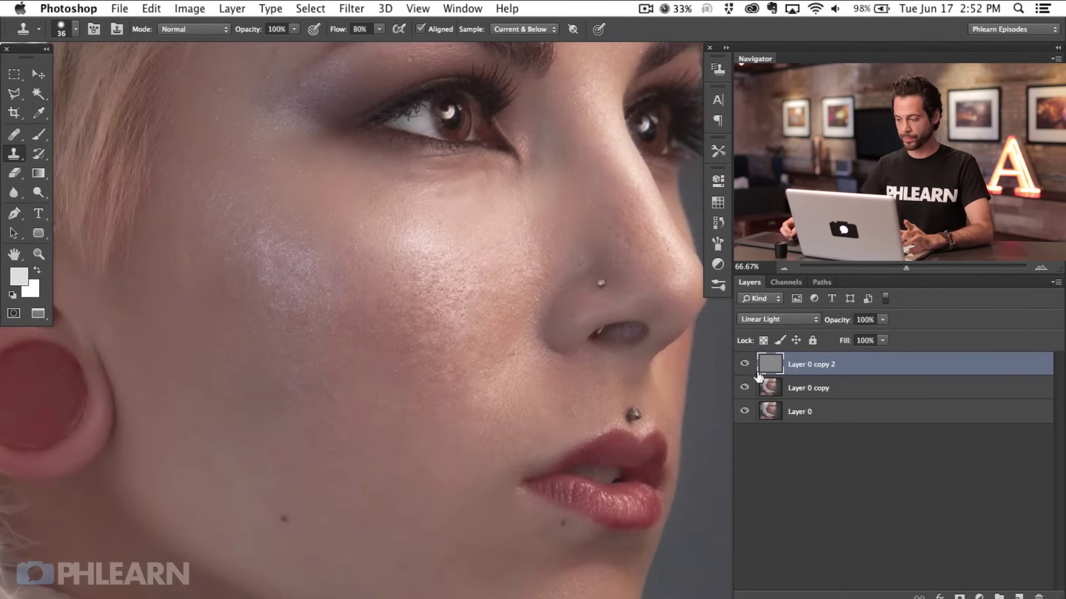
Group the Layer 0 copy and Layer 0 copy 2 layers, and toggle the group's visibility to compare it with the original.
shift+click(846, 395)
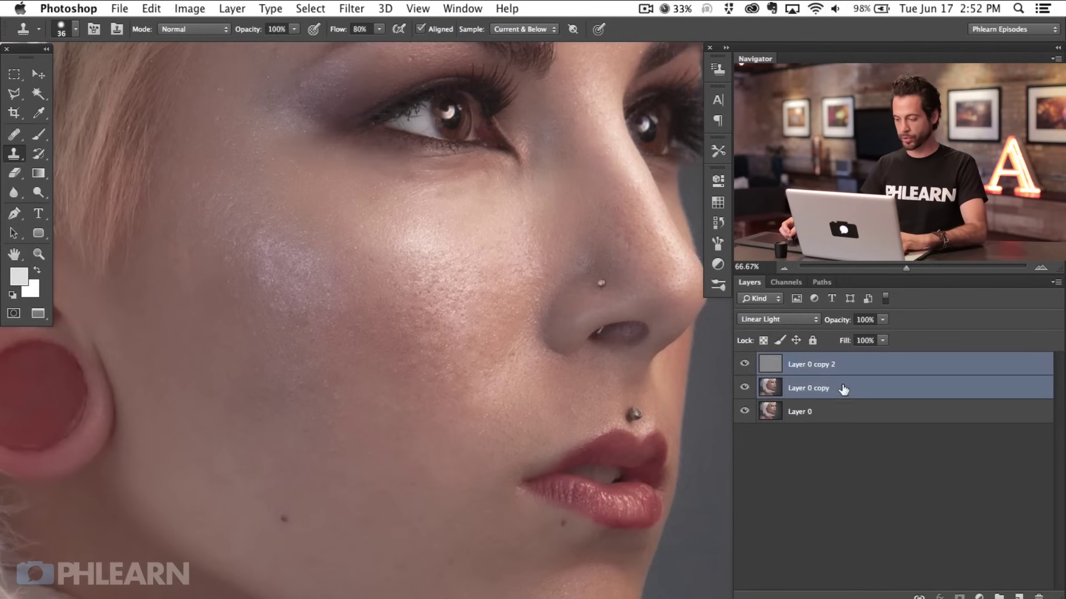
key(super+g)
click(745, 364)
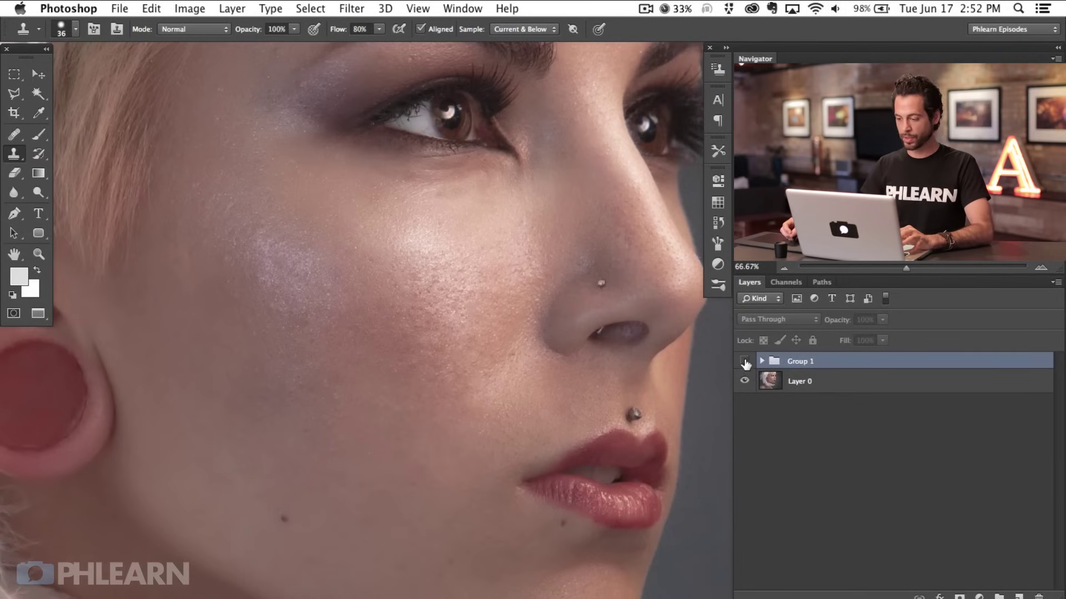
click(744, 363)
click(743, 363)
click(744, 363)
click(743, 363)
click(743, 364)
click(743, 364)
click(743, 363)
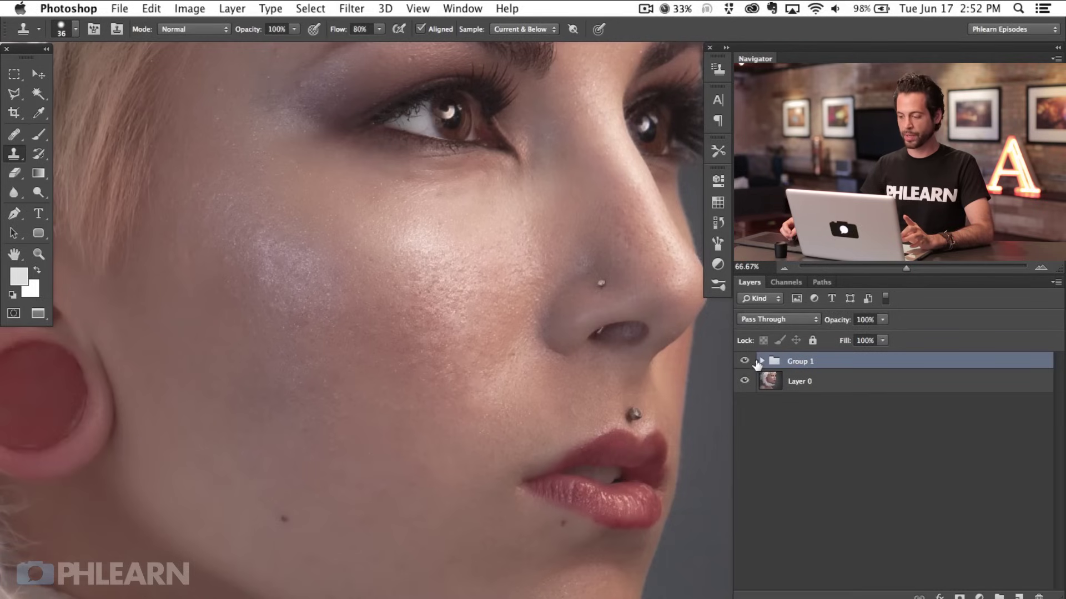
Expand the group, view the blurred color layer alone, and leave the texture layer Layer 0 copy 2 visible and active.
click(763, 362)
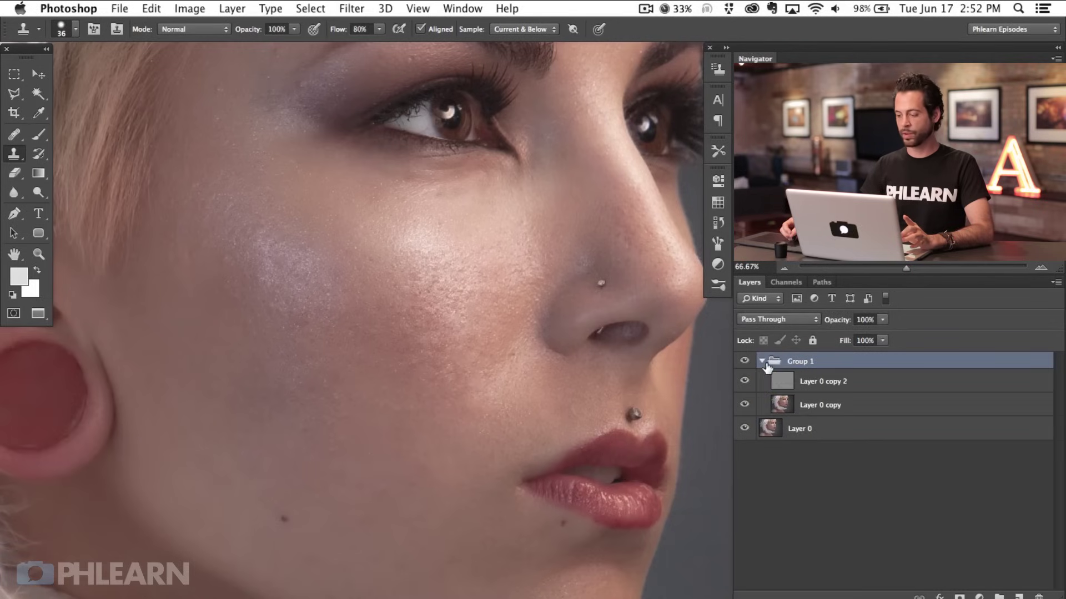
click(824, 406)
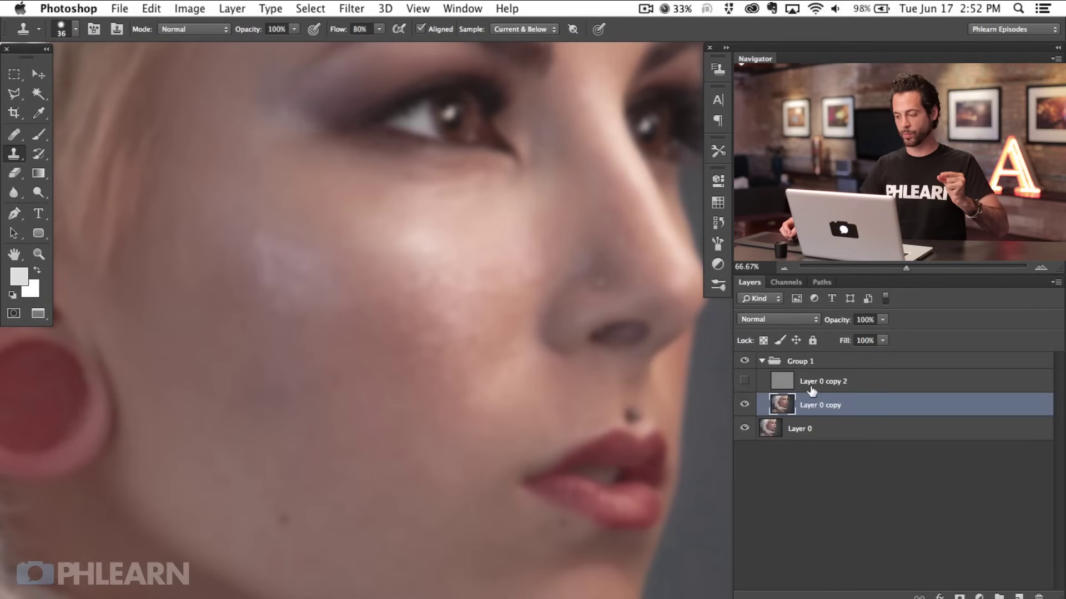
click(811, 390)
click(744, 381)
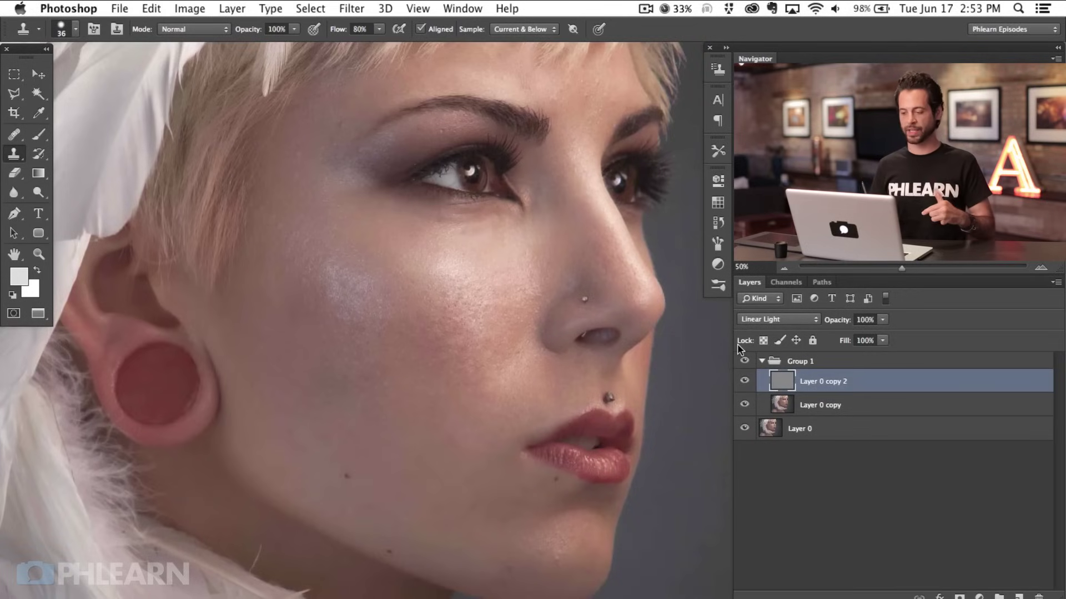
scroll(523, 443, down, 3)
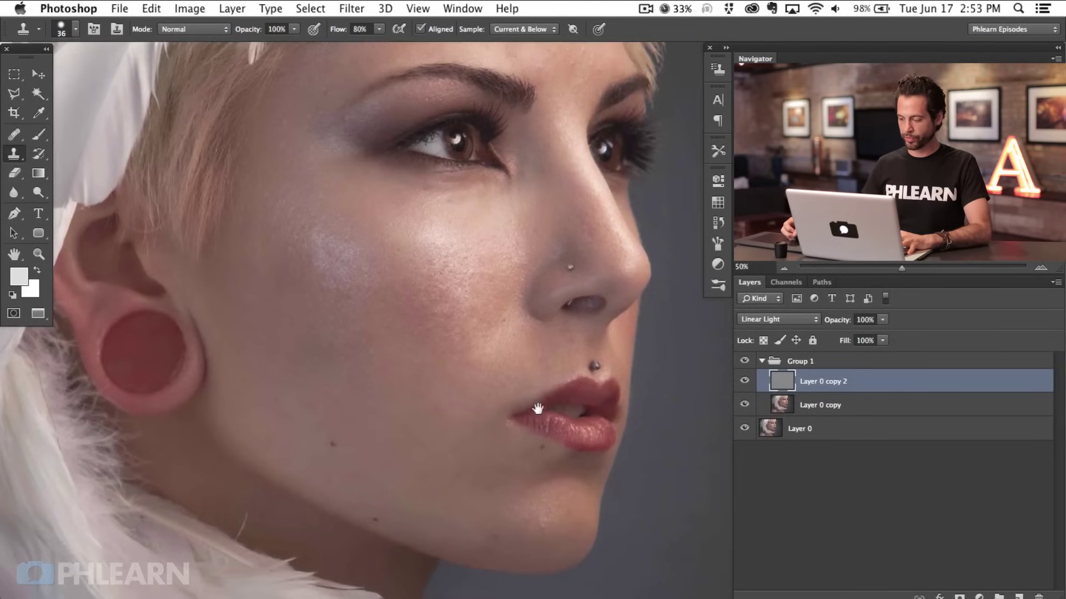
click(867, 411)
click(871, 382)
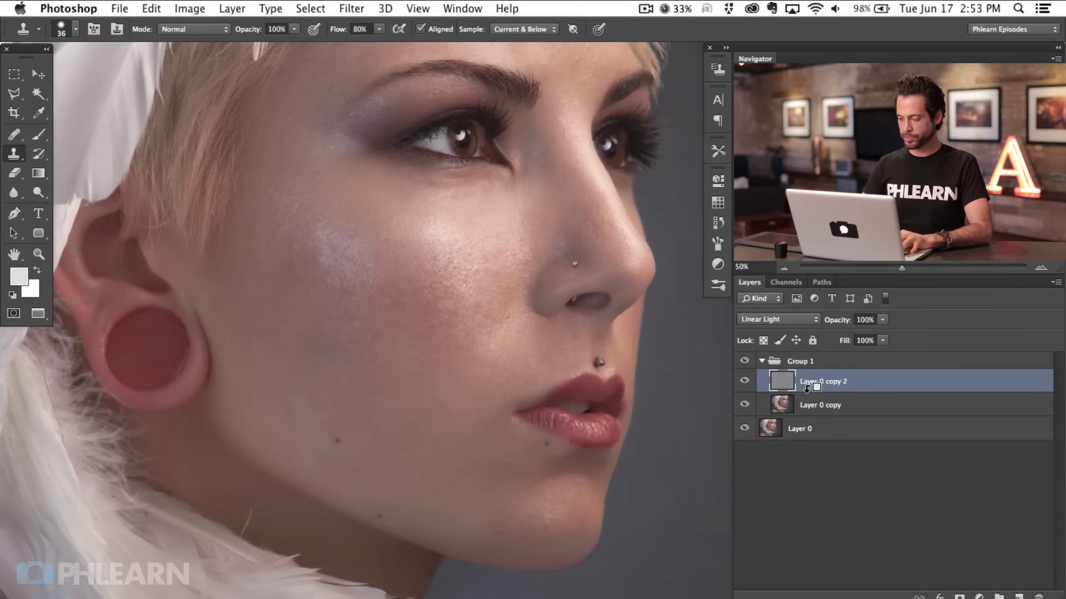
Add a new layer above the texture layer and choose a bright cyan foreground color for the Brush tool.
key(ctrl+alt+shift+n)
key(b)
click(18, 279)
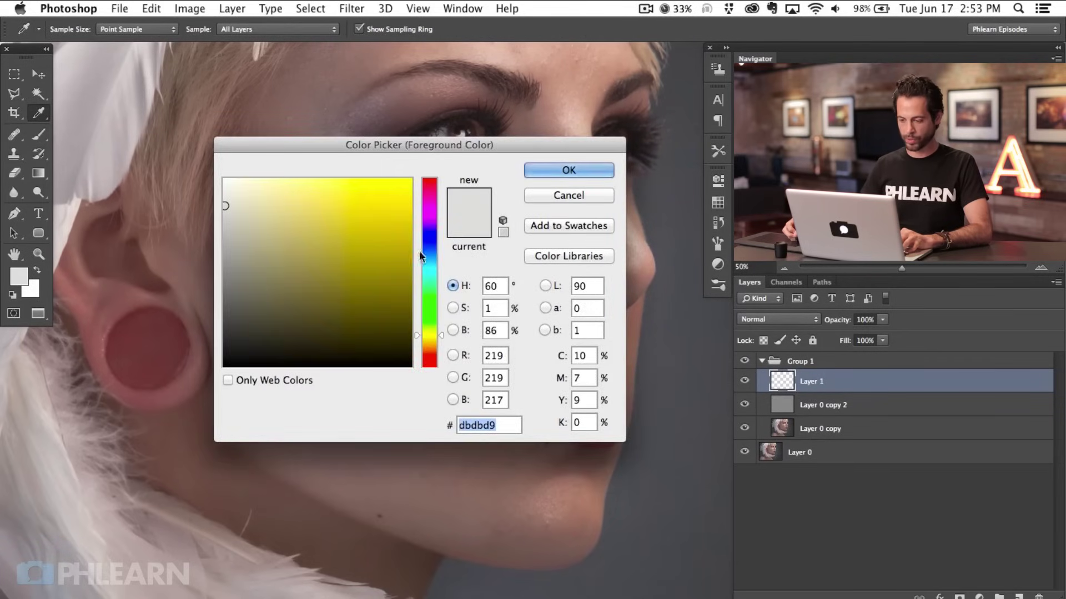
click(429, 263)
click(411, 202)
click(549, 171)
Sketch freehand cyan outlines around the highlight and color patches on the cheek, and delete the sketch layer.
drag(388, 341, 386, 337)
drag(470, 348, 446, 338)
drag(399, 297, 416, 271)
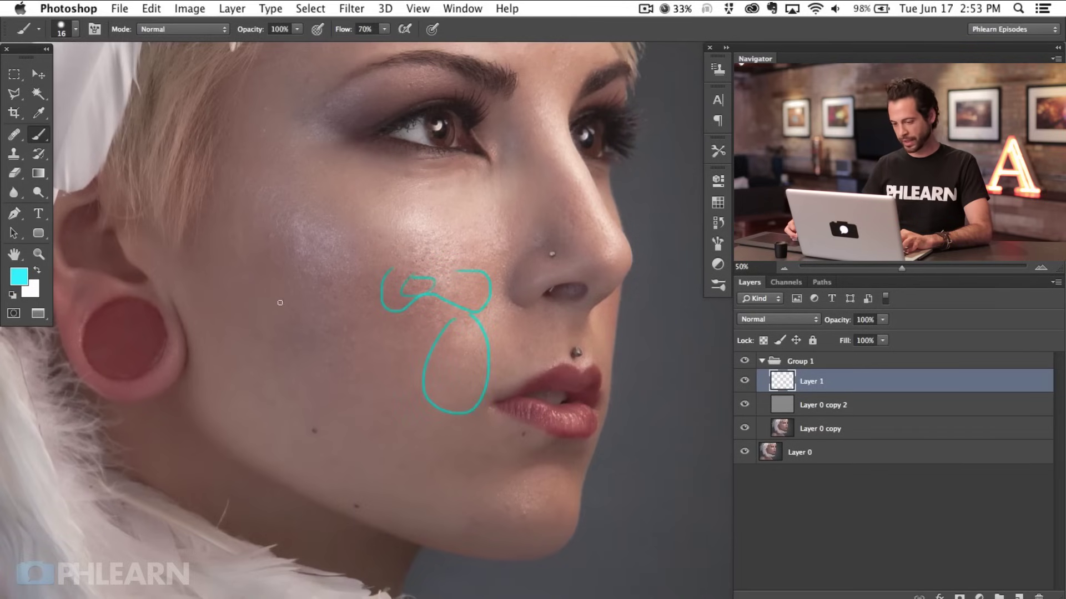
key(super+z)
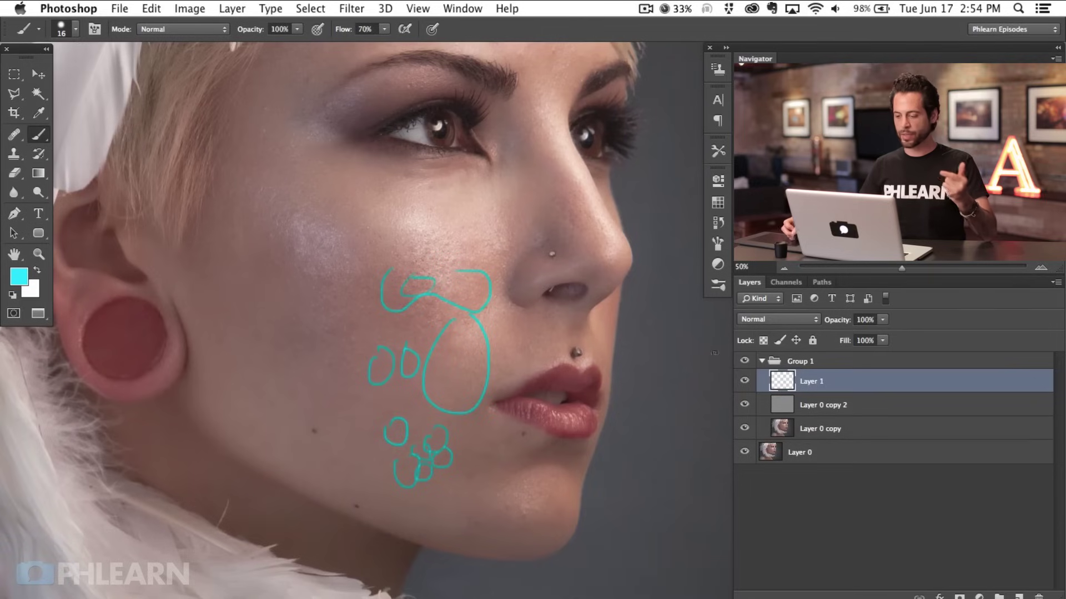
key(Delete)
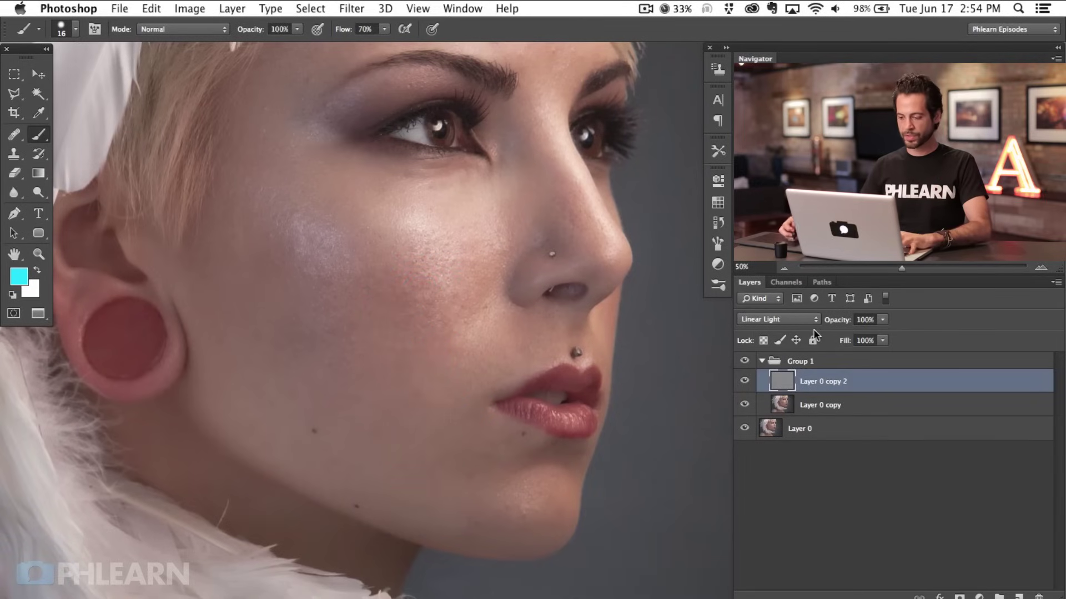
Hide and show the color and texture layers to compare them, and make the blurred Layer 0 copy active.
click(745, 407)
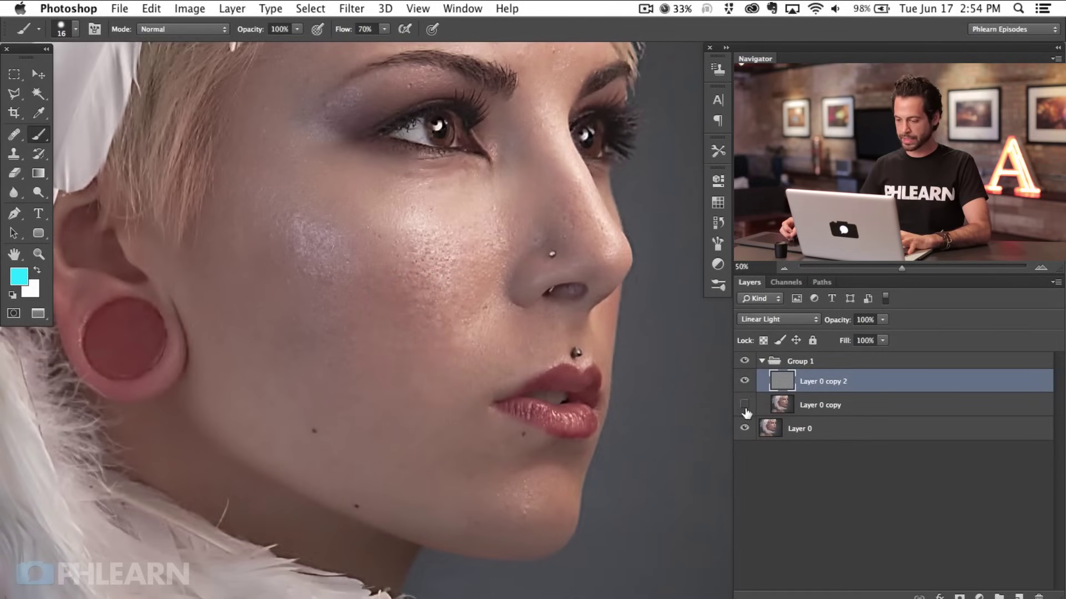
click(848, 415)
drag(471, 409, 478, 446)
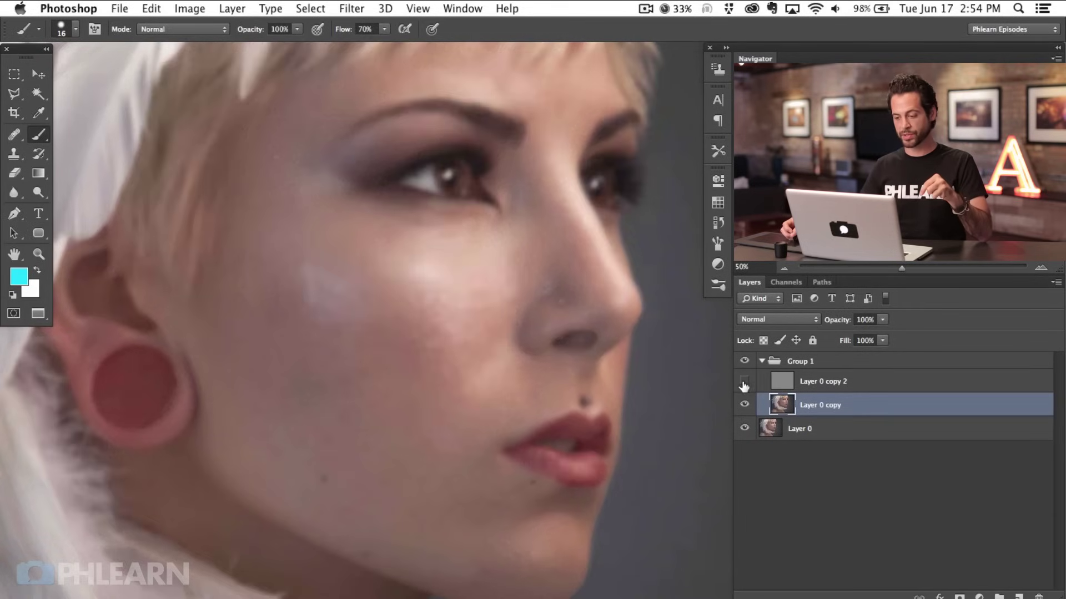
click(869, 387)
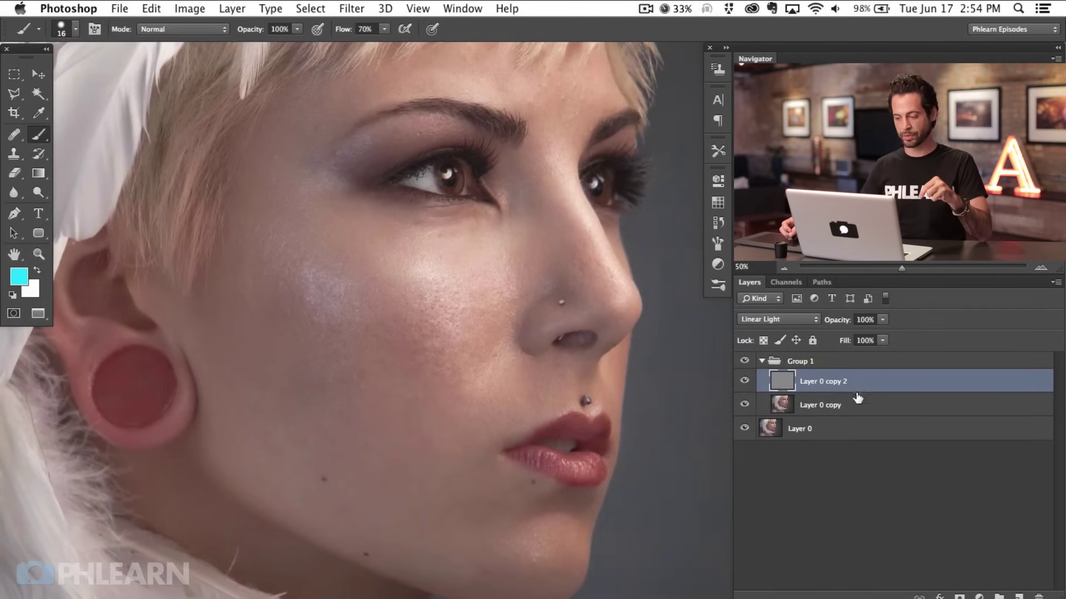
click(852, 412)
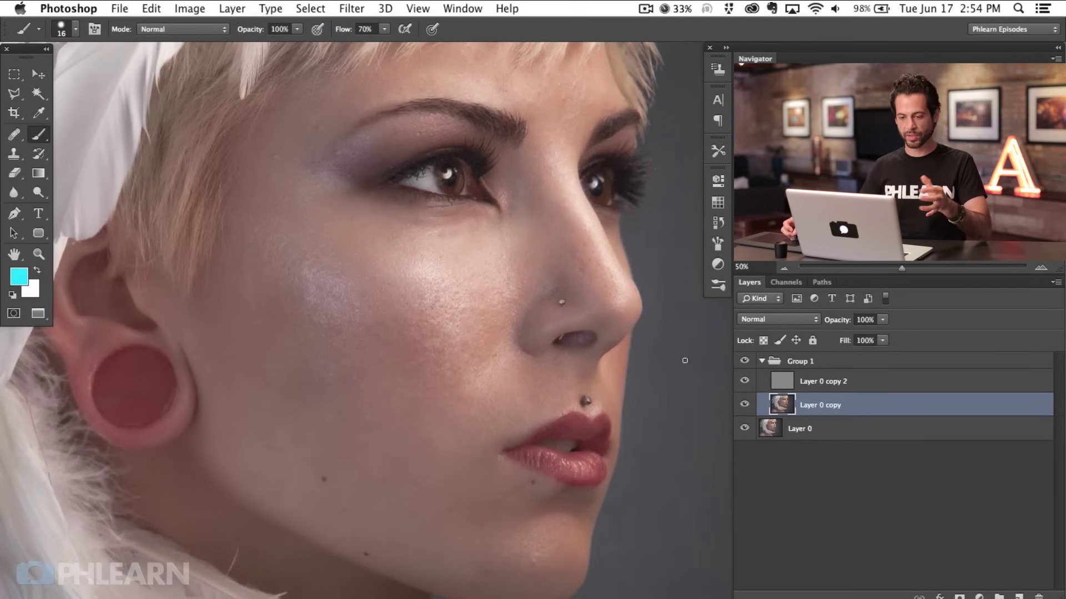
Lasso an oval patch of the cheek with a 2.6 px feather and check its edge in Quick Mask.
drag(13, 94, 66, 95)
drag(346, 309, 348, 306)
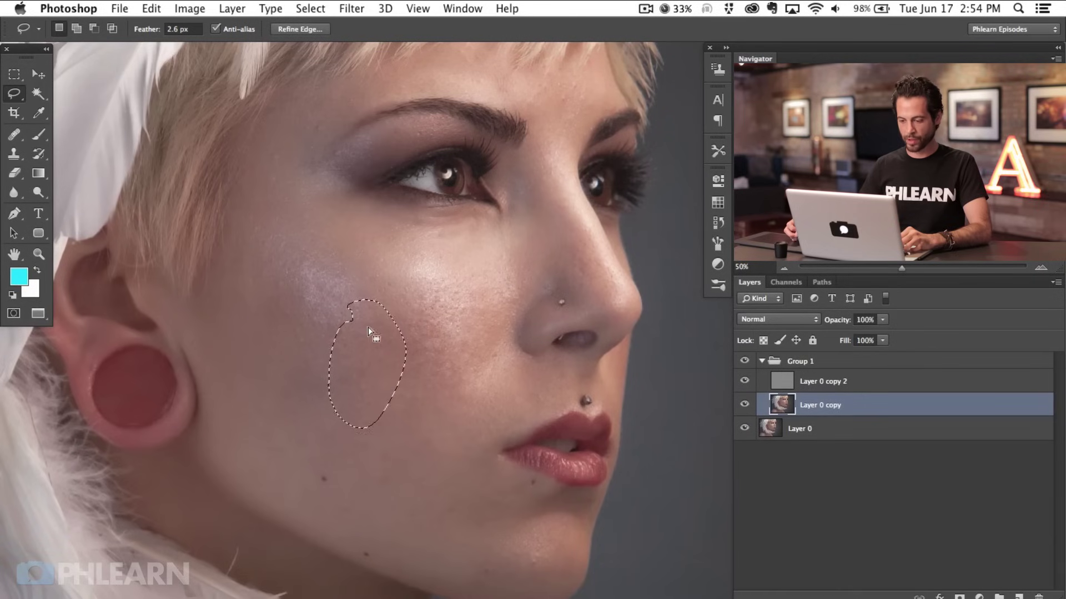
key(super+equal)
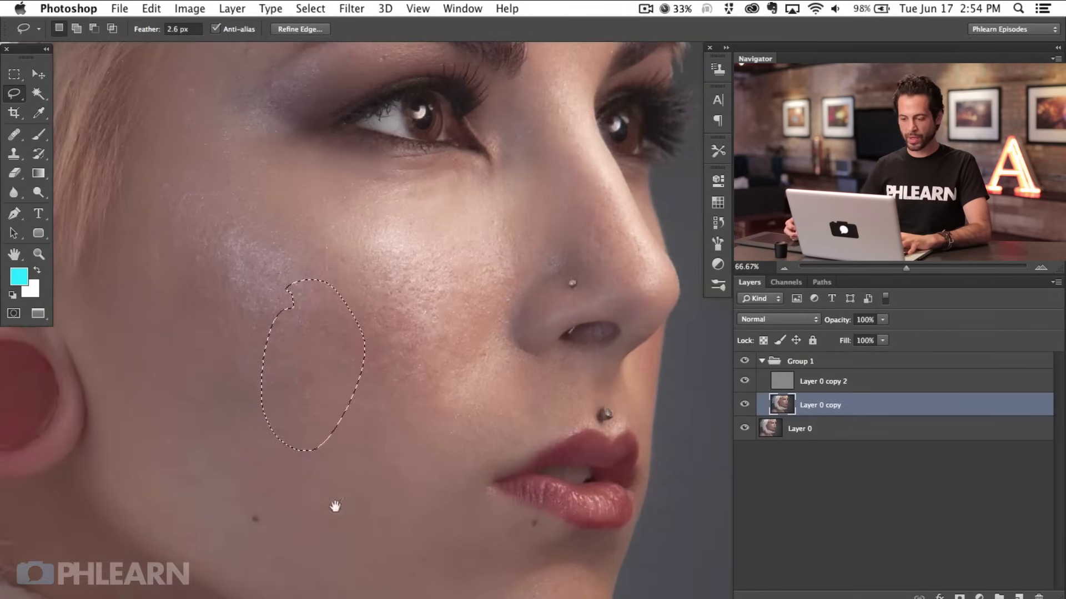
drag(334, 451, 397, 383)
key(q)
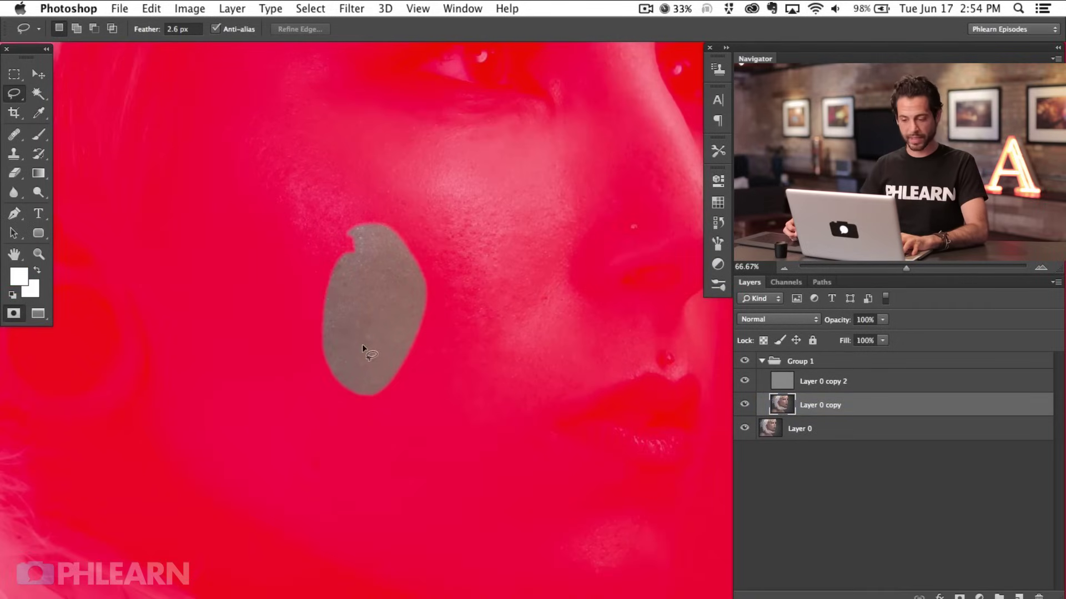
key(q)
key(q)
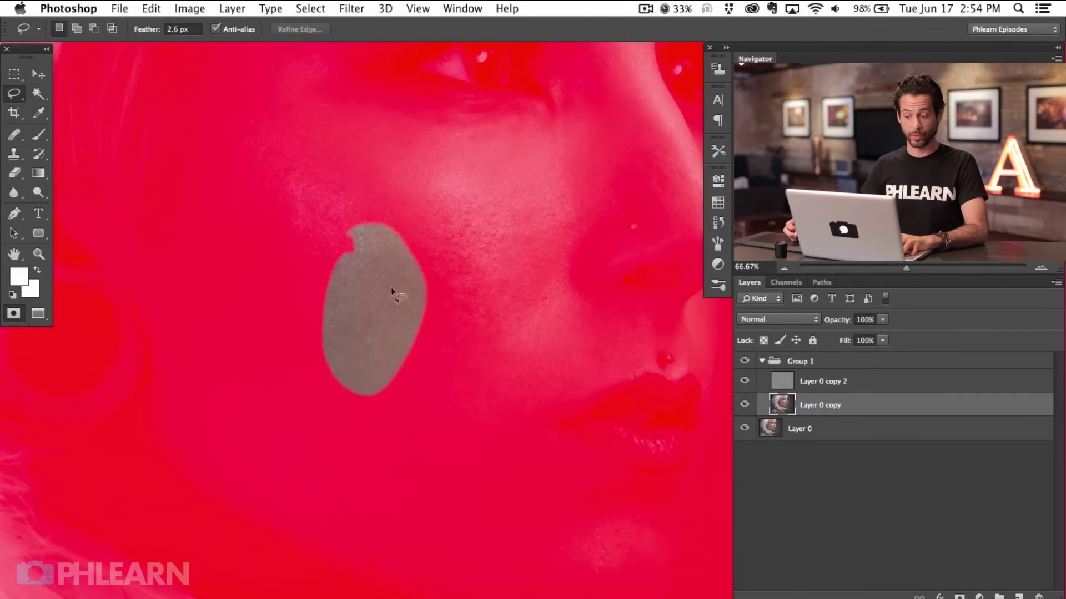
key(q)
key(q)
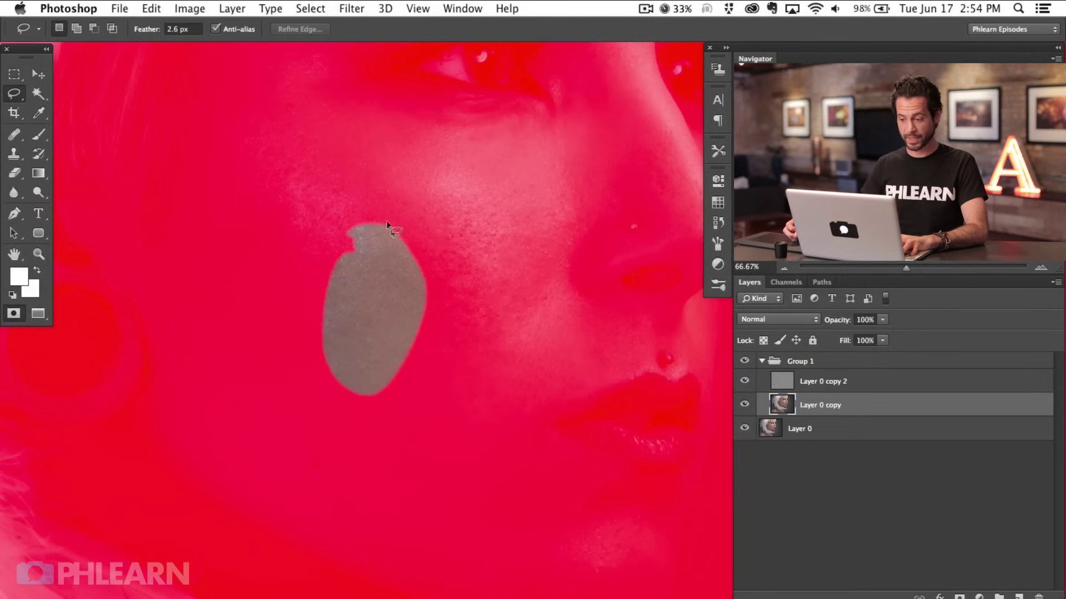
key(q)
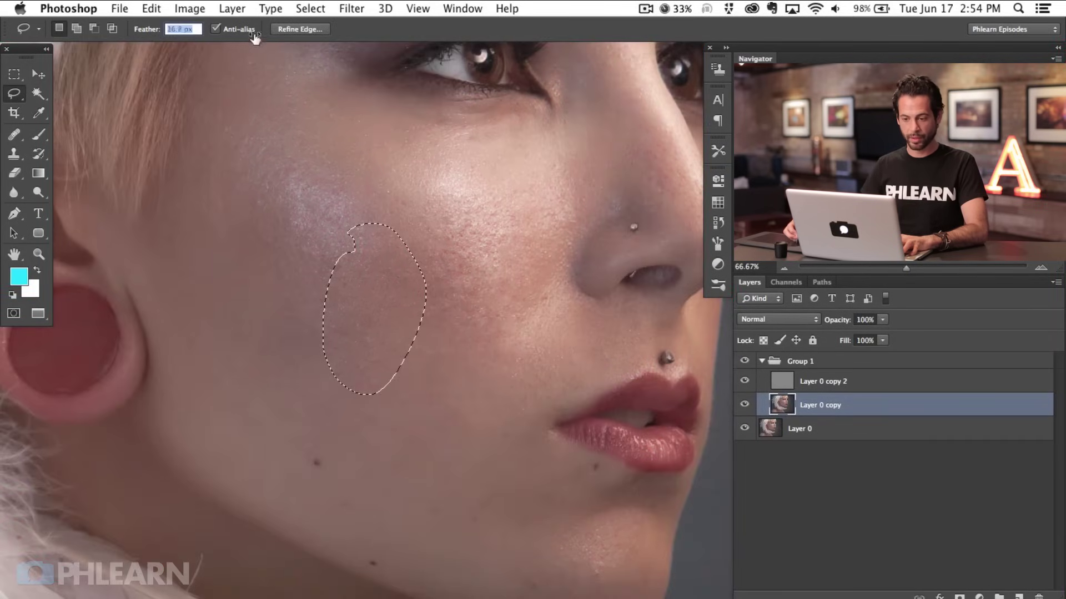
Raise the Lasso feather to 27.8 px and 32.2 px, selecting a cheek patch each time and checking its edge in Quick Mask.
key(Return)
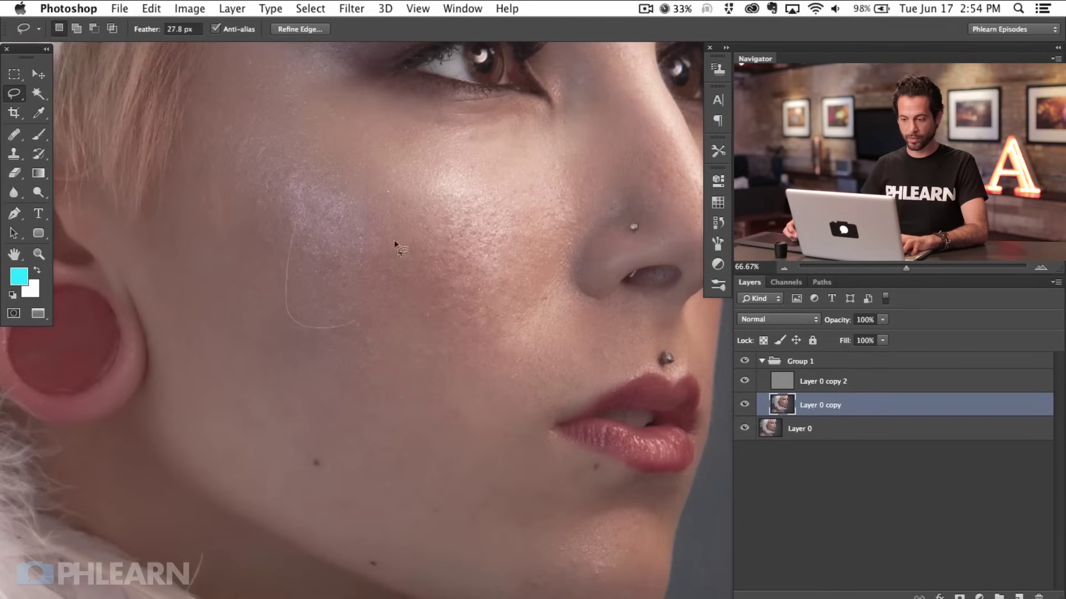
key(q)
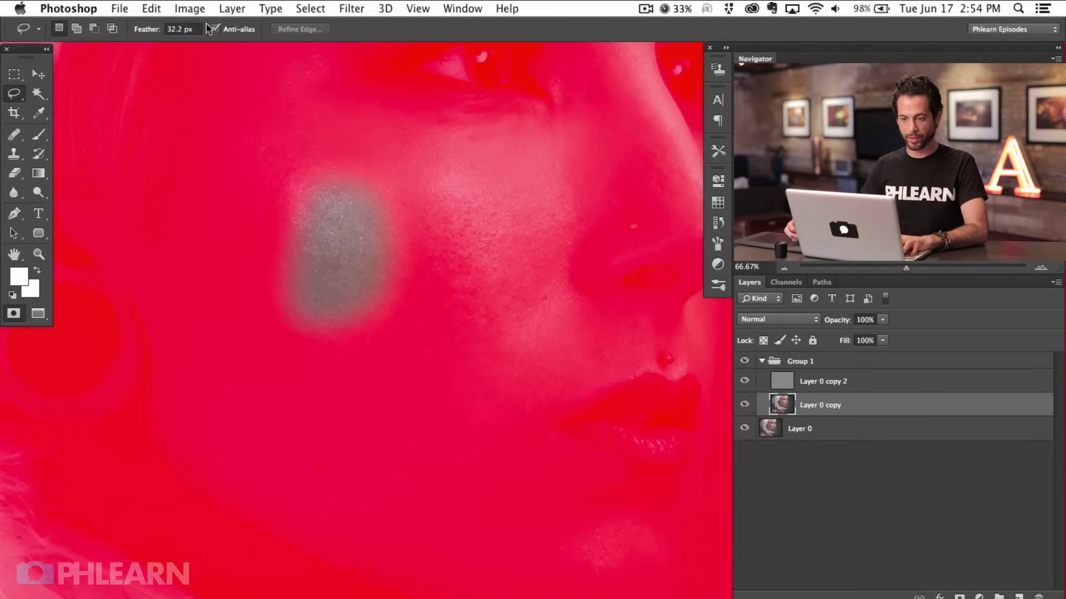
key(q)
drag(435, 224, 447, 233)
key(q)
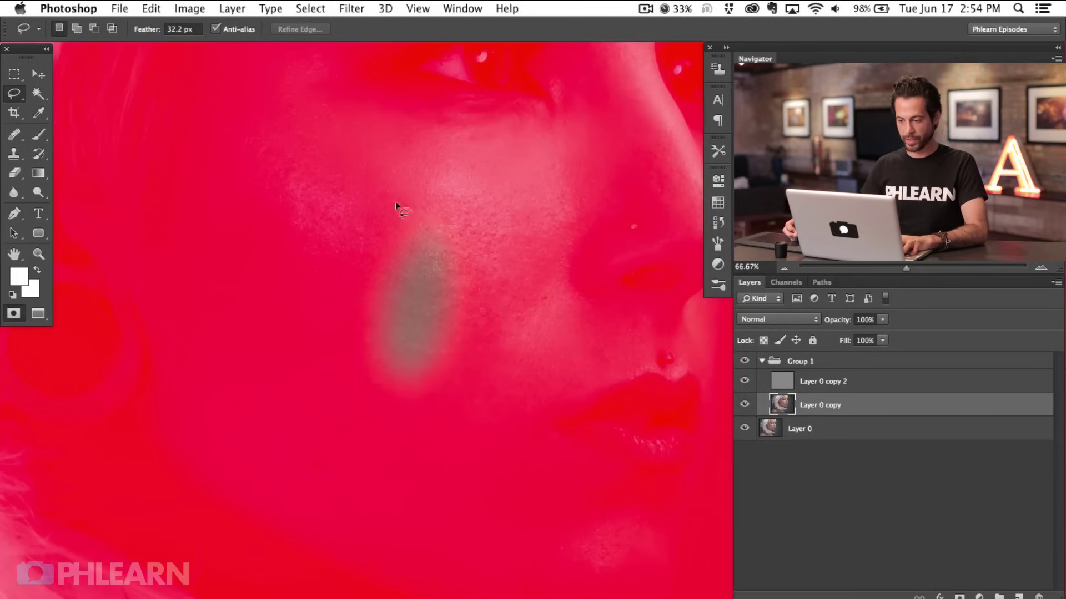
key(q)
key(q)
key(q)
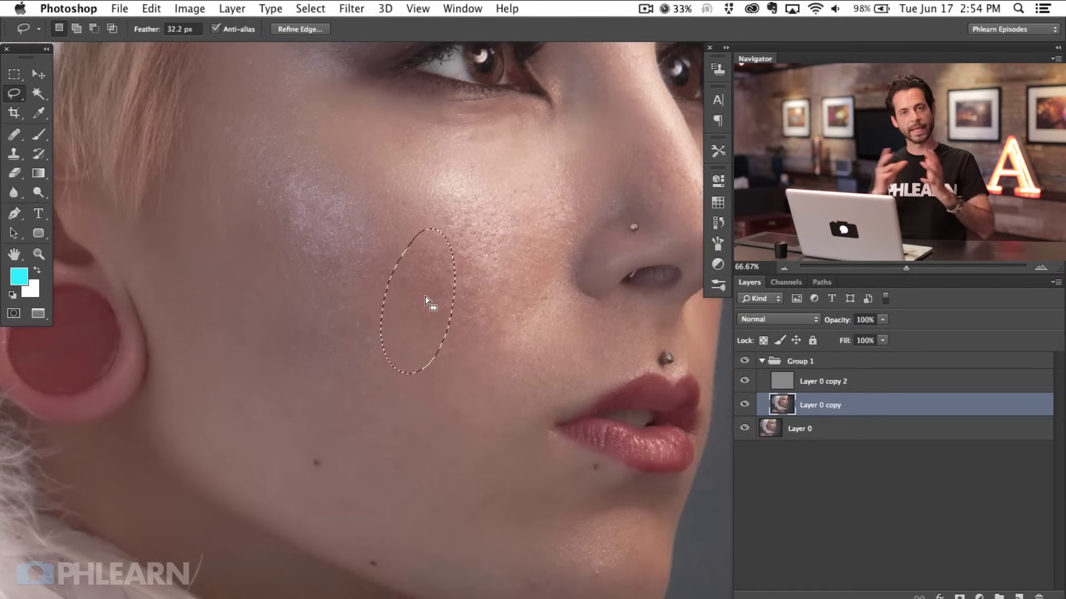
Lasso the lower cheek between the jawline and the mouth with a 32.2 px feather, and check the selection in Quick Mask.
key(super+h)
key(super+minus)
mouse_move(422, 249)
mouse_down()
mouse_move(384, 333)
mouse_move(422, 250)
mouse_up()
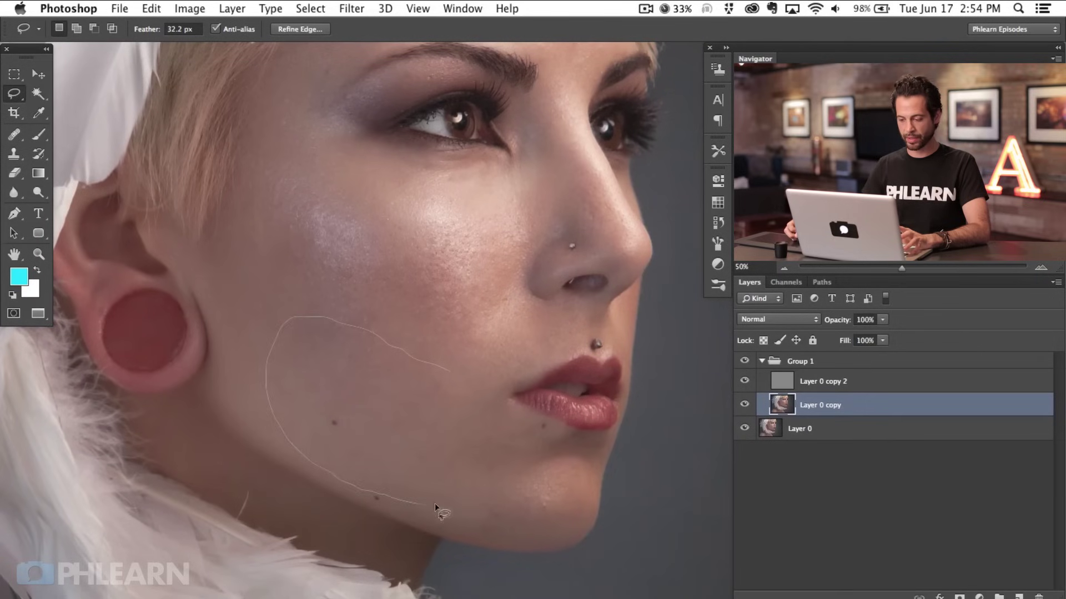
drag(484, 402, 476, 362)
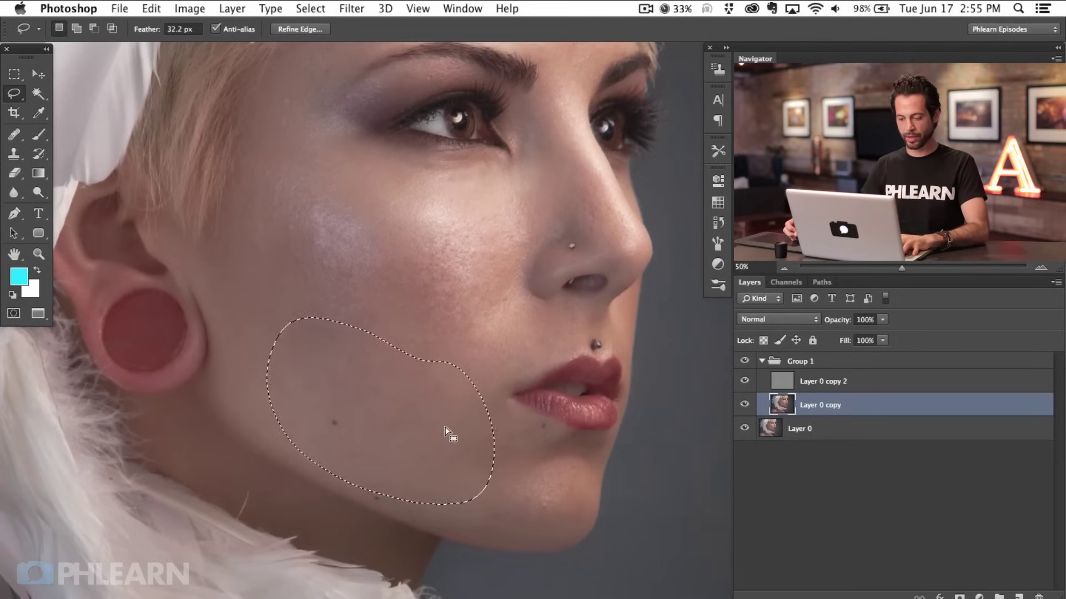
key(q)
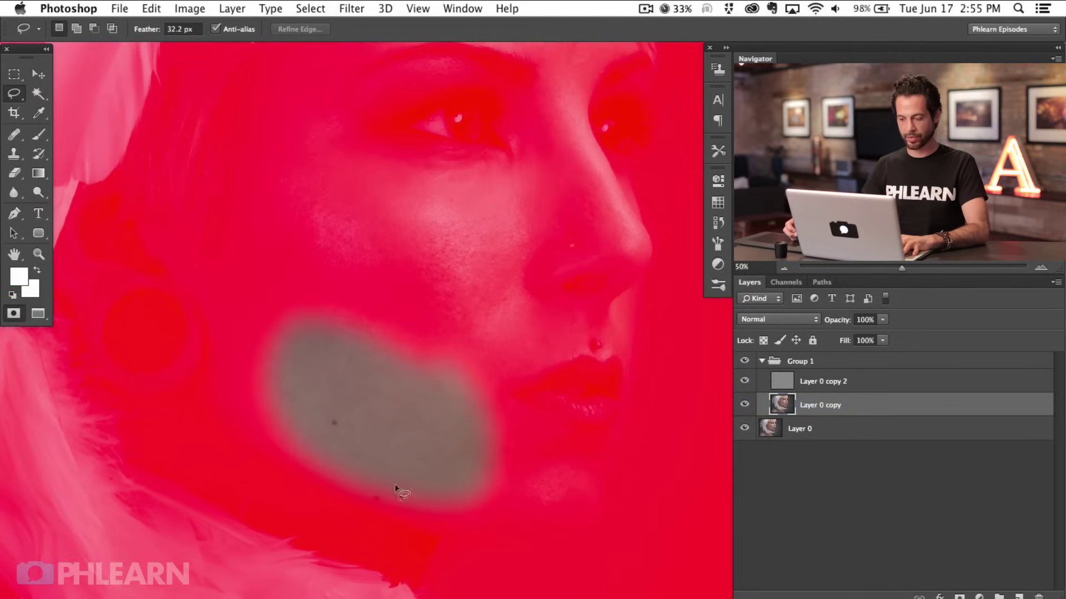
key(q)
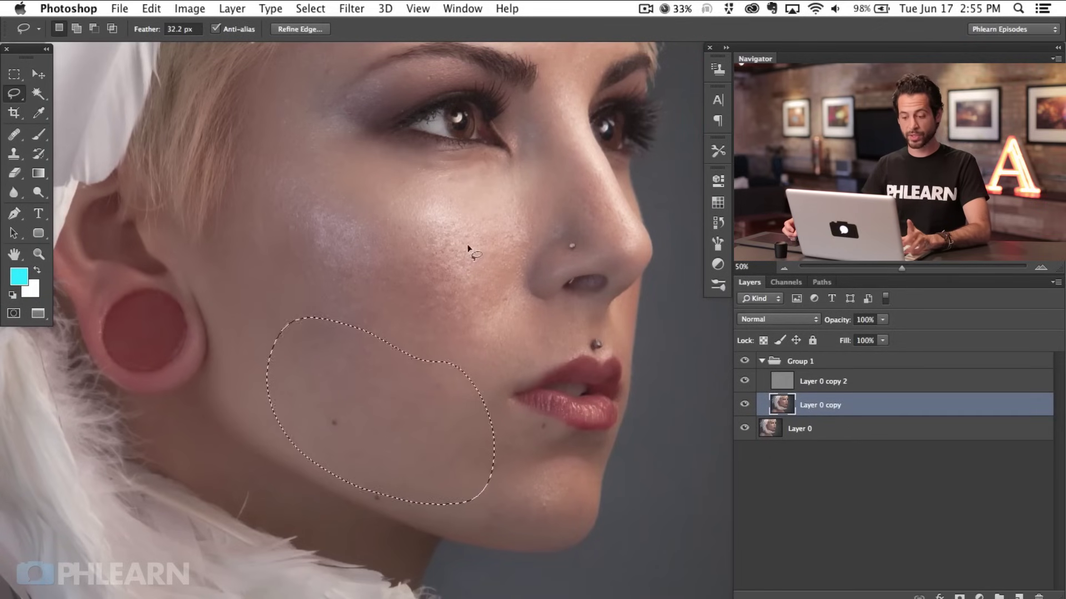
Apply a Gaussian Blur with a 21.9 px radius to the selected lower cheek on the color layer.
click(352, 9)
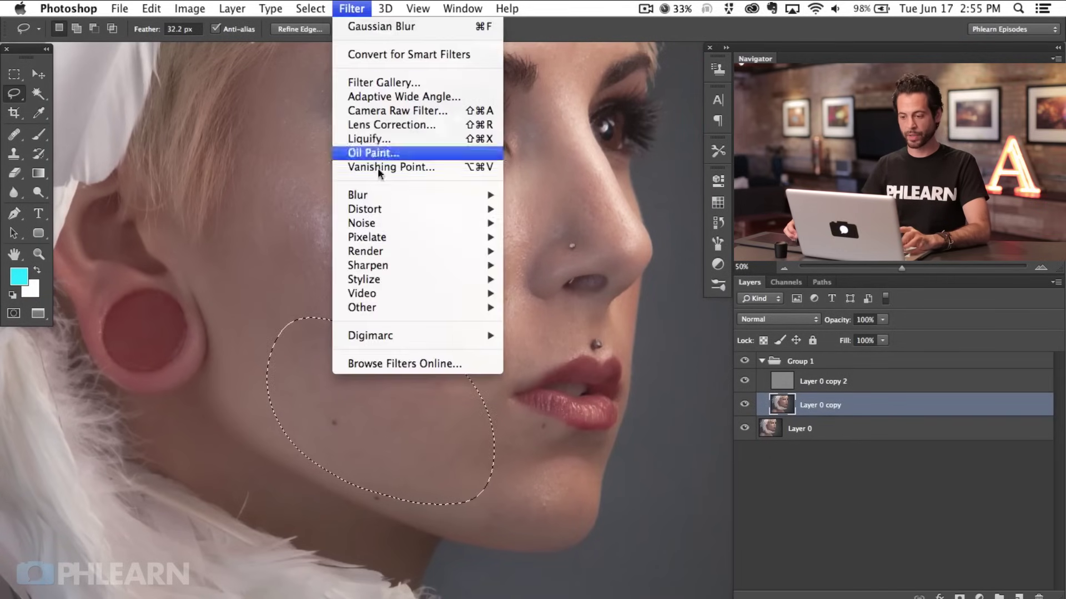
mouse_move(391, 195)
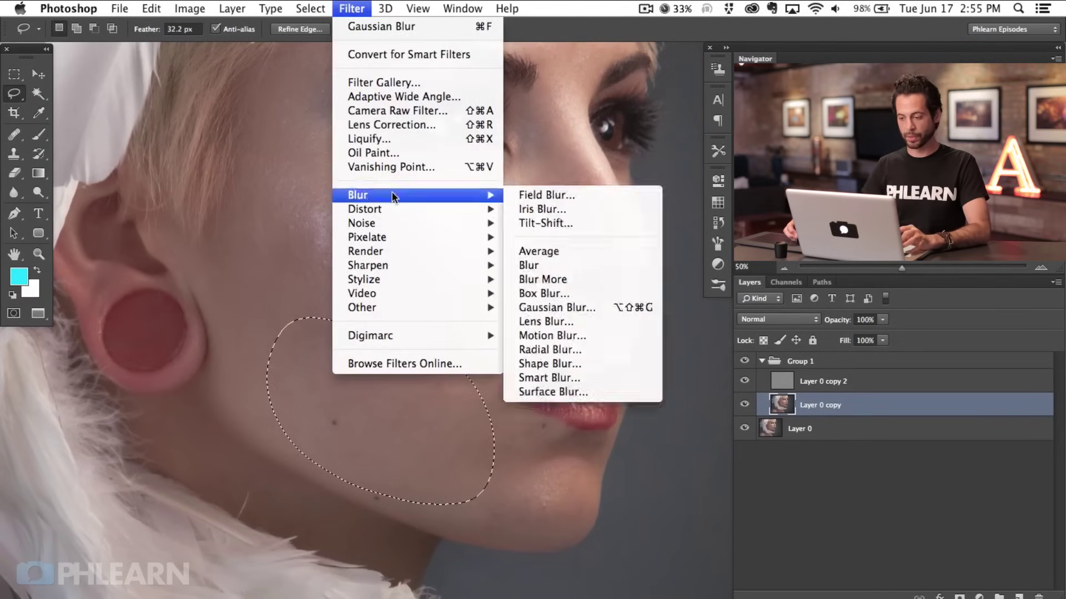
click(578, 309)
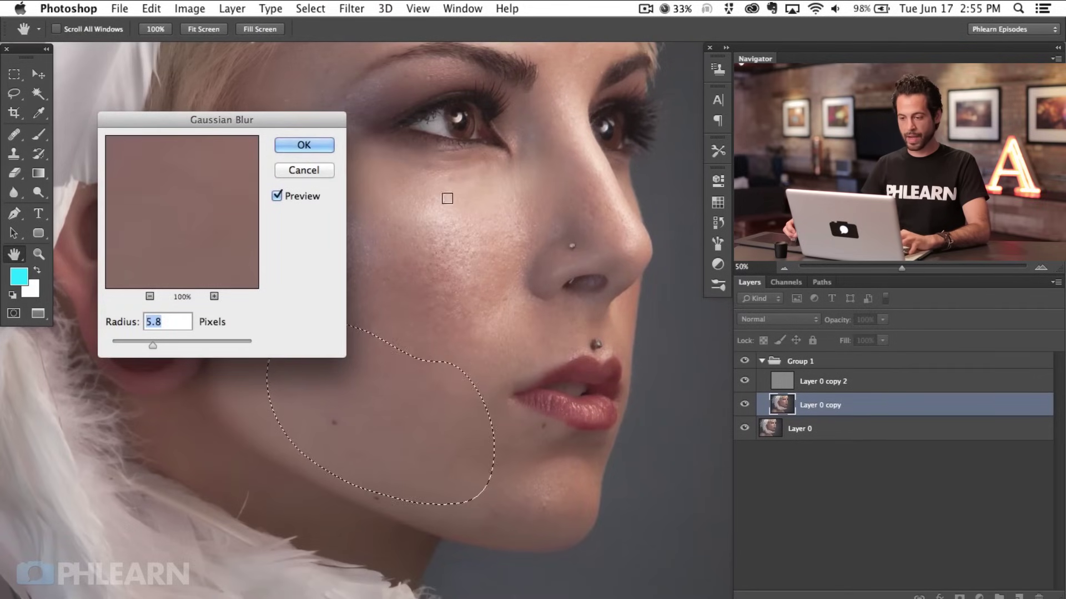
scroll(447, 198, left, 5)
drag(285, 119, 256, 80)
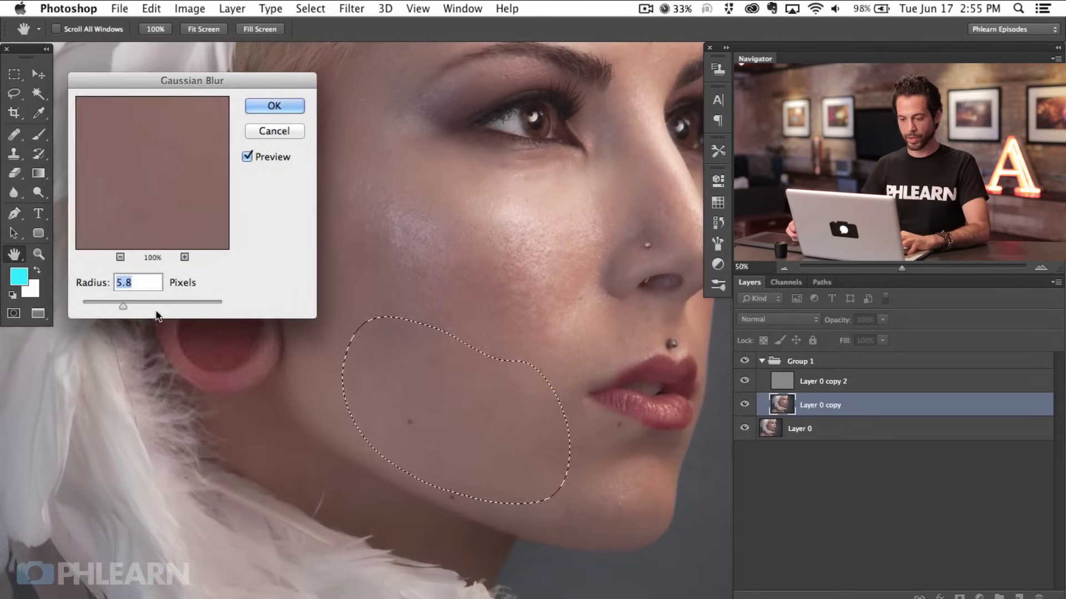
mouse_move(131, 303)
mouse_down()
mouse_move(150, 305)
mouse_move(112, 304)
mouse_up()
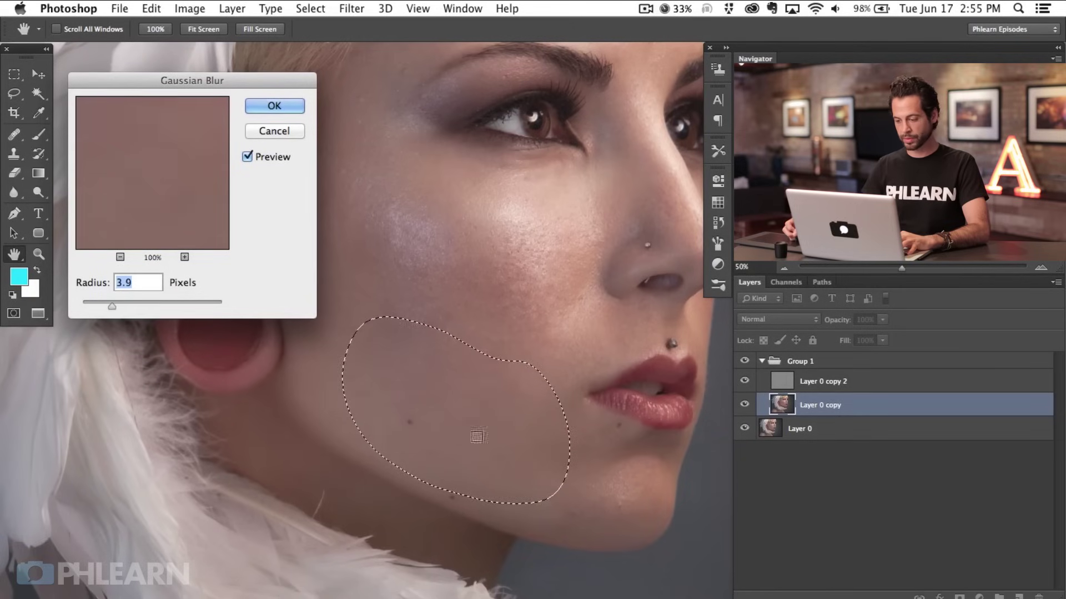
super+click(495, 374)
drag(463, 450, 566, 333)
drag(122, 310, 147, 299)
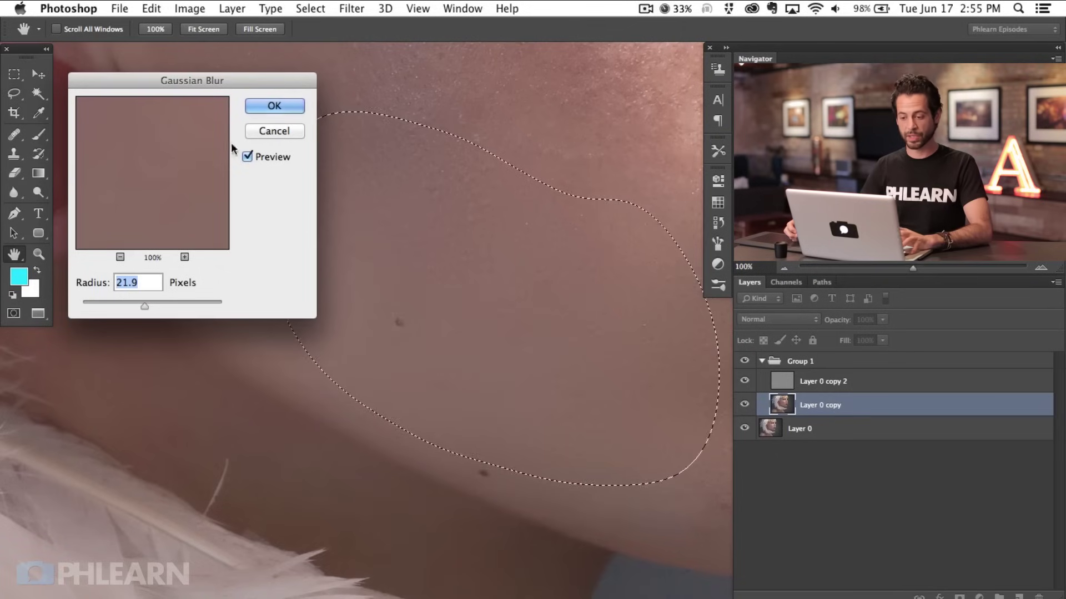
click(278, 106)
Lasso the skin strip between the ear and the outer cheek highlight and blur it with a 23.3 px Gaussian Blur.
key(super+minus)
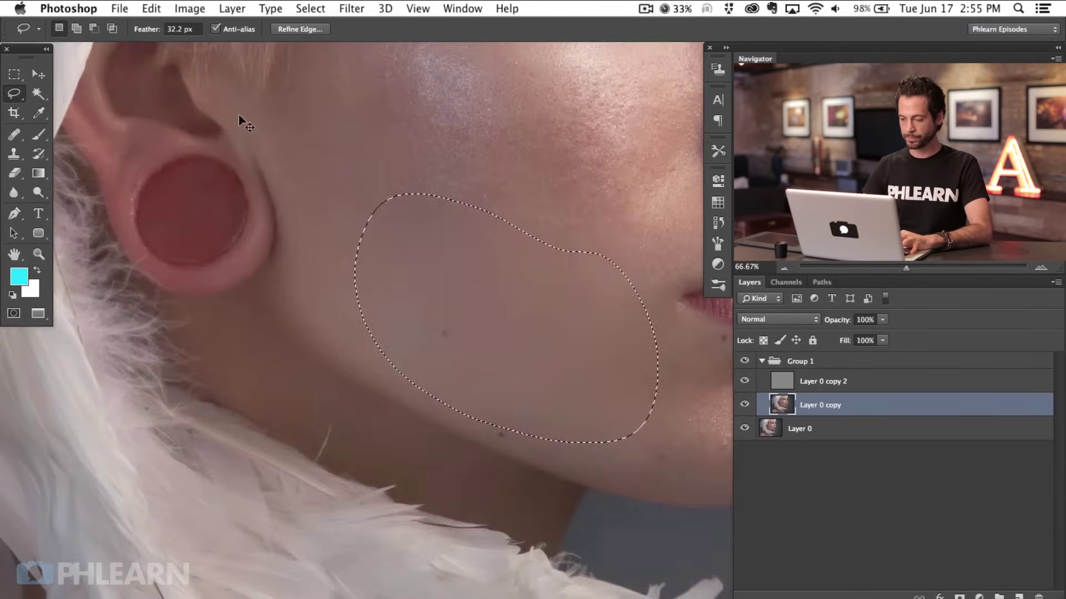
key(super+minus)
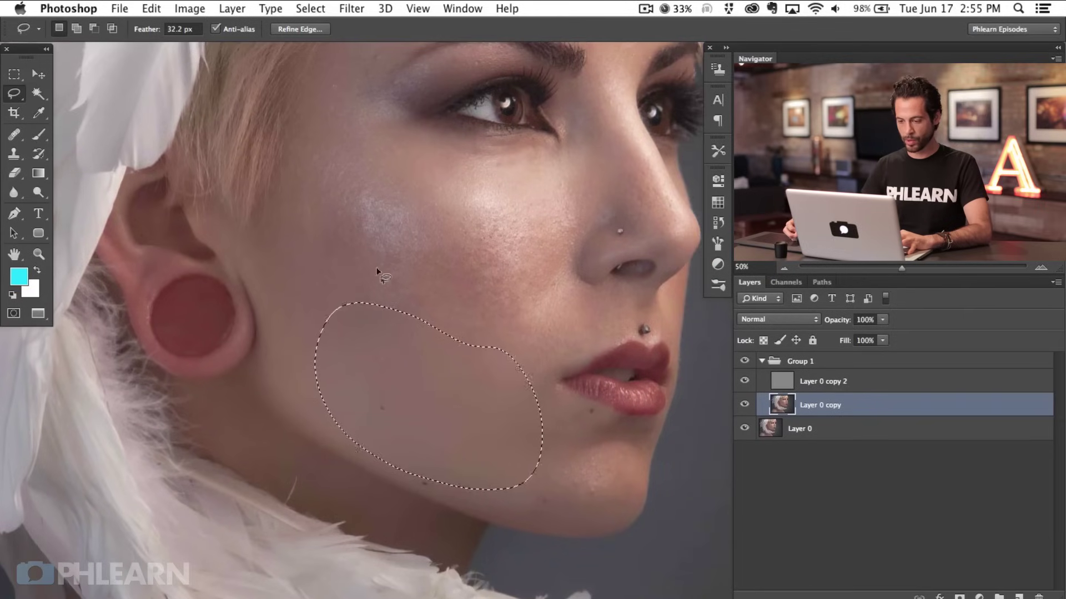
drag(328, 182, 282, 206)
drag(345, 175, 361, 194)
key(super+alt+f)
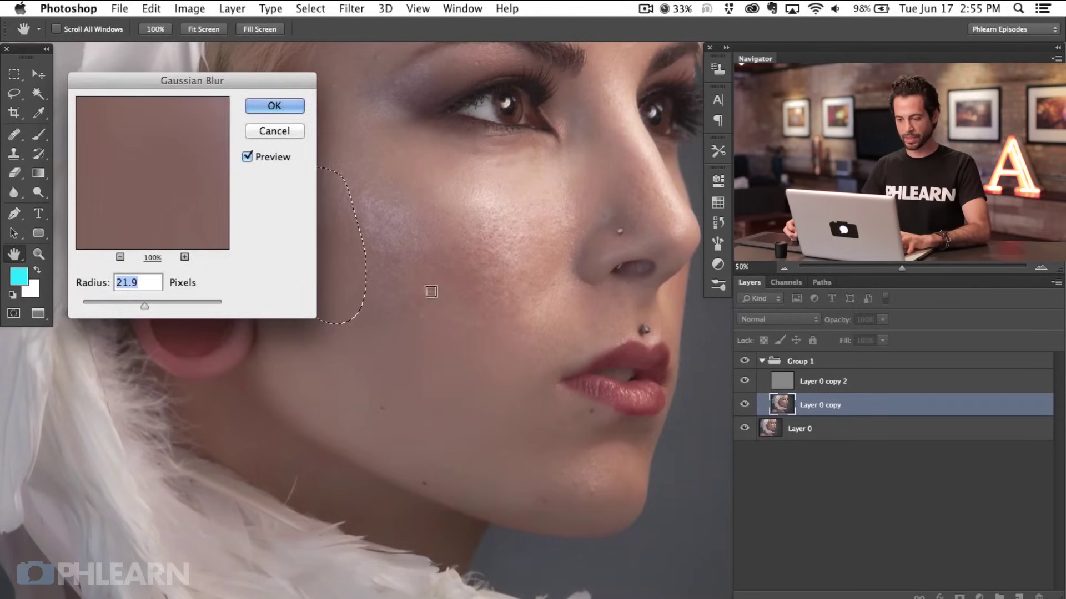
scroll(430, 292, left, 5)
drag(145, 306, 144, 303)
click(274, 106)
Lasso the violet highlight on the outer cheekbone and apply a Gaussian Blur with a 13.4 px radius.
scroll(495, 214, right, 3)
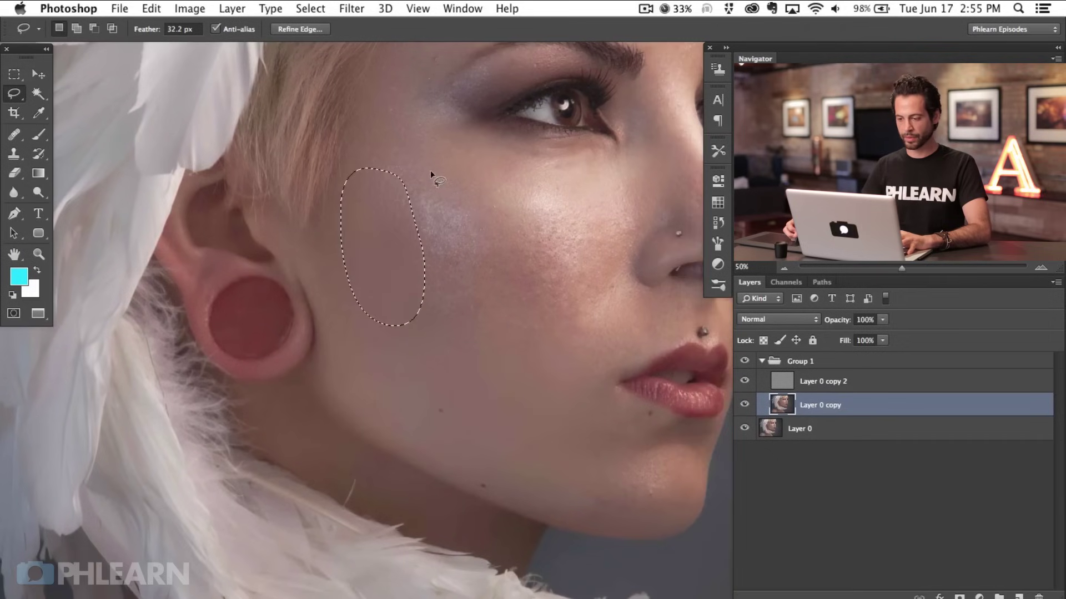
drag(478, 186, 443, 159)
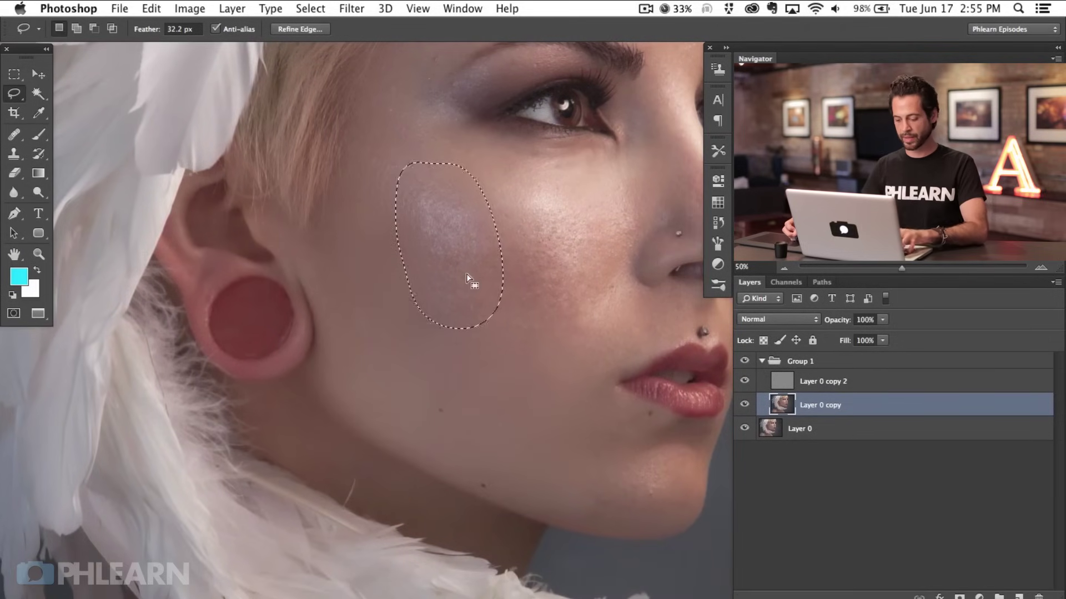
key(super+alt+f)
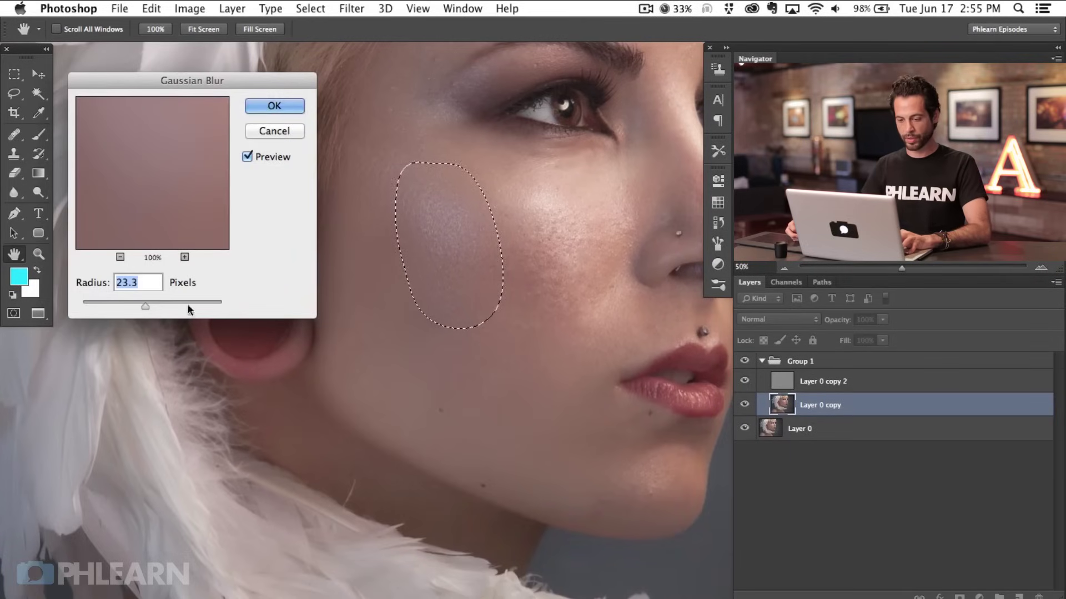
drag(141, 303, 139, 300)
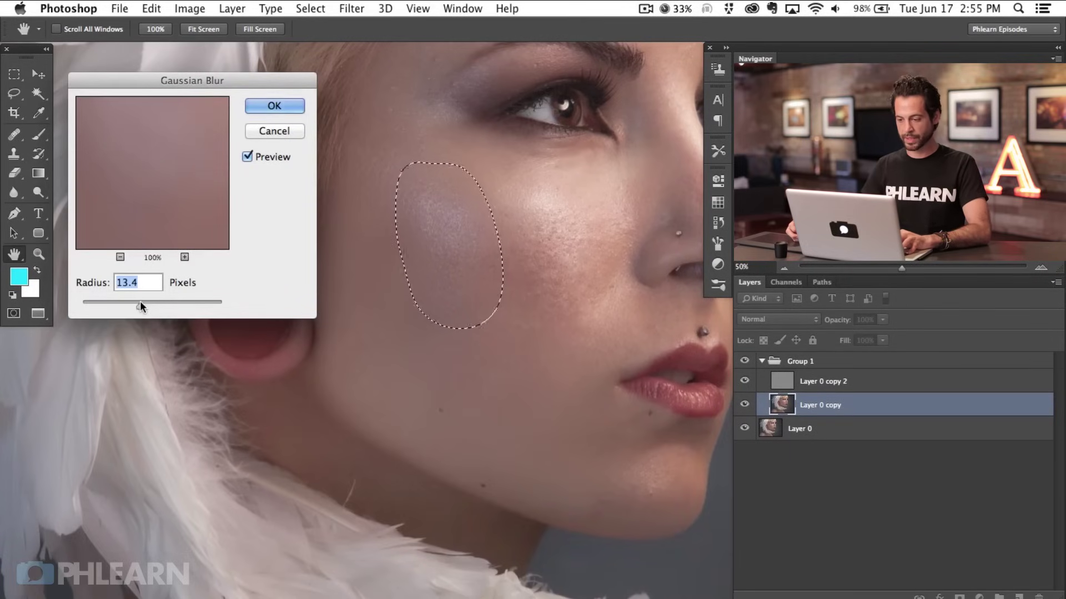
click(274, 105)
Lasso the bright cheek highlight below the eye and smooth it with a 24.7 px Gaussian Blur.
mouse_move(513, 191)
mouse_down()
mouse_move(480, 244)
mouse_move(560, 291)
mouse_move(609, 260)
mouse_move(643, 180)
mouse_move(607, 159)
mouse_move(534, 171)
mouse_up()
key(super+alt+f)
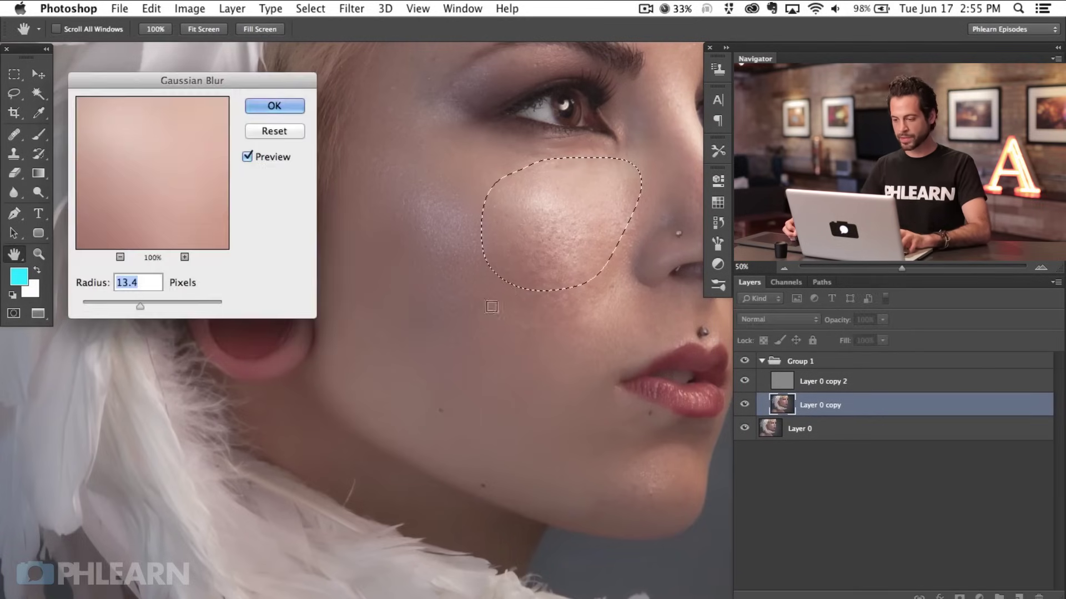
drag(142, 303, 149, 299)
key(Return)
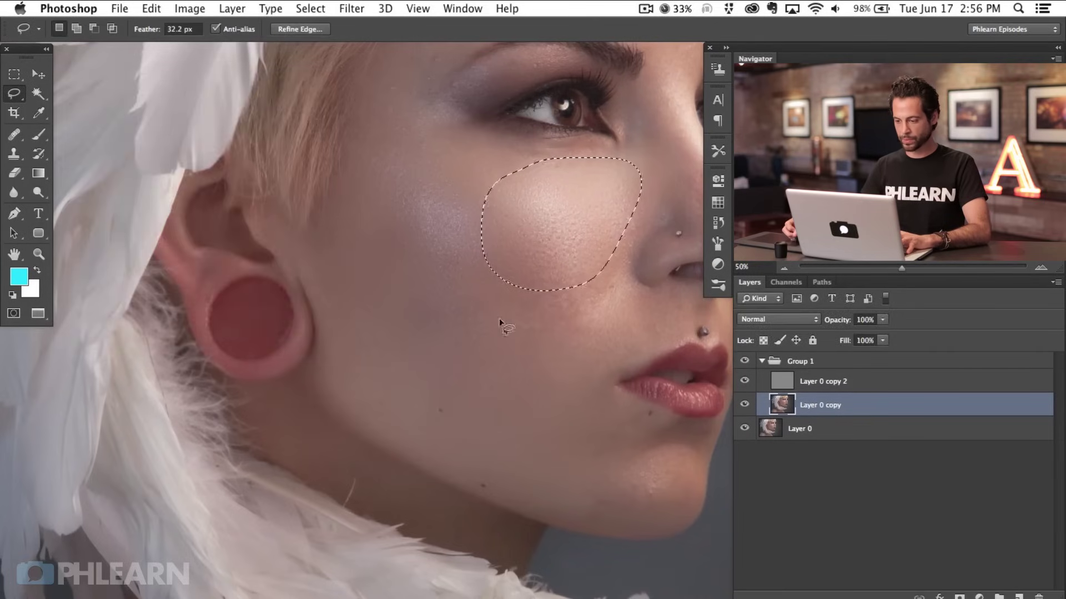
Lasso the mid cheek beside the nostril and mouth, blur it with a 24.7 px Gaussian Blur, and deselect.
scroll(500, 322, right, 3)
scroll(499, 322, down, 2)
mouse_move(527, 297)
mouse_down()
mouse_move(549, 248)
mouse_move(515, 219)
mouse_up()
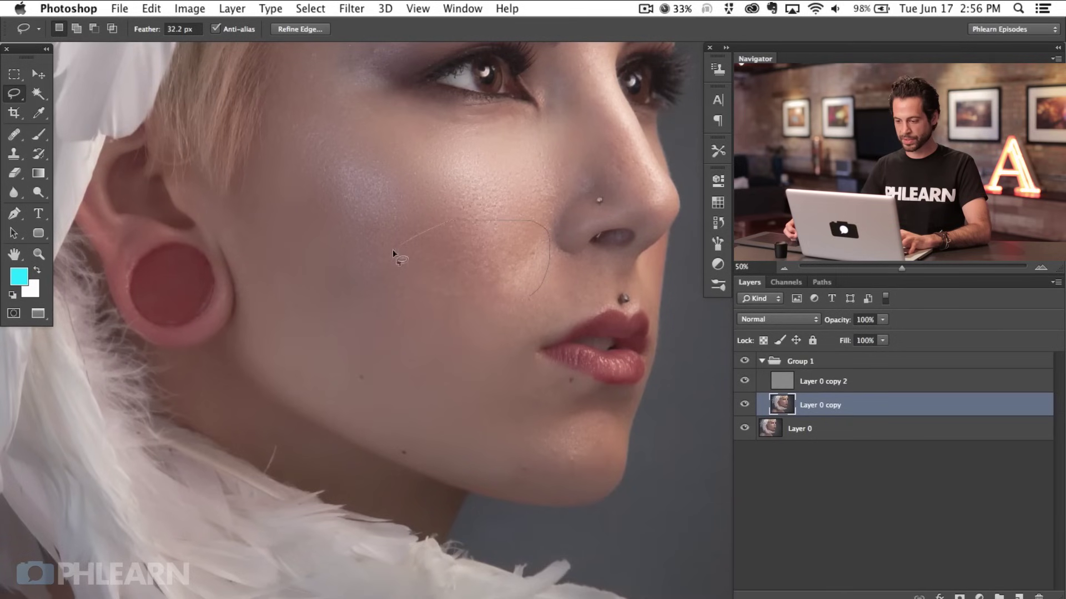
drag(550, 274, 549, 277)
key(ctrl+alt+f)
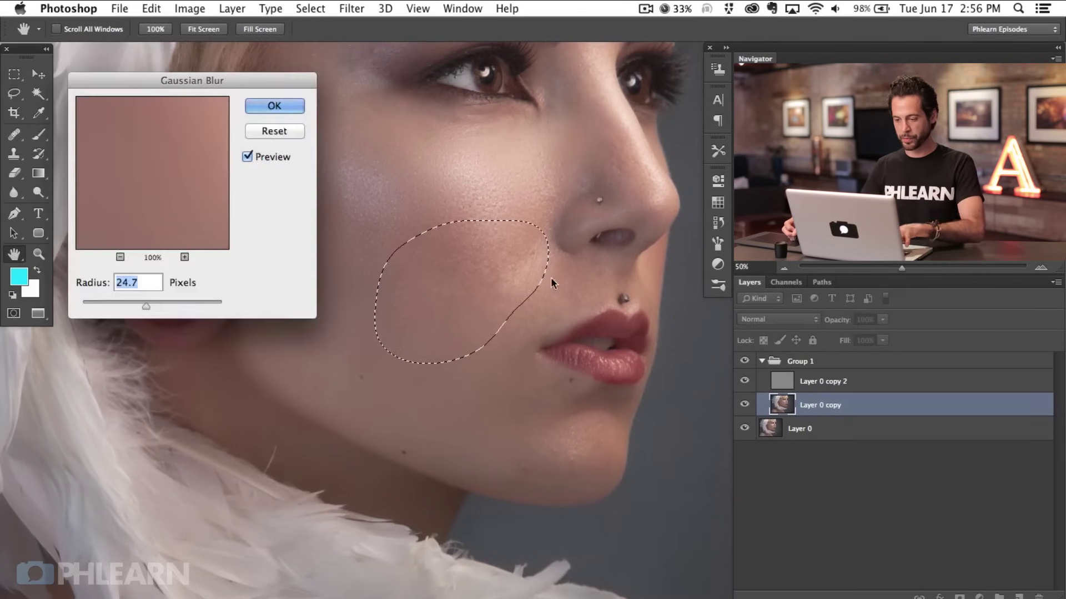
click(274, 105)
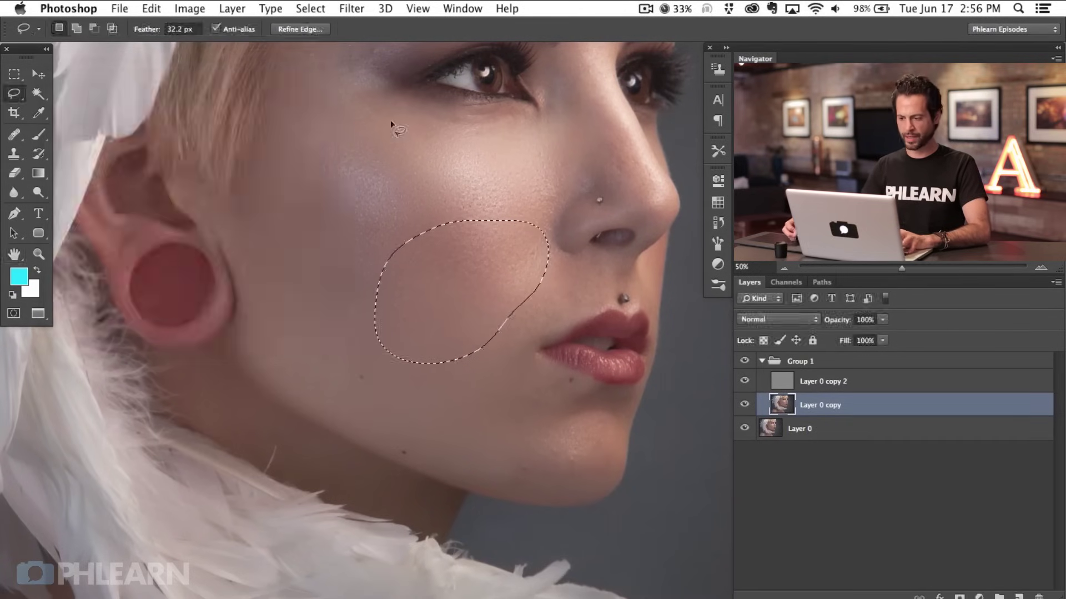
key(ctrl+d)
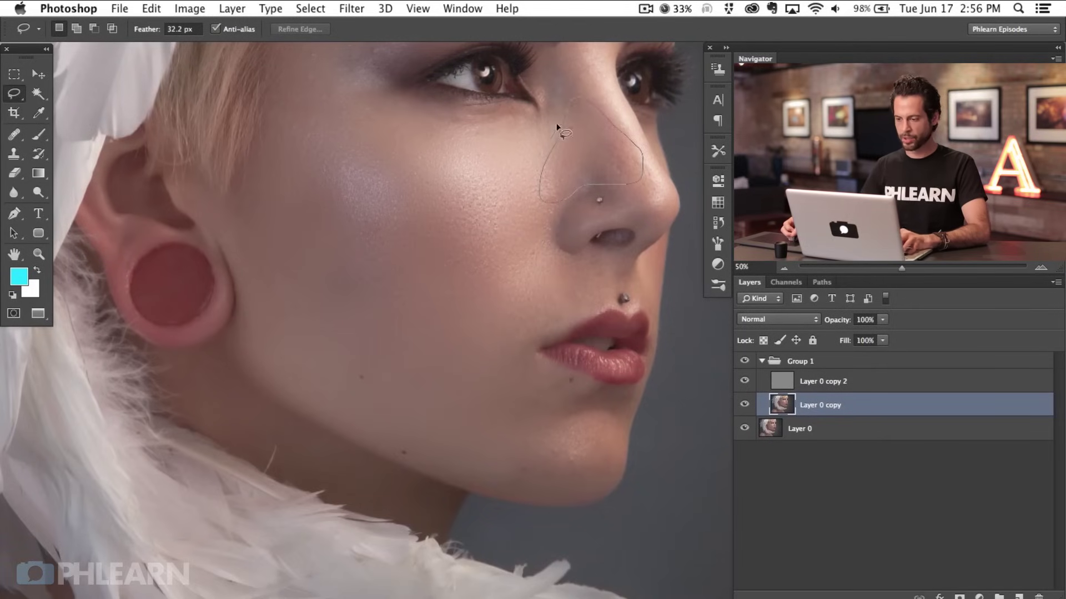
Lasso the side of the nose above the nose stud and apply a 24.7 px Gaussian Blur.
drag(557, 128, 569, 103)
key(ctrl+alt+f)
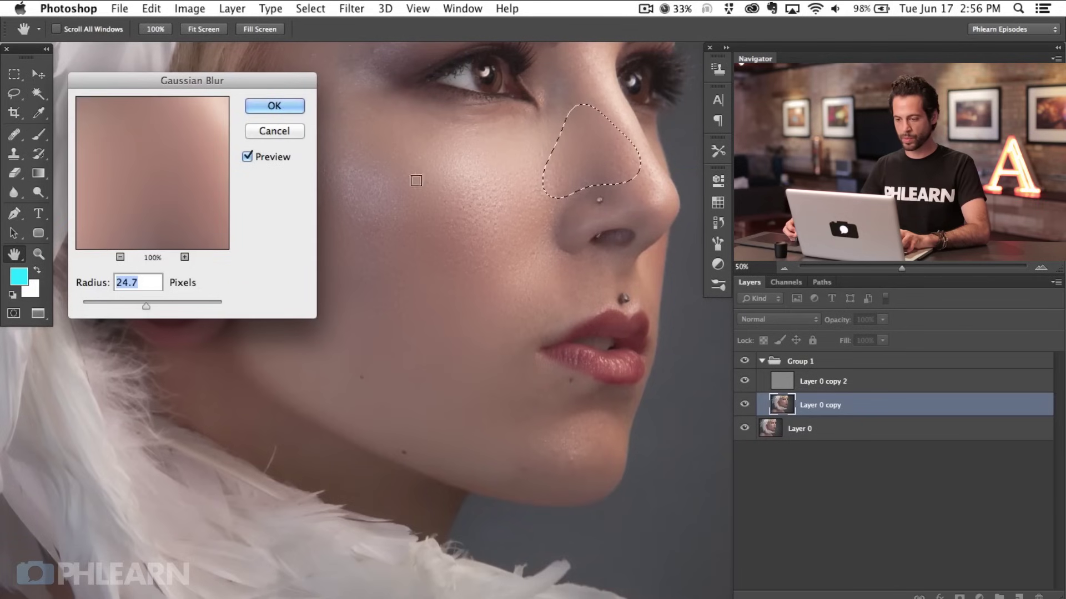
click(281, 105)
click(152, 9)
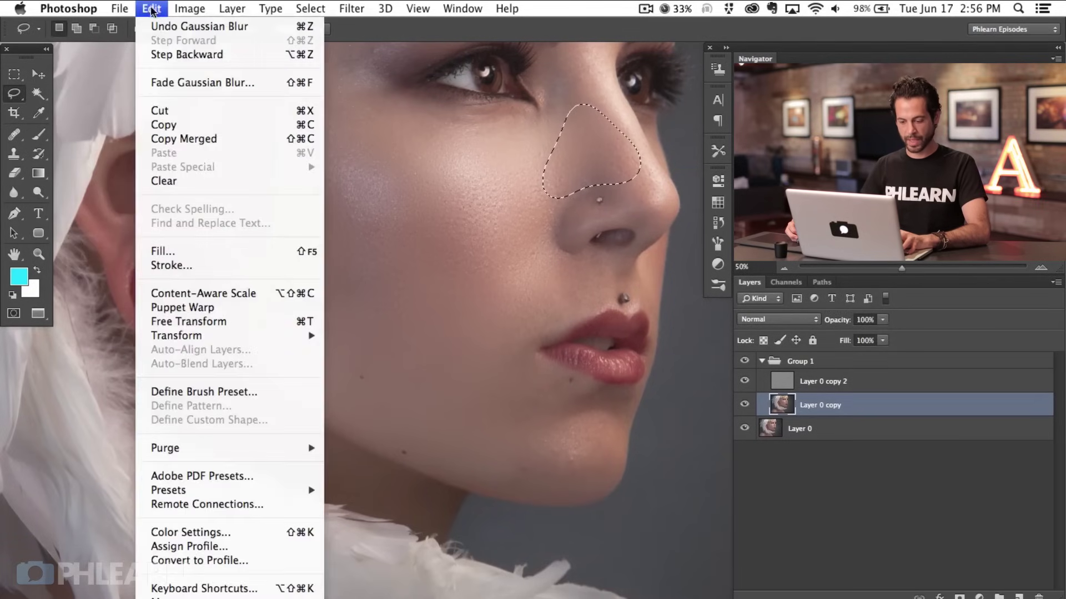
click(510, 215)
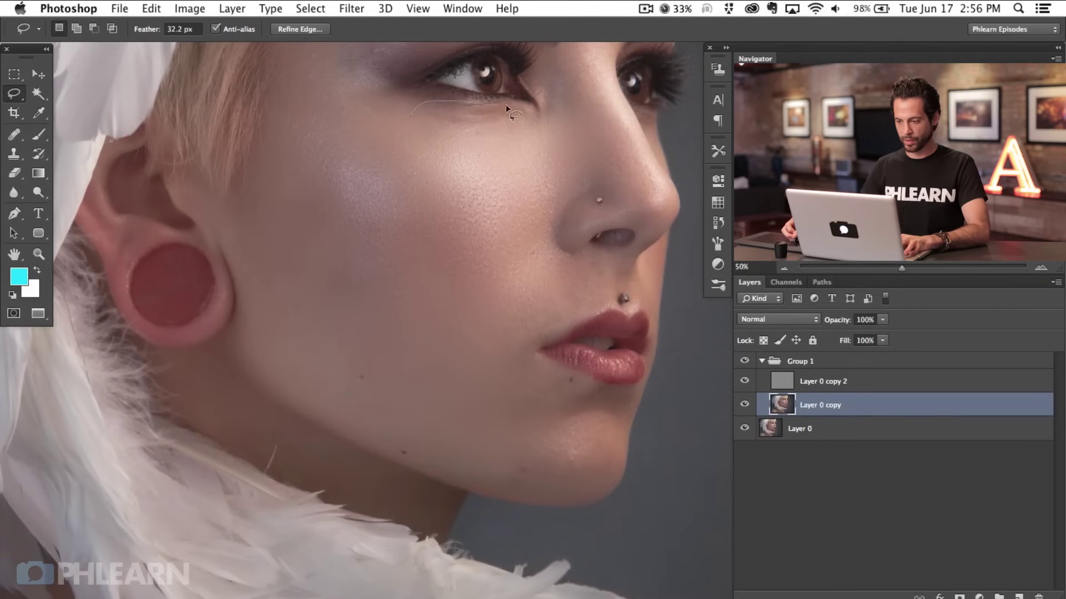
Lasso the strip of skin directly under the near eye and blur it with a 24.7 px Gaussian Blur.
drag(464, 122, 415, 125)
key(super+alt+f)
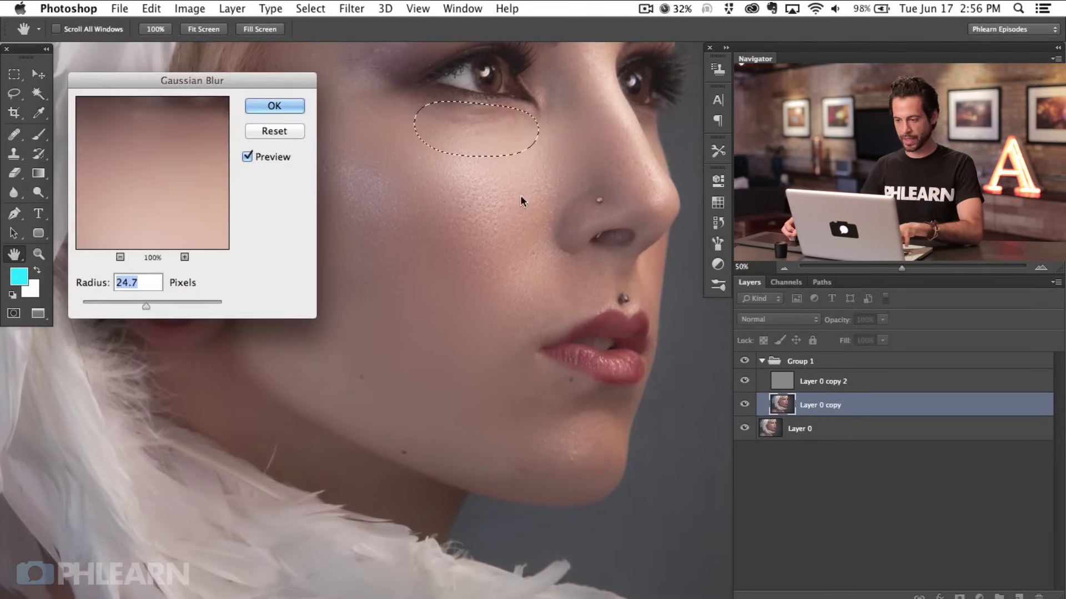
click(275, 105)
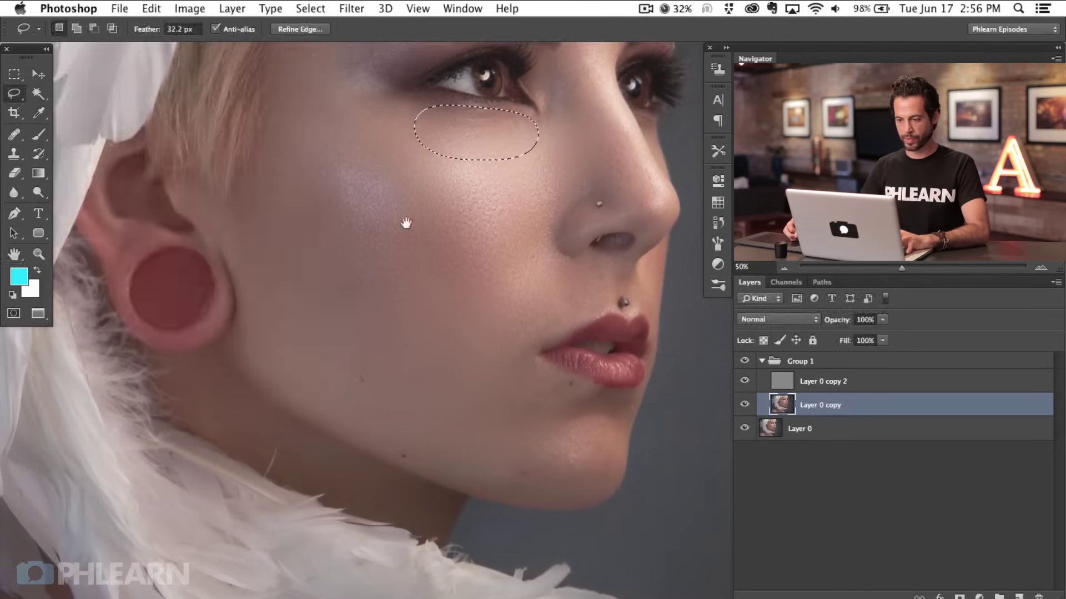
Lasso the temple and the eyeshadow at the outer eye corner in turn, blurring each with a 24.7 px Gaussian Blur.
scroll(336, 322, up, 5)
drag(384, 240, 369, 240)
key(super+alt+f)
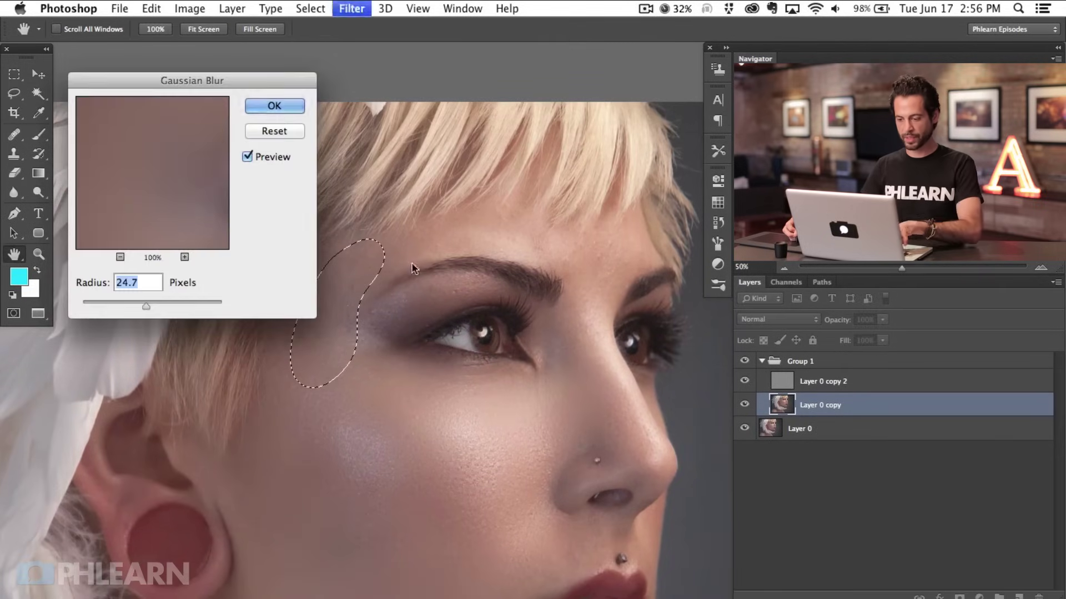
click(274, 106)
drag(422, 309, 421, 311)
key(super+alt+f)
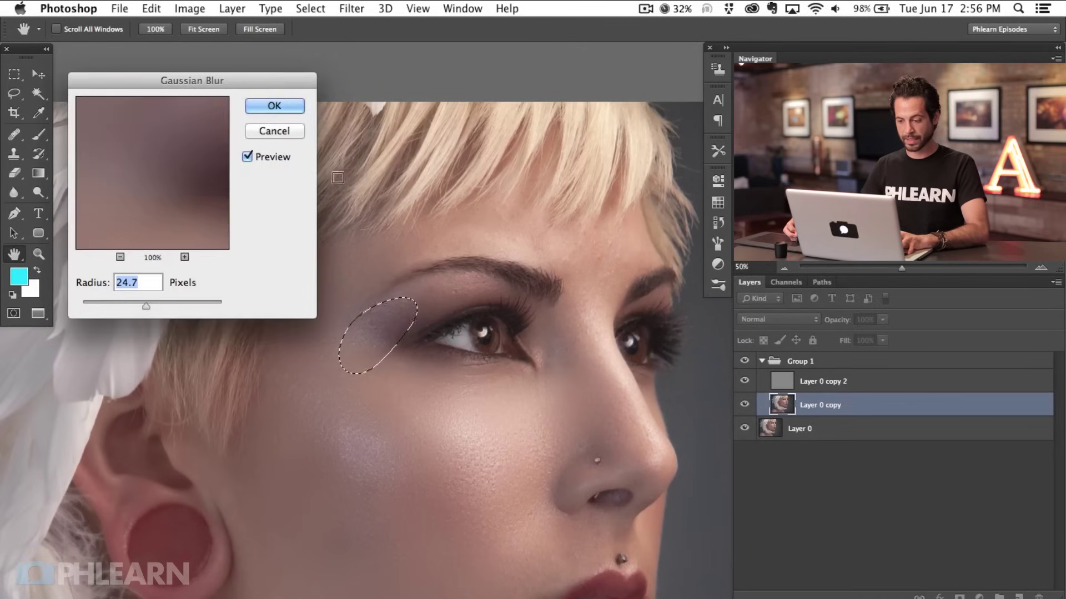
click(283, 107)
Lasso the forehead from above the near eyebrow down between the brows and apply a 24.7 px Gaussian Blur.
scroll(523, 214, down, 2)
scroll(523, 215, right, 2)
drag(519, 186, 450, 168)
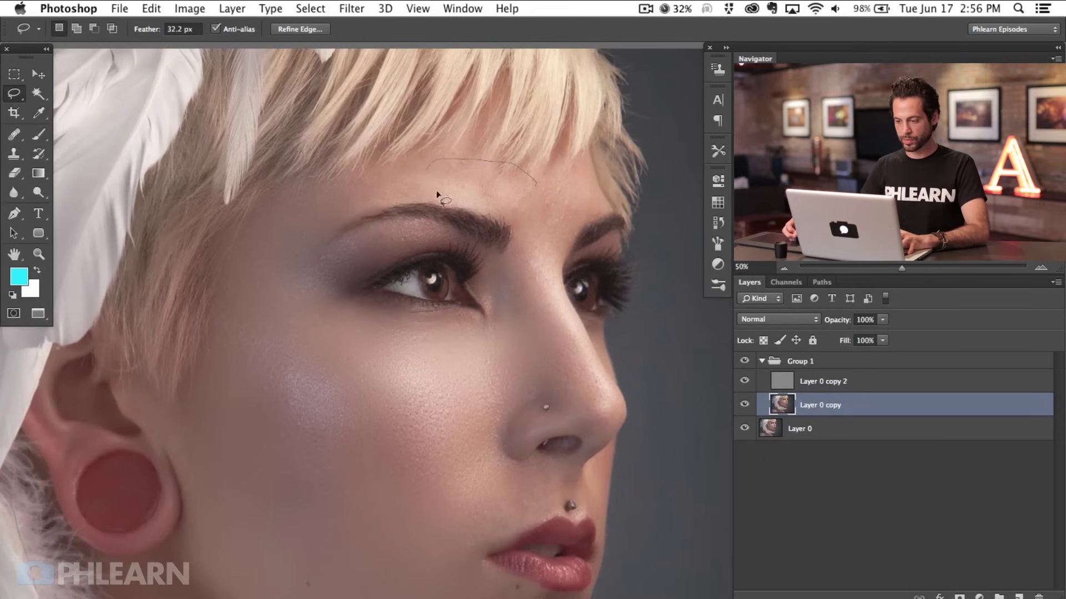
drag(567, 157, 577, 159)
key(super+alt+f)
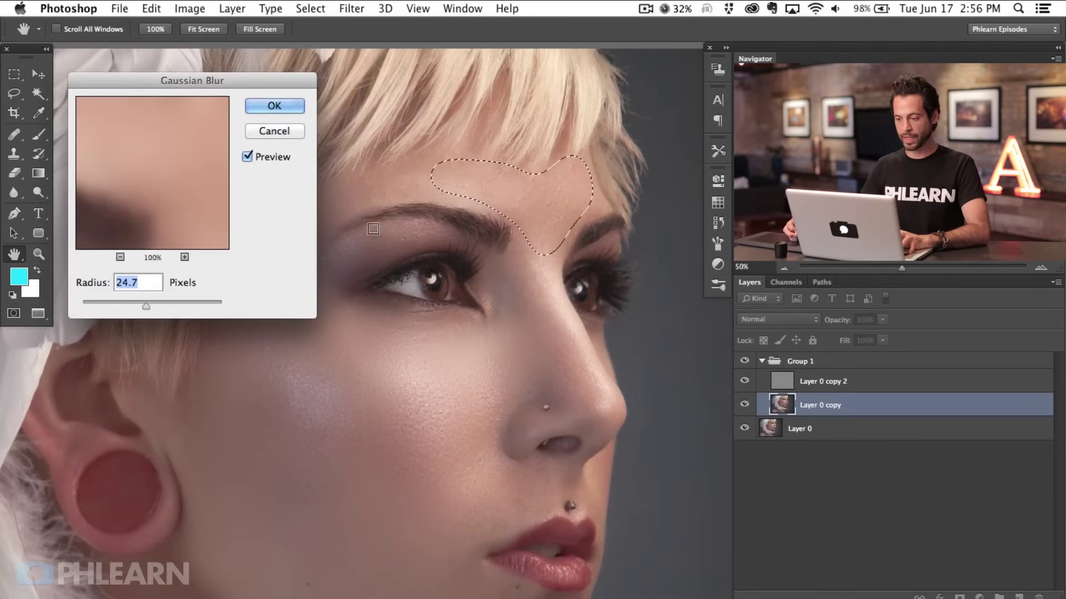
click(275, 105)
Lasso the skin above the upper lip and the chin in turn, blur each with a 24.7 px Gaussian Blur, and deselect.
scroll(532, 205, down, 5)
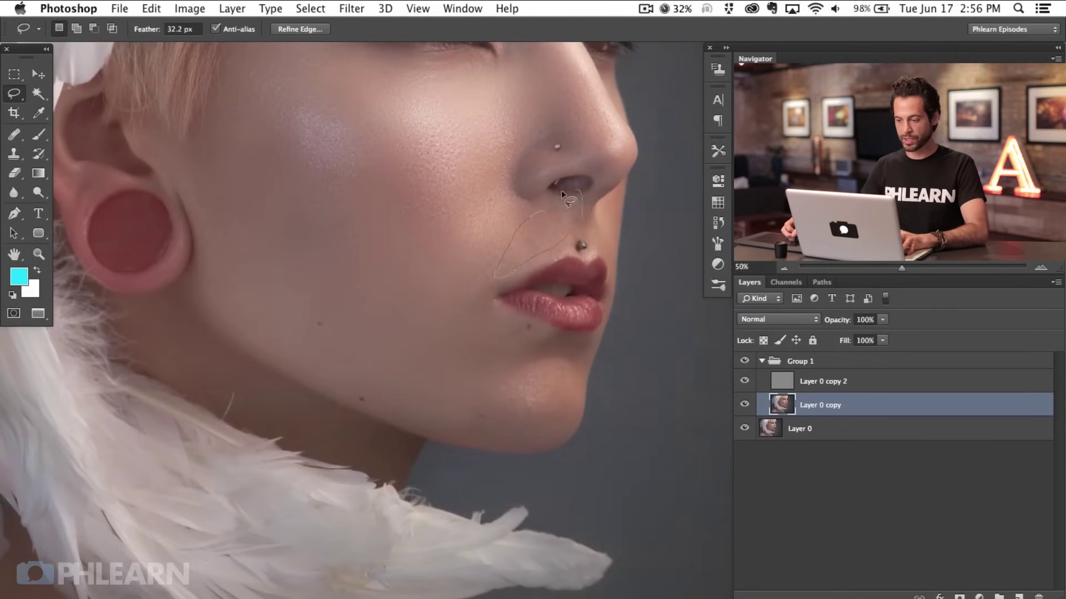
drag(562, 194, 565, 197)
key(super+alt+f)
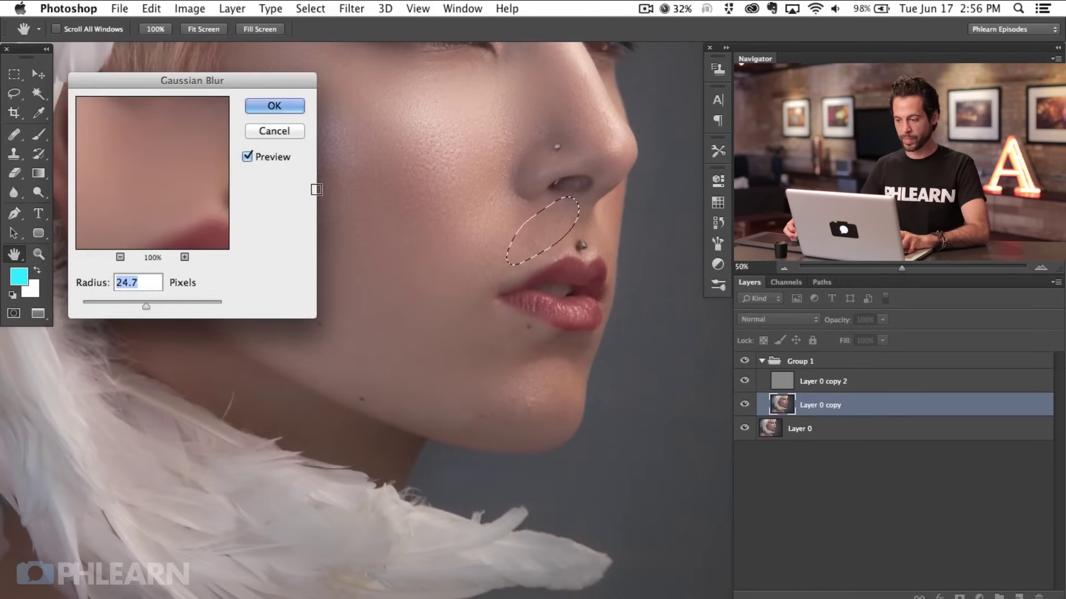
click(298, 109)
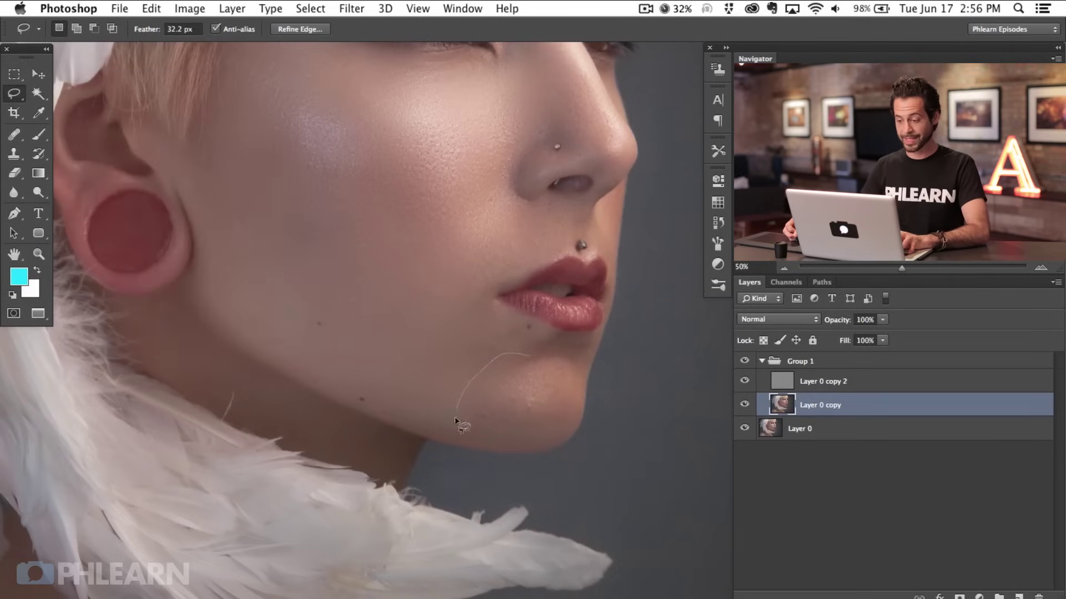
drag(550, 355, 552, 357)
key(super+alt+f)
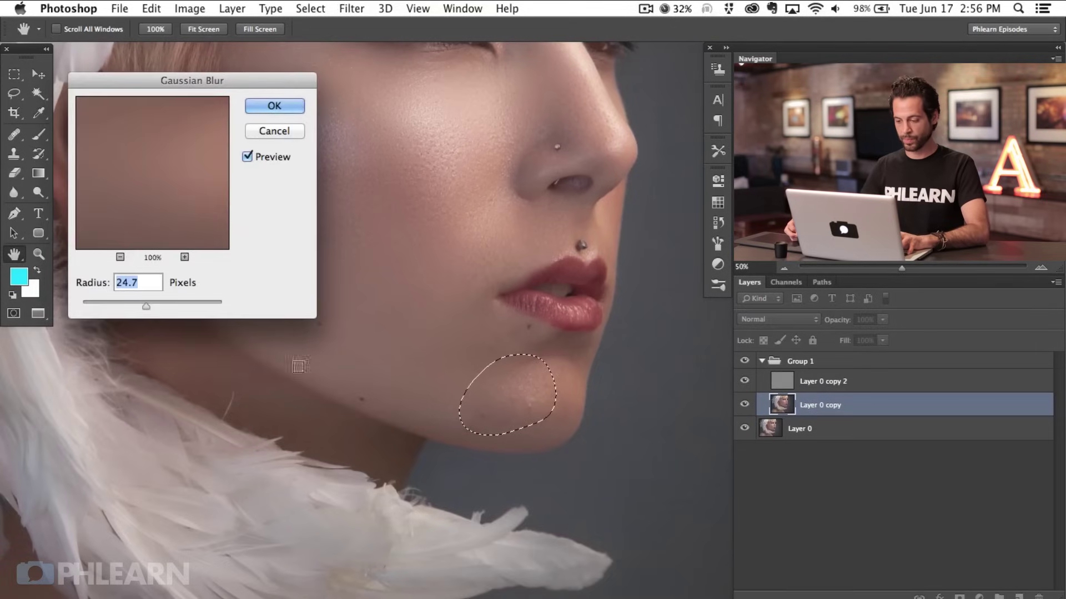
click(290, 106)
key(super+d)
Lasso the shoulder down to the image's lower edge and smooth it with a 24.7 px Gaussian Blur.
drag(466, 435, 478, 566)
scroll(514, 361, down, 15)
scroll(421, 428, left, 5)
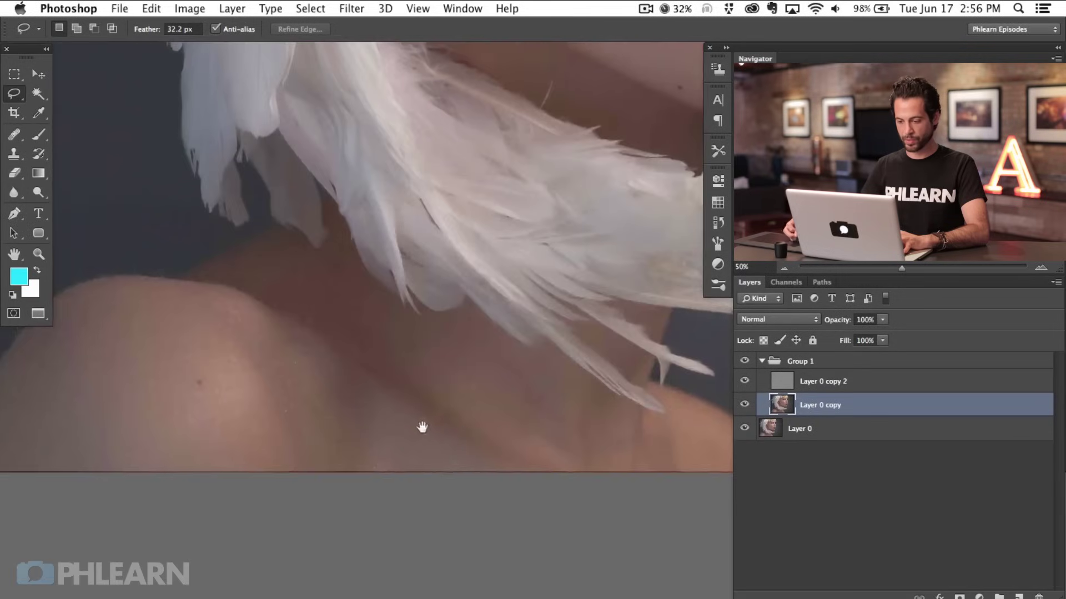
mouse_move(433, 380)
mouse_down()
mouse_move(477, 502)
mouse_move(155, 494)
mouse_up()
key(super+alt+f)
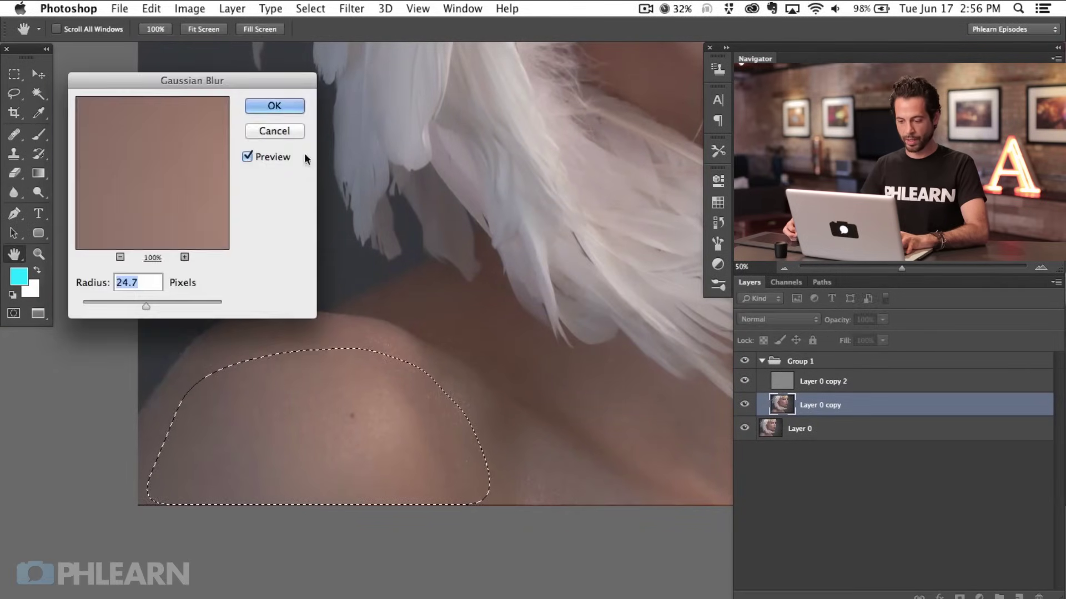
click(298, 107)
Lasso the upper chest between the shoulder and the feathers down to the image's lower edge and apply a 24.7 px Gaussian Blur.
scroll(444, 361, right, 4)
mouse_move(498, 370)
mouse_down()
mouse_move(422, 319)
mouse_move(656, 546)
mouse_up()
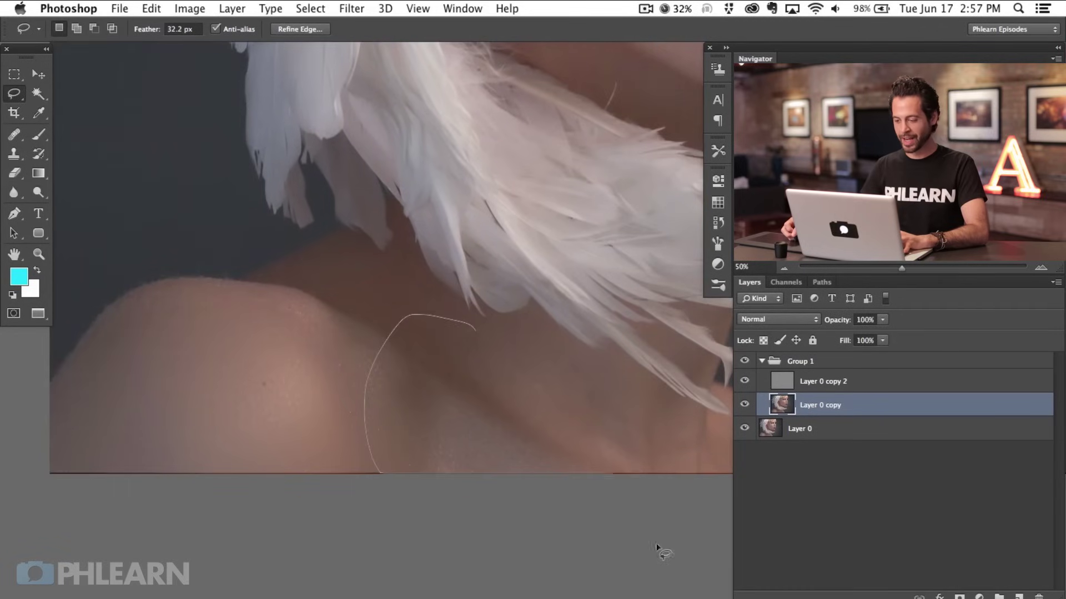
drag(531, 339, 535, 341)
key(super+alt+f)
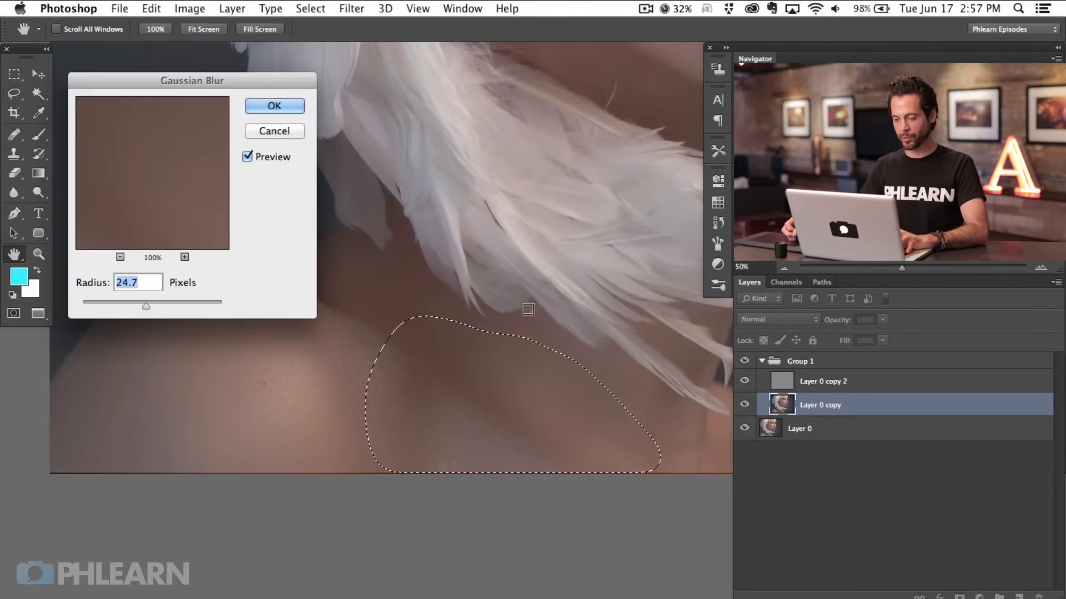
click(297, 105)
Lasso the forehead strip above the near eyebrow and the eyelid skin beneath it in turn, blurring each with a 24.7 px Gaussian Blur.
scroll(483, 297, up, 10)
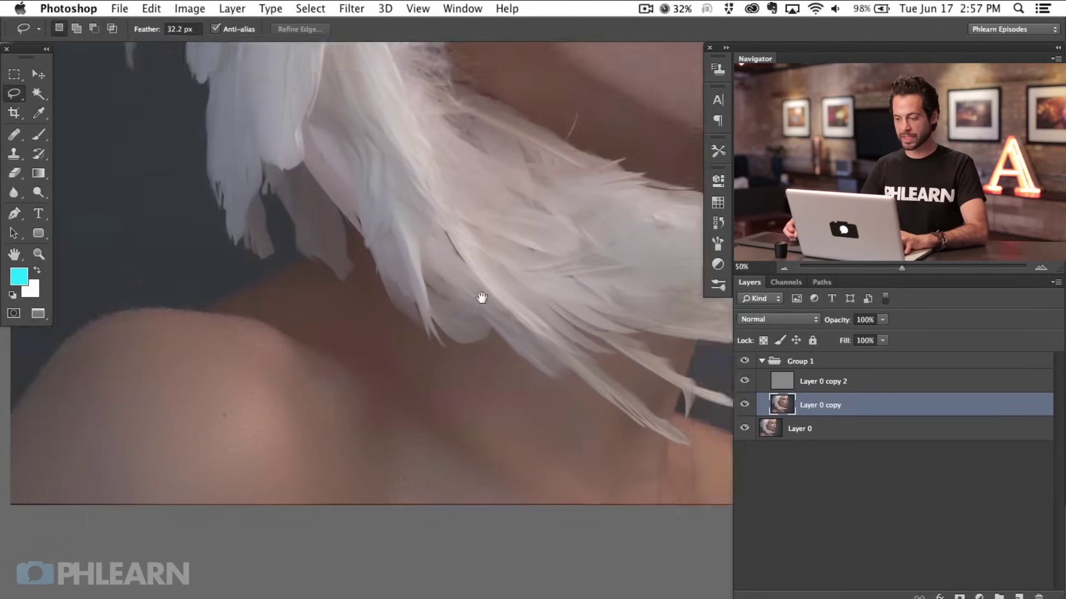
drag(455, 291, 390, 505)
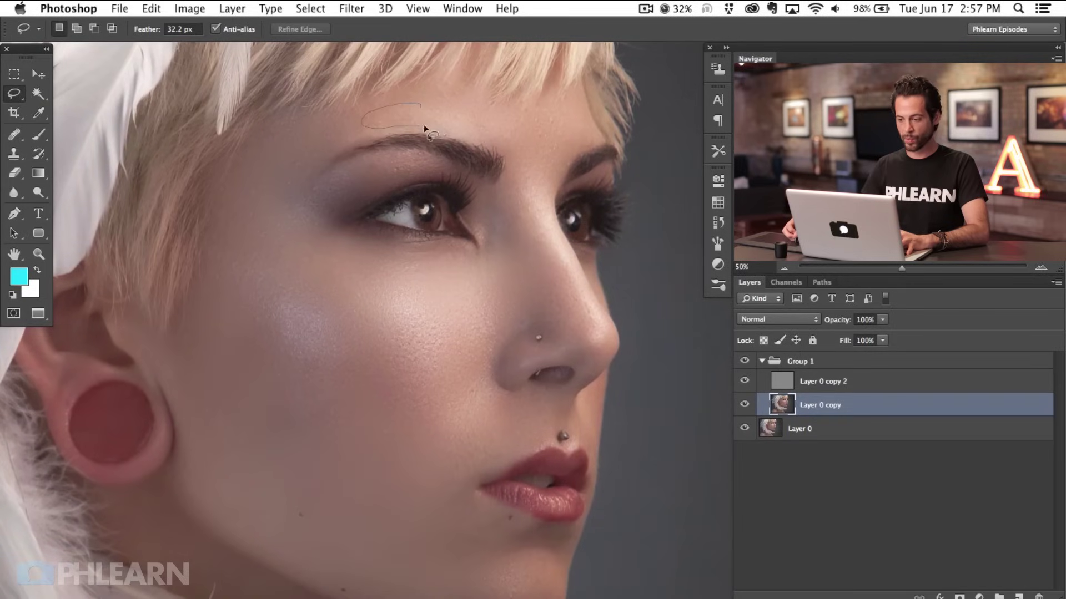
drag(462, 109, 466, 114)
key(super+alt+f)
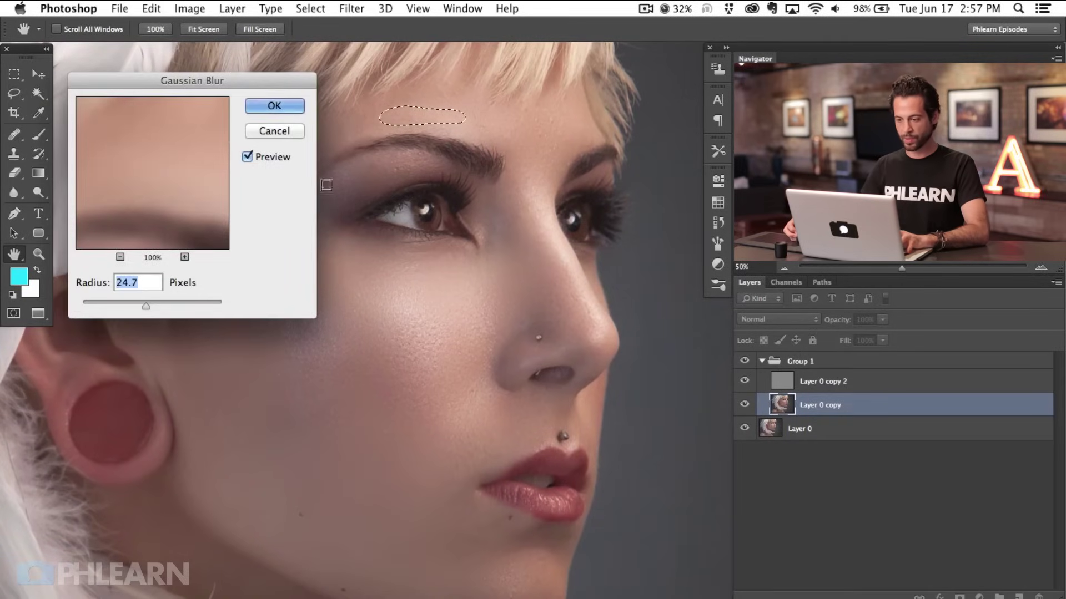
click(277, 106)
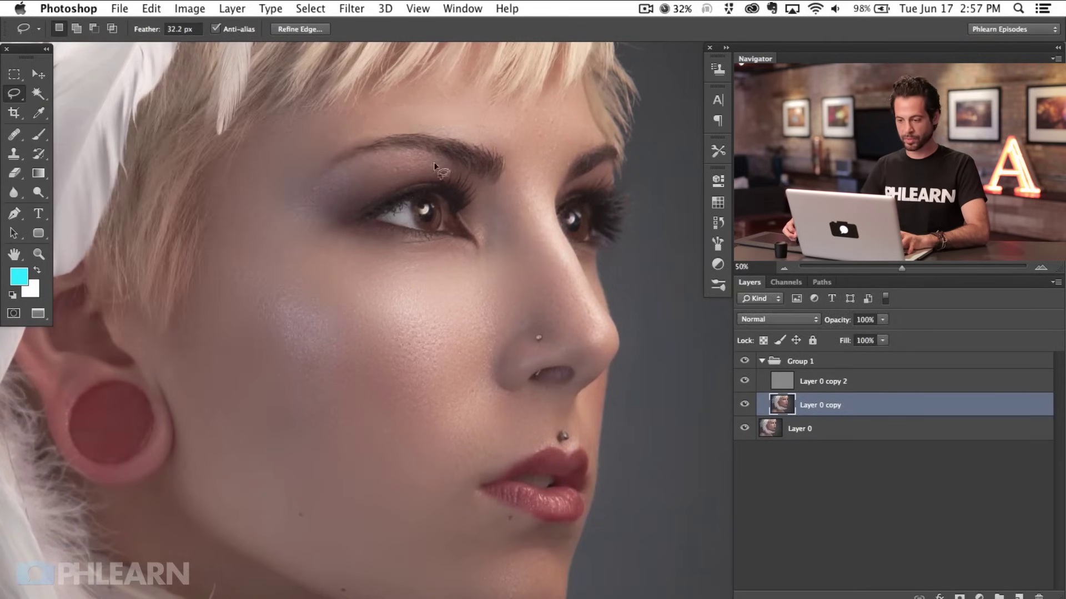
drag(397, 157, 401, 161)
key(super+alt+f)
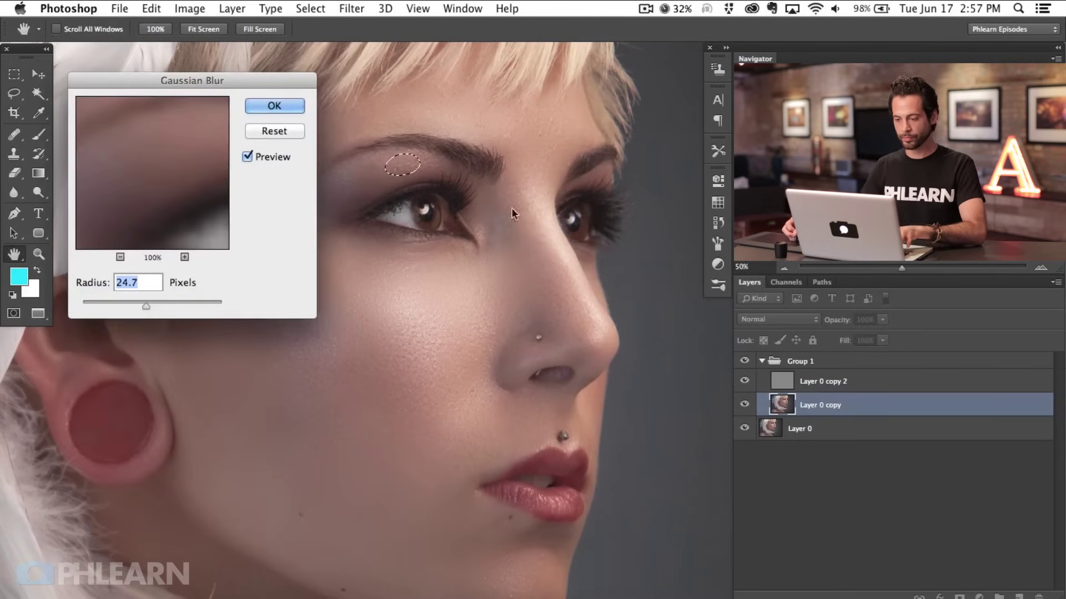
click(297, 113)
Lasso the cheek beside the nose, apply an 8.2 px Gaussian Blur, and deselect.
drag(480, 303, 464, 449)
drag(518, 289, 514, 282)
key(super+alt+f)
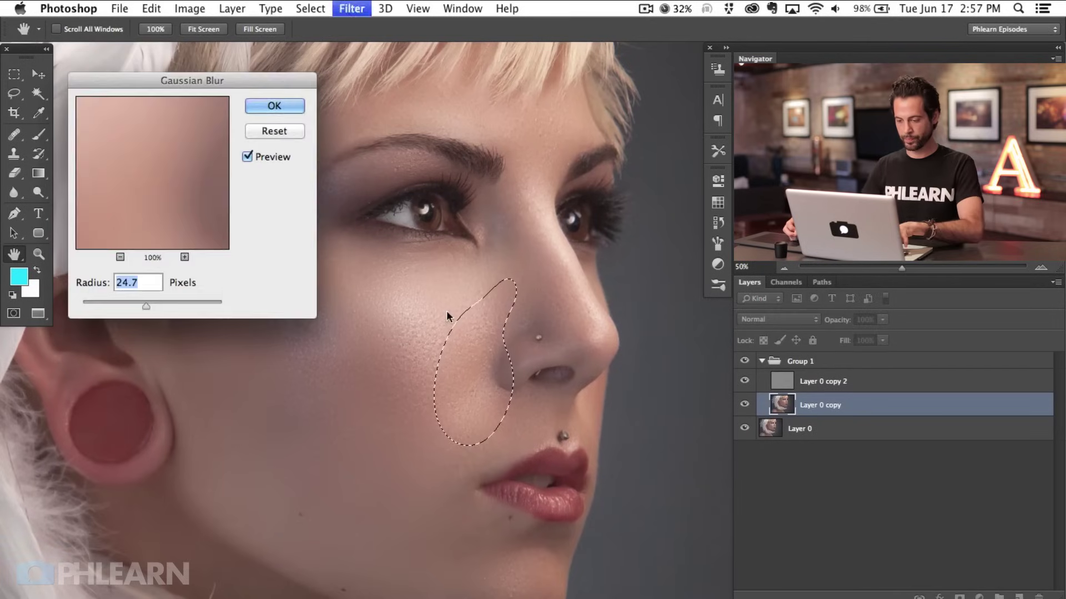
drag(149, 308, 131, 305)
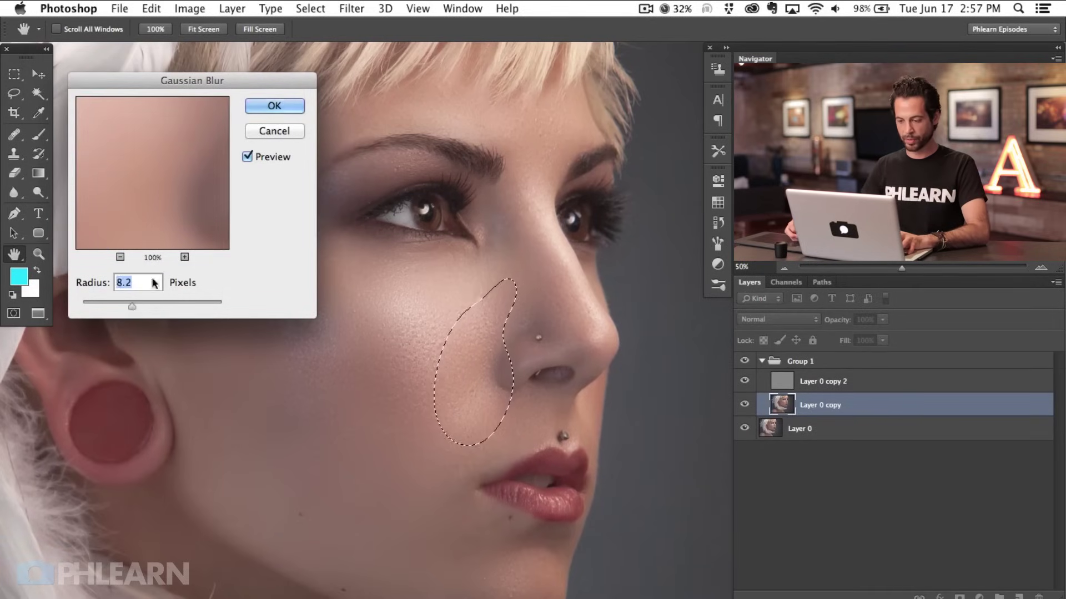
click(288, 106)
key(super+d)
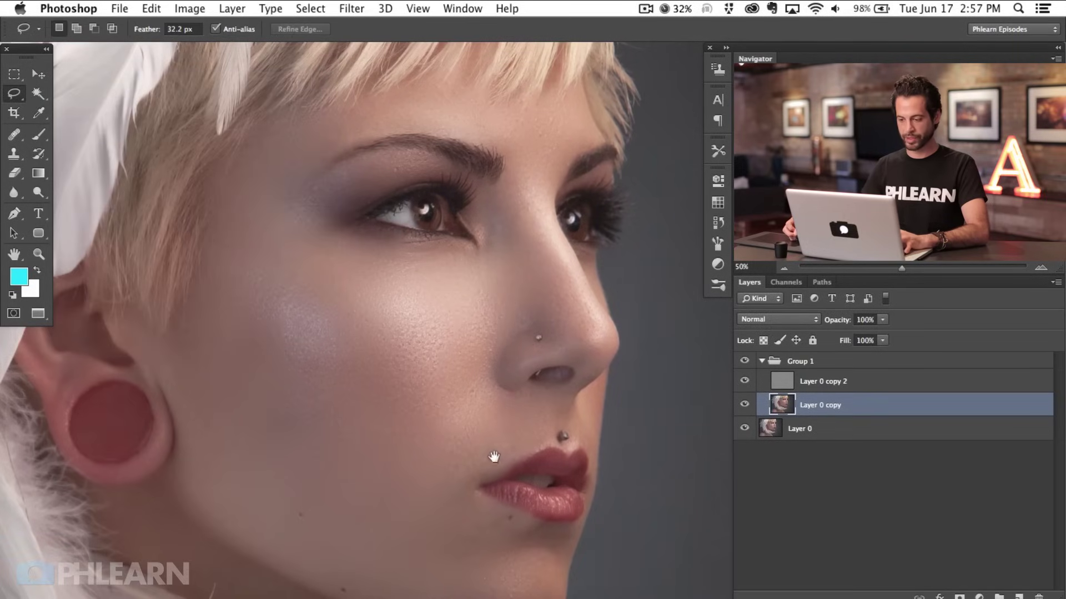
Toggle the visibility of Group 1 repeatedly to compare the face before and after retouching, including a closer view at 66.67%.
scroll(555, 450, down, 2)
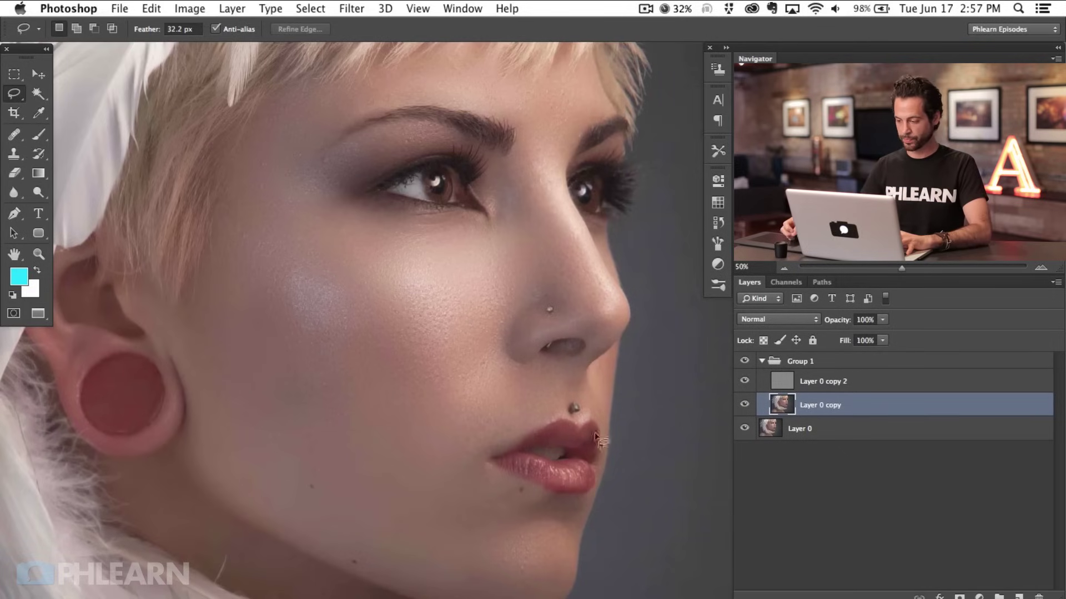
click(744, 362)
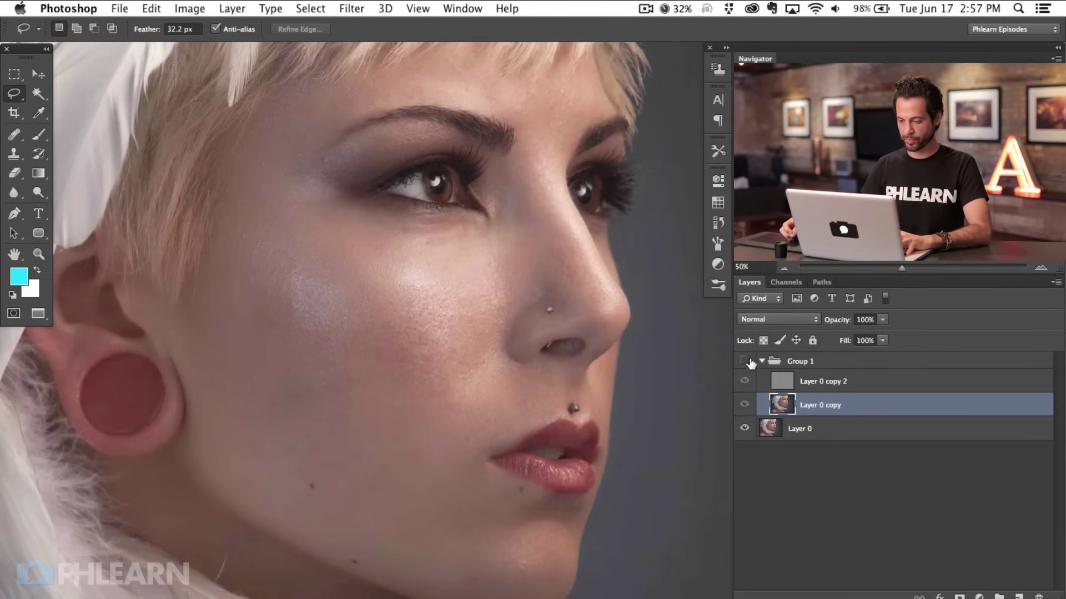
click(744, 362)
click(744, 362)
click(744, 361)
click(745, 362)
click(745, 362)
click(745, 362)
click(745, 362)
click(745, 362)
click(745, 362)
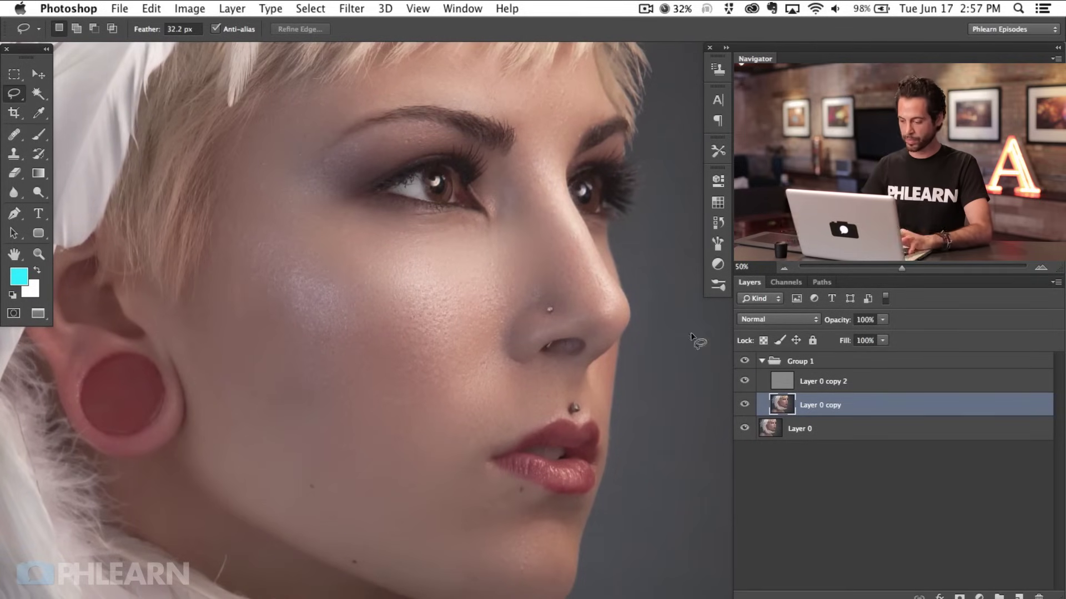
key(super+equal)
scroll(461, 388, left, 3)
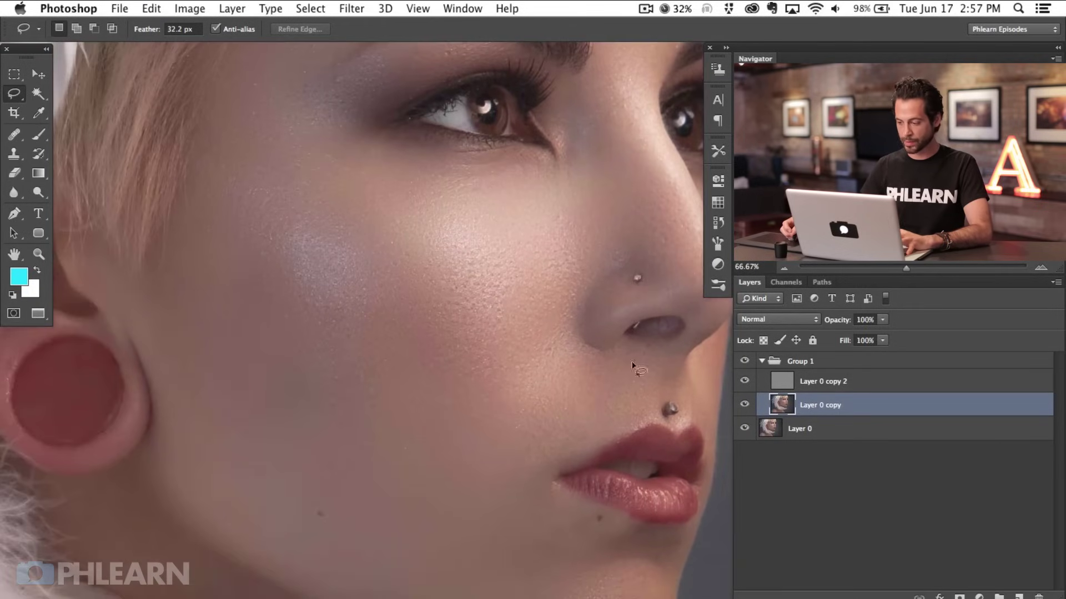
click(745, 362)
click(745, 362)
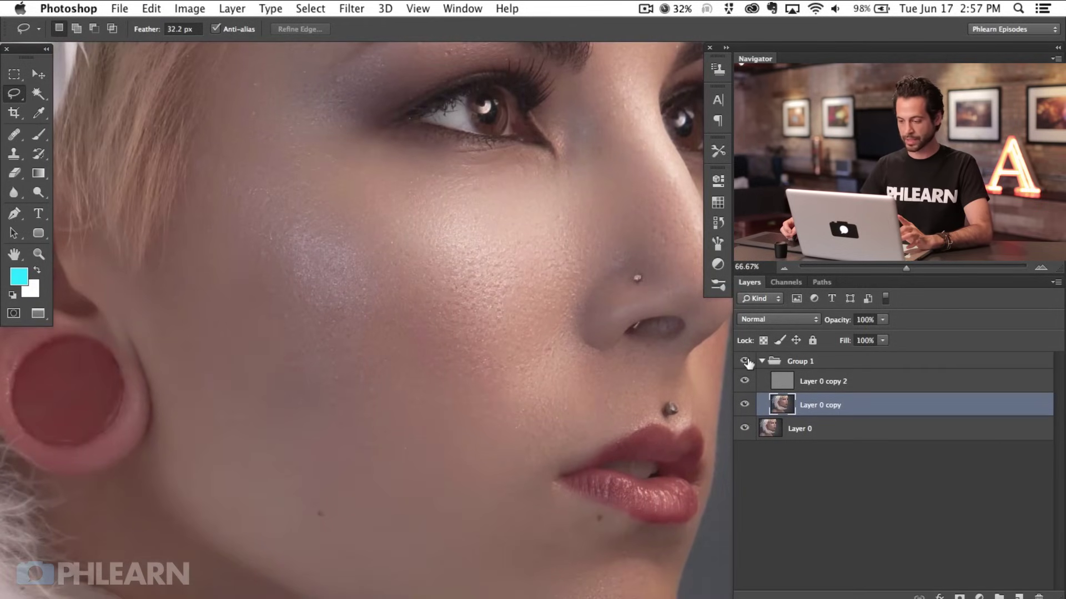
click(744, 362)
click(745, 362)
Toggle Layer 0 copy 2 and Layer 0 copy off and on to examine the texture and color layers separately.
click(745, 382)
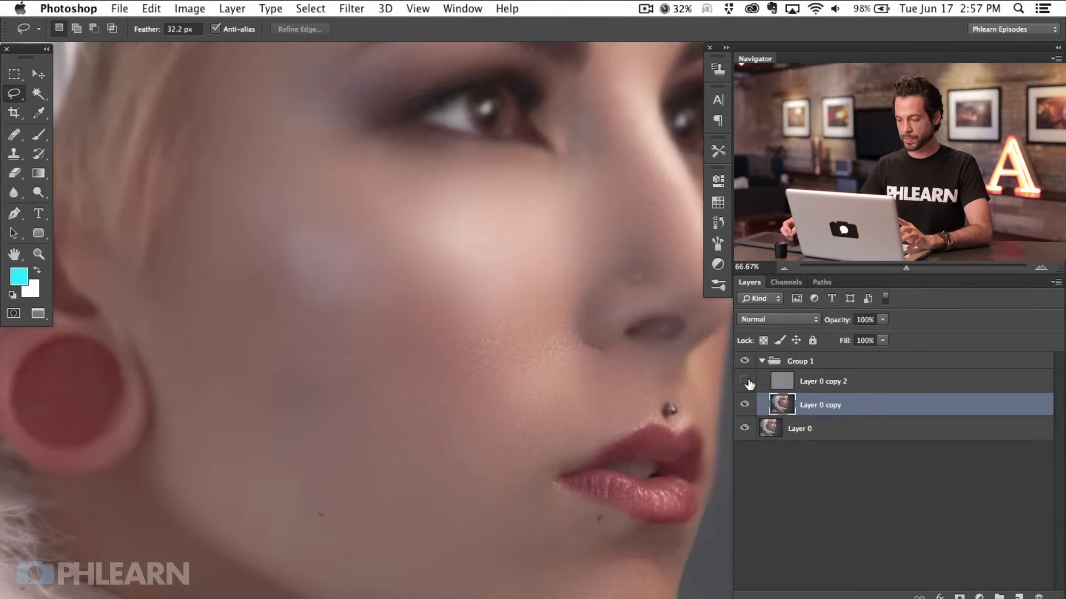
click(745, 404)
click(745, 404)
click(745, 404)
click(746, 405)
click(745, 381)
click(745, 381)
click(745, 381)
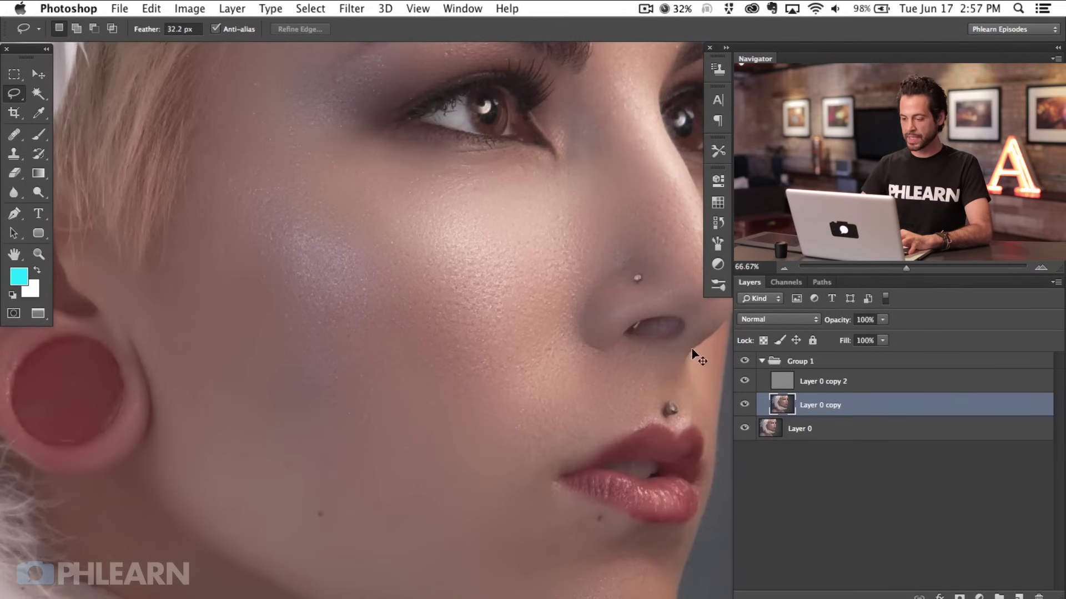
Examine the cheek, mouth and eye areas at 100% with Group 1 hidden and shown to compare skin color and texture.
key(super+equal)
drag(271, 248, 653, 399)
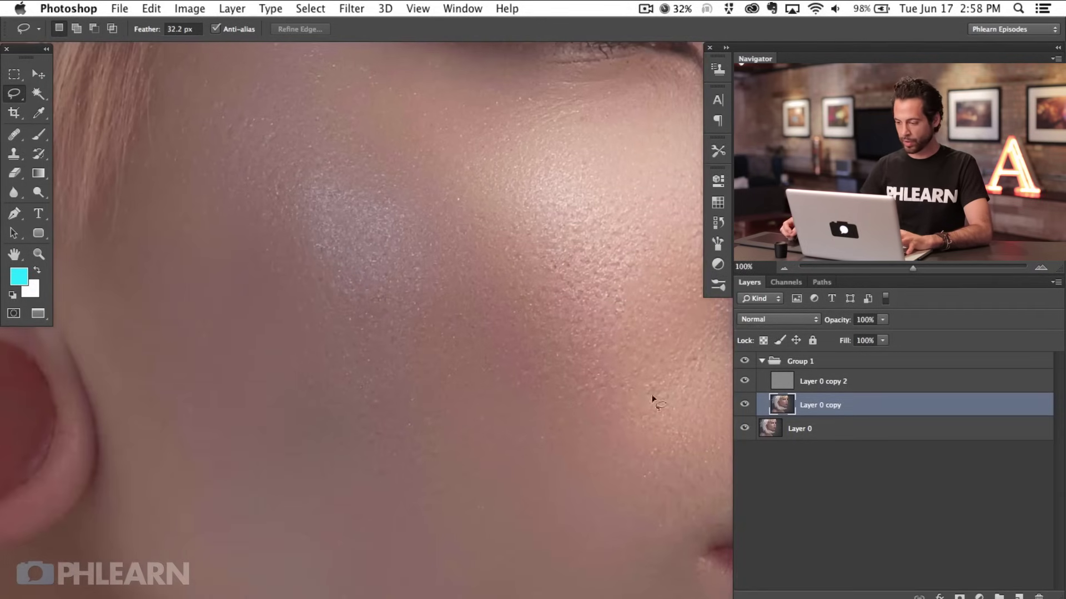
click(741, 360)
click(743, 362)
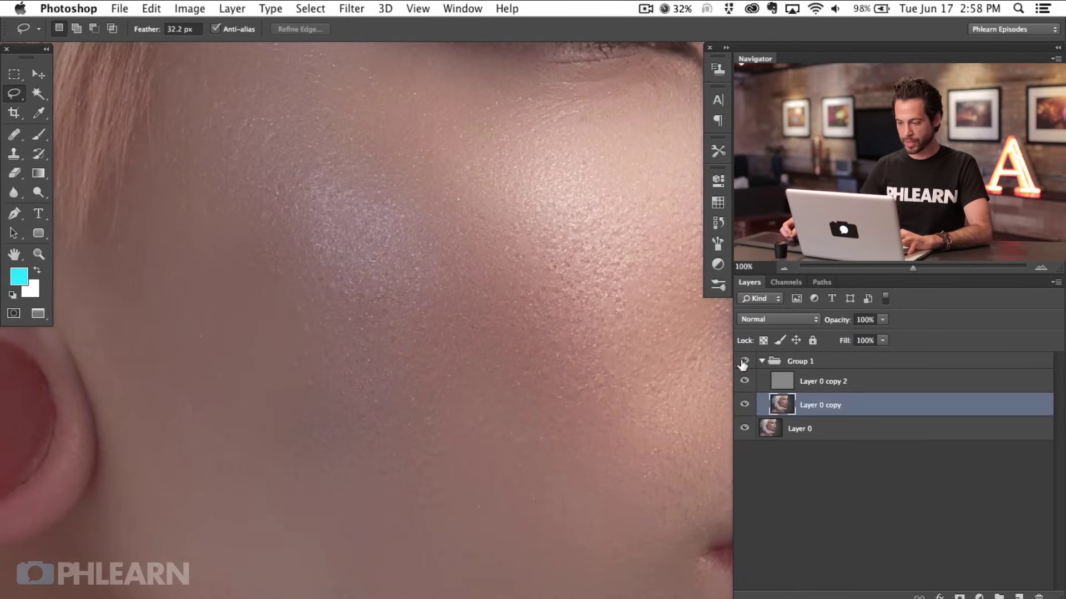
click(742, 361)
click(742, 362)
click(742, 362)
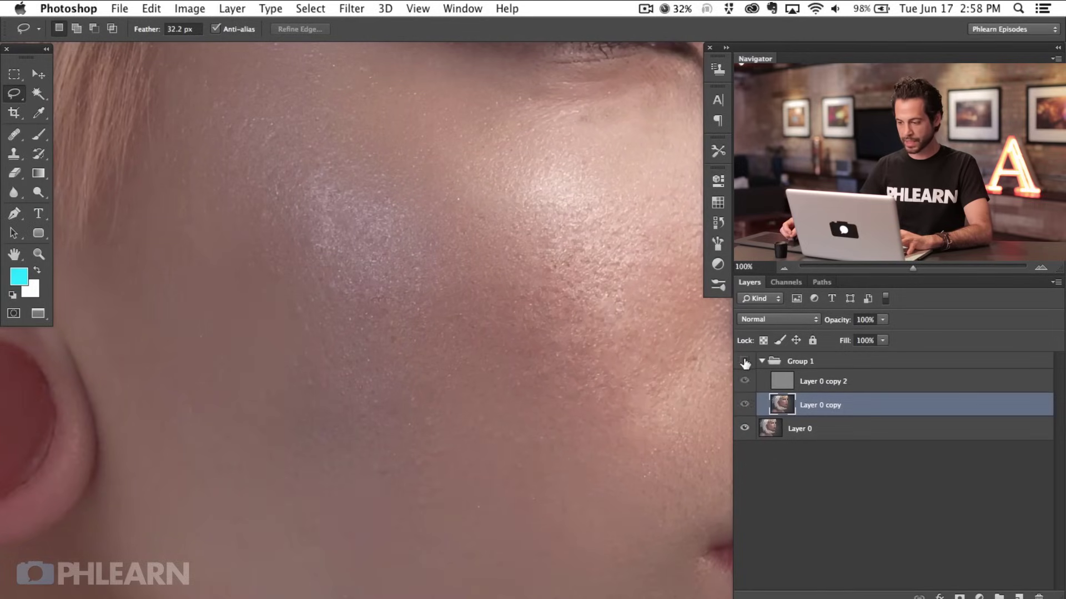
drag(613, 445, 604, 433)
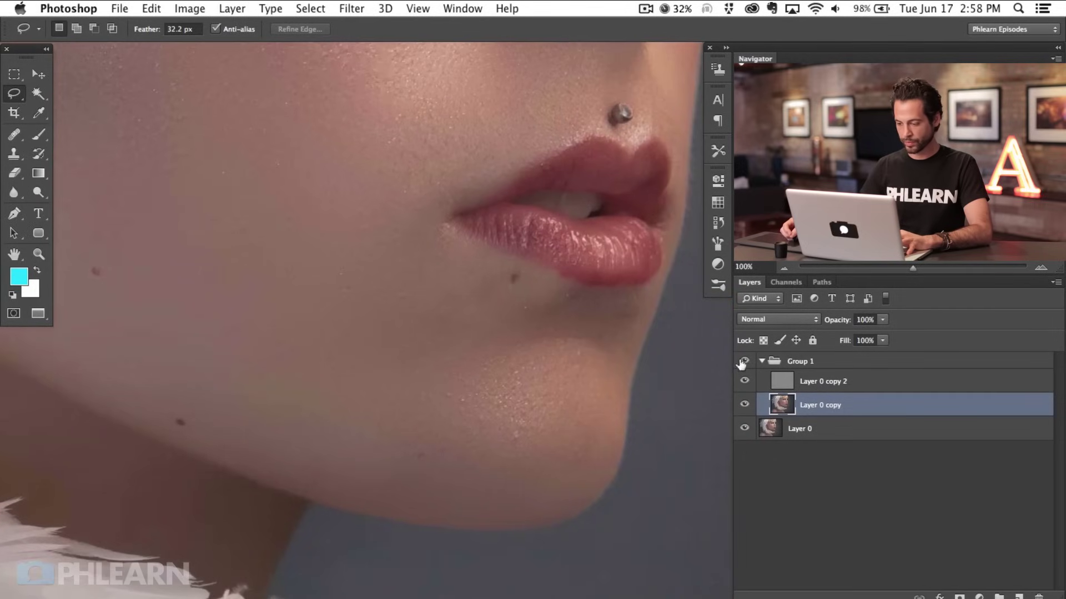
scroll(511, 297, up, 10)
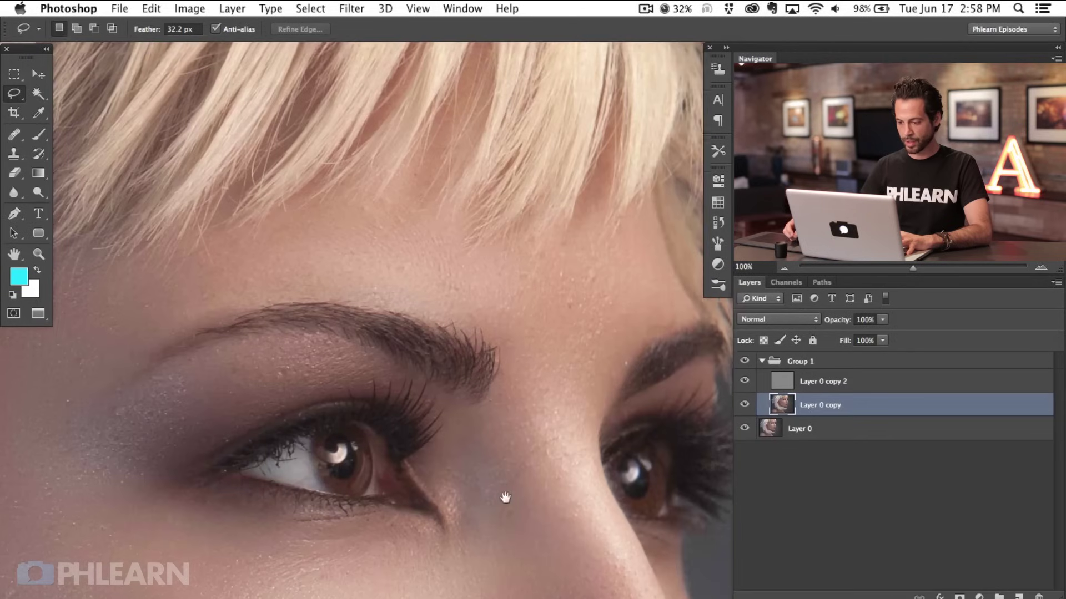
click(744, 362)
click(743, 362)
click(743, 362)
click(744, 362)
mouse_move(309, 487)
mouse_down()
mouse_move(352, 369)
mouse_move(573, 478)
mouse_move(541, 446)
mouse_move(490, 507)
mouse_up()
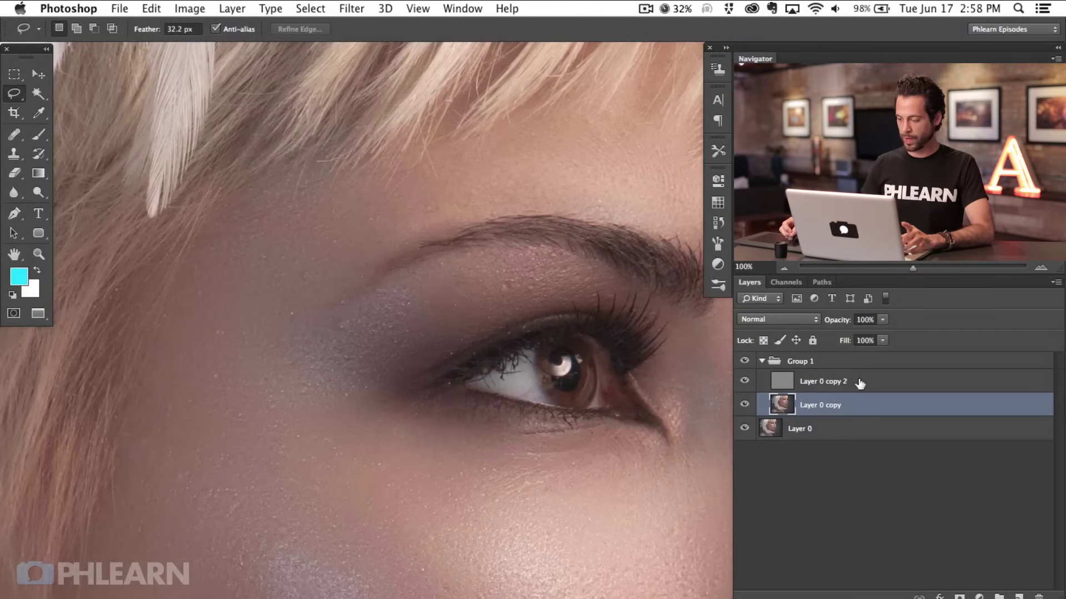
Select the texture layer Layer 0 copy 2, checking its effect by hiding and showing it, and switch to the Clone Stamp tool.
click(860, 384)
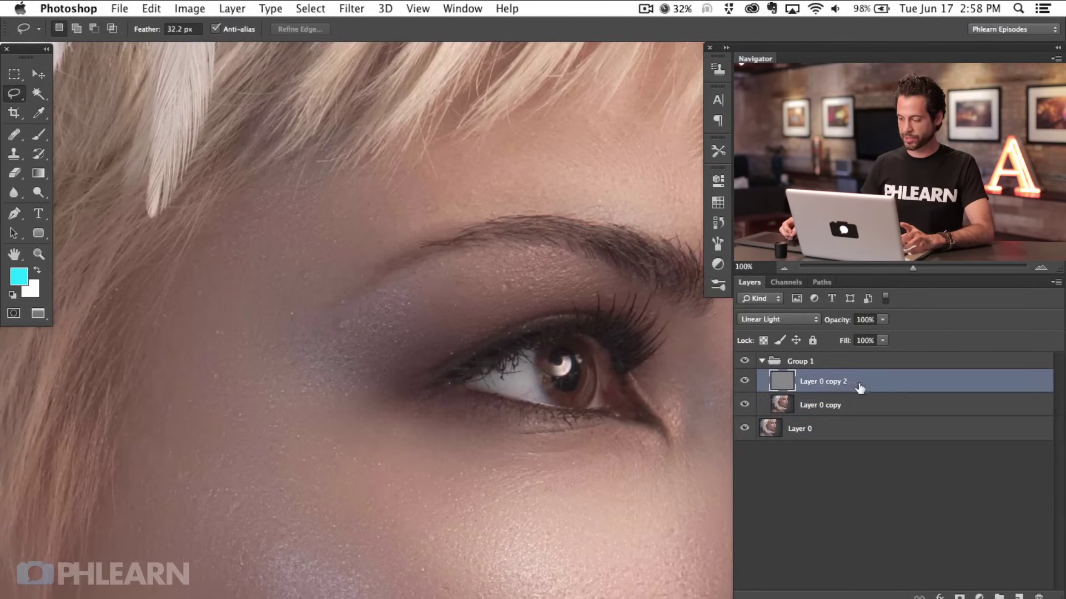
click(744, 382)
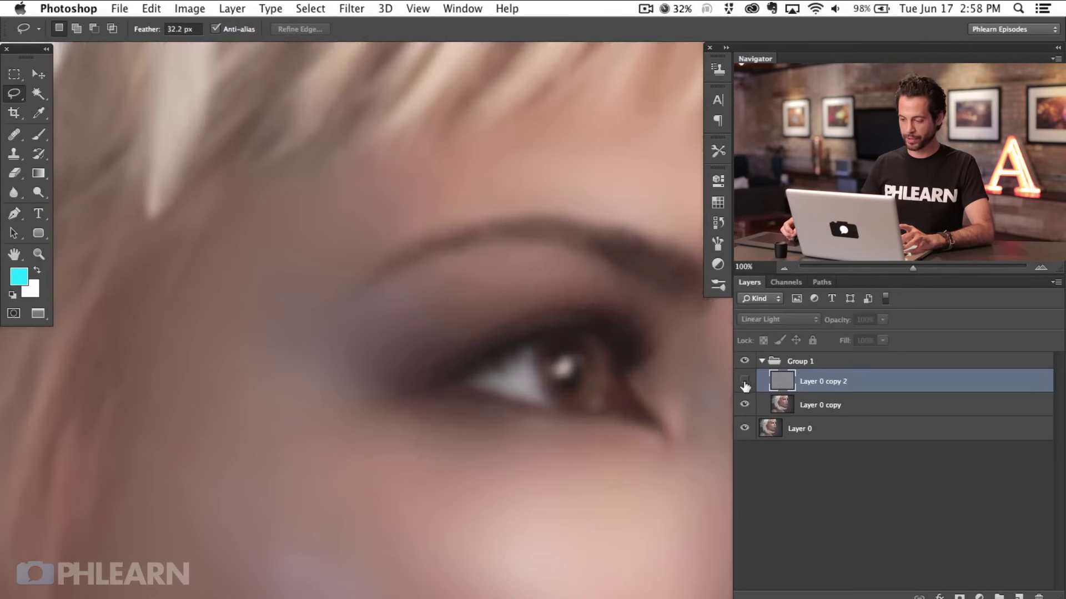
click(744, 383)
click(745, 382)
click(745, 383)
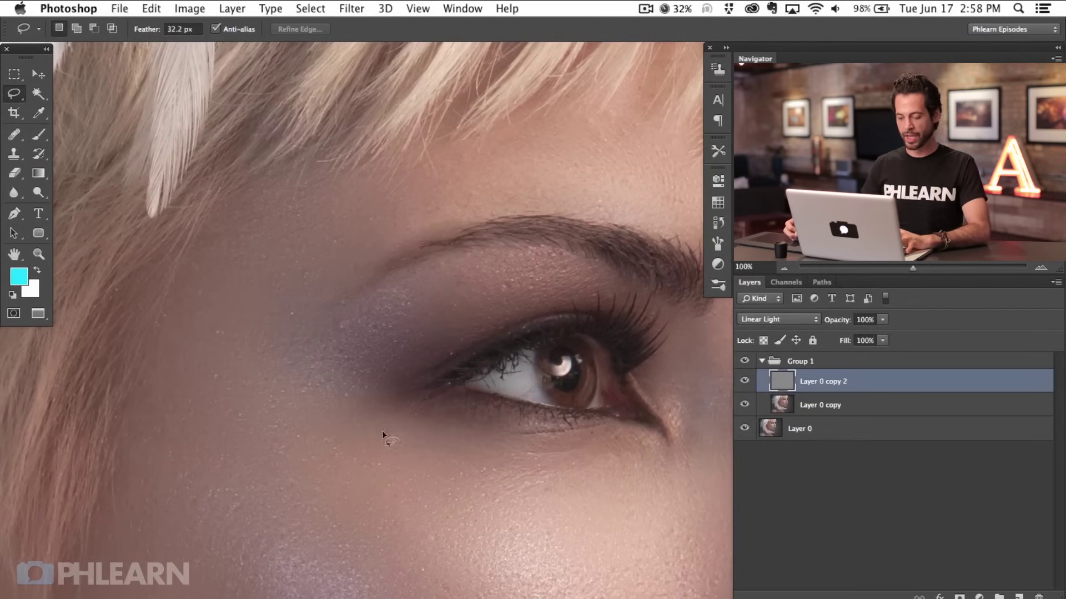
scroll(385, 435, down, 3)
key(s)
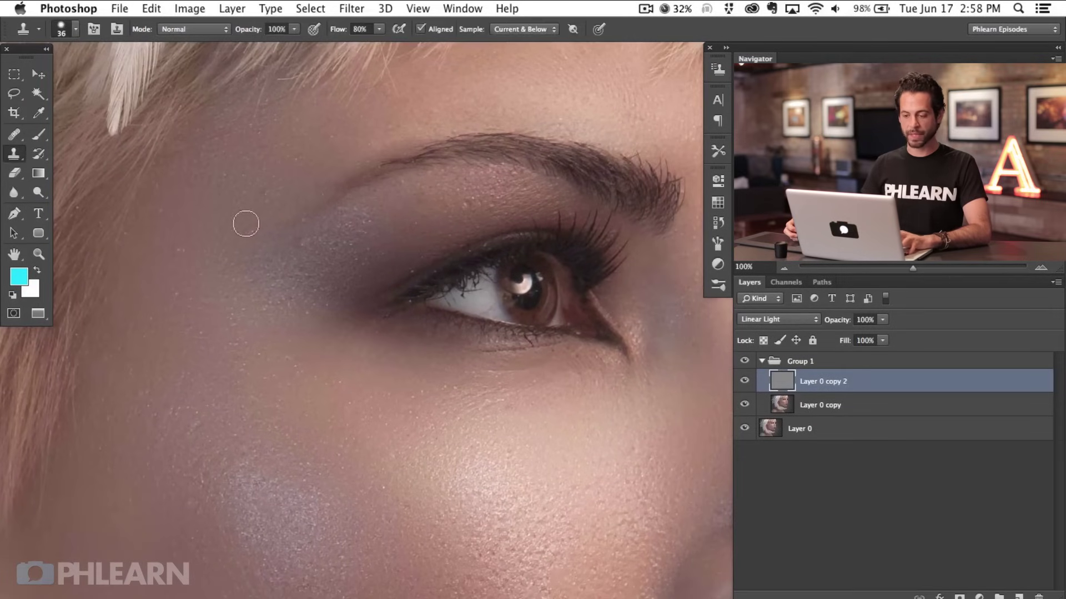
Set Layer 0 copy 2 to Normal blending to inspect its gray texture detail, and restore it to Linear Light.
click(752, 326)
click(731, 138)
scroll(627, 394, right, 5)
scroll(481, 309, down, 3)
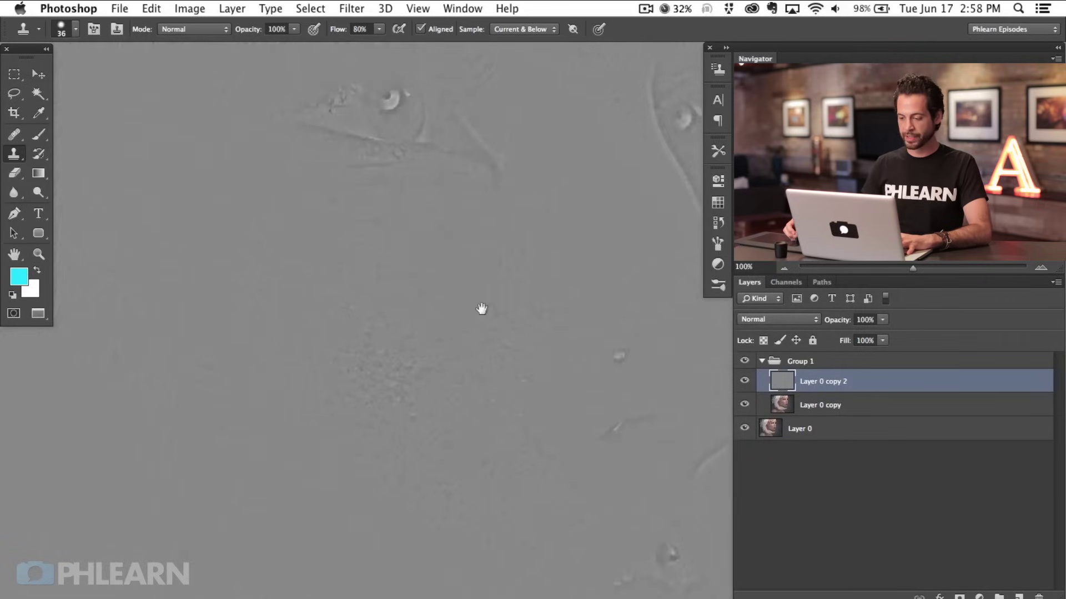
scroll(423, 403, left, 7)
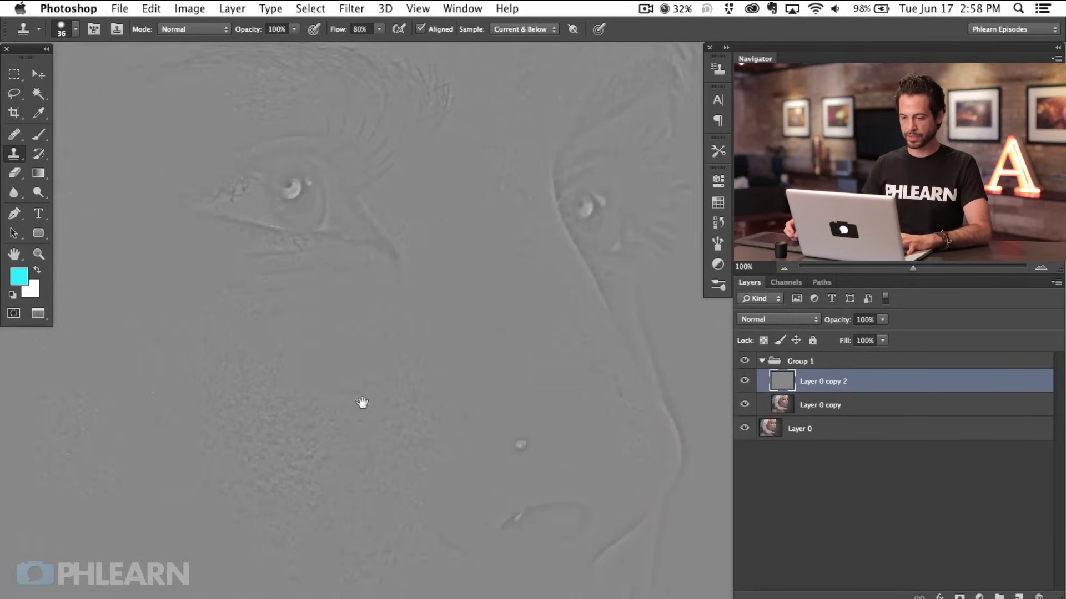
scroll(538, 179, right, 1)
click(771, 320)
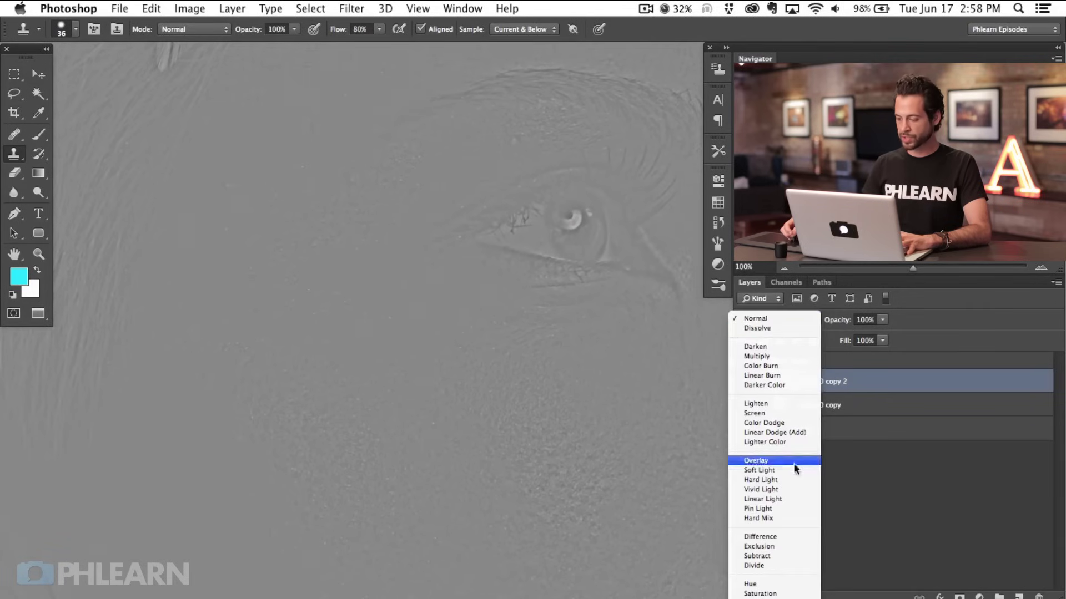
click(793, 499)
Reduce the Clone Stamp brush size to 29 and set it to sample the Current Layer only.
scroll(627, 407, up, 1)
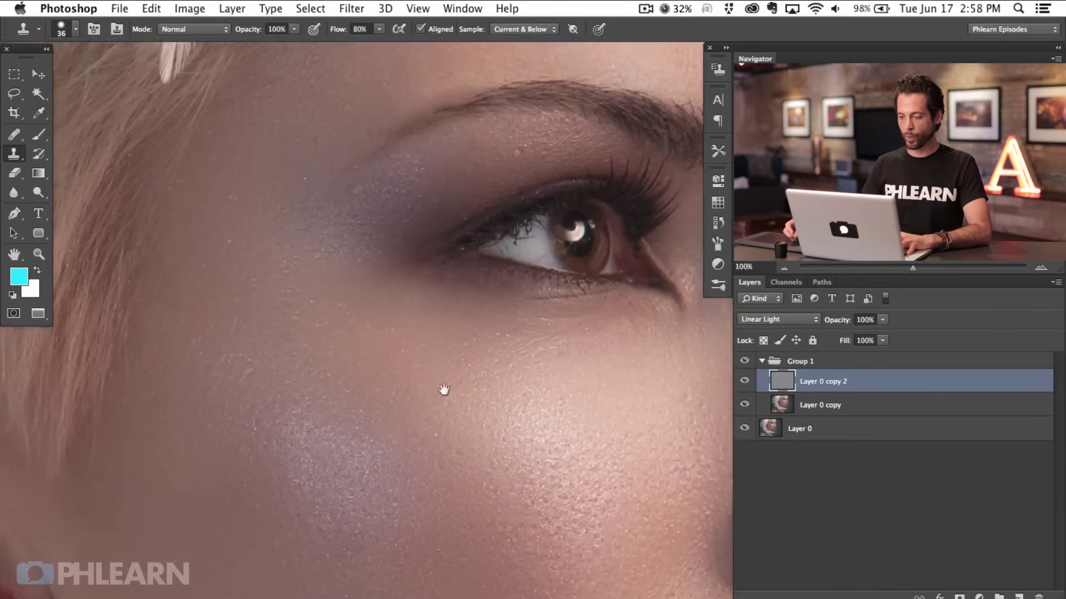
scroll(445, 388, left, 3)
scroll(290, 281, right, 2)
scroll(290, 281, up, 1)
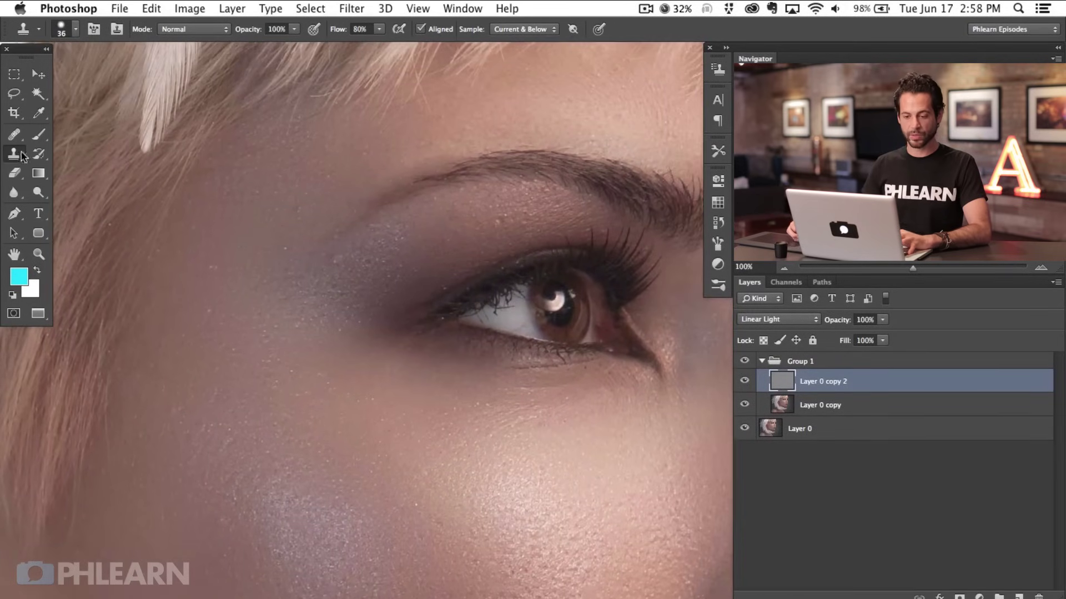
drag(366, 225, 354, 225)
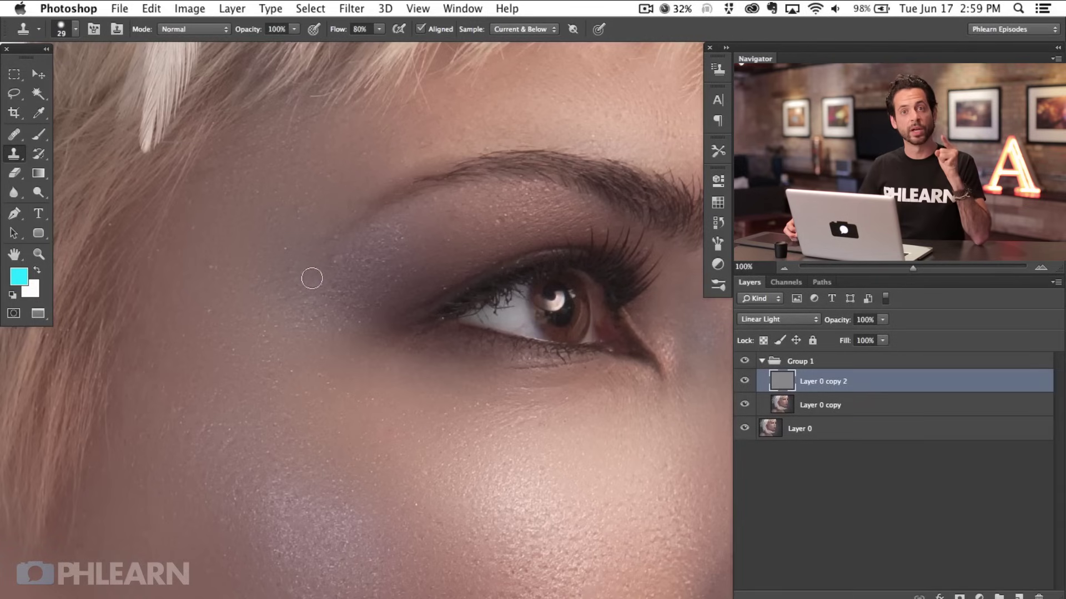
click(525, 29)
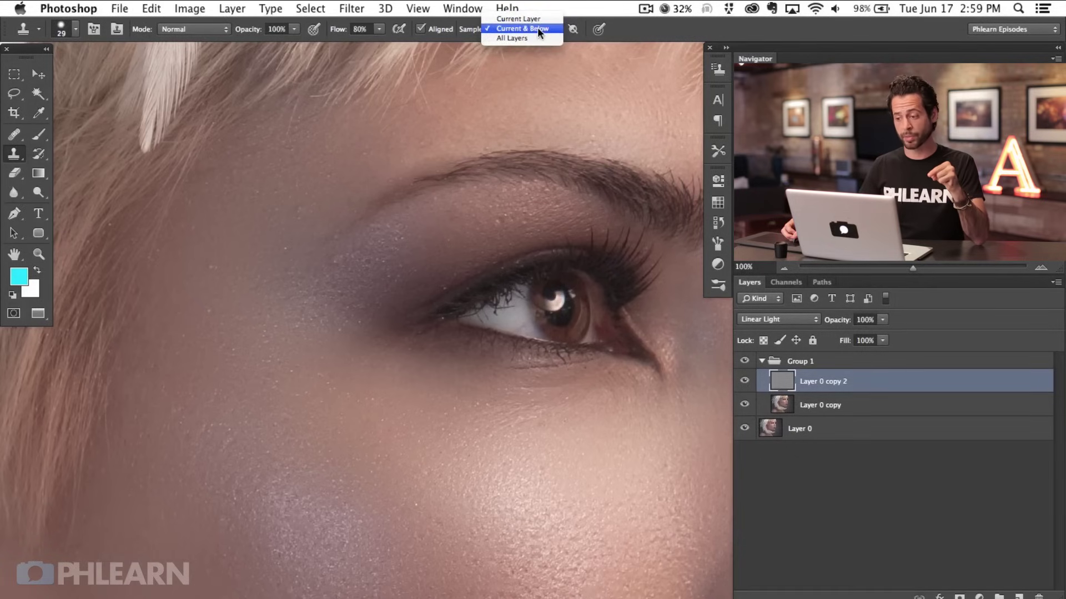
click(532, 20)
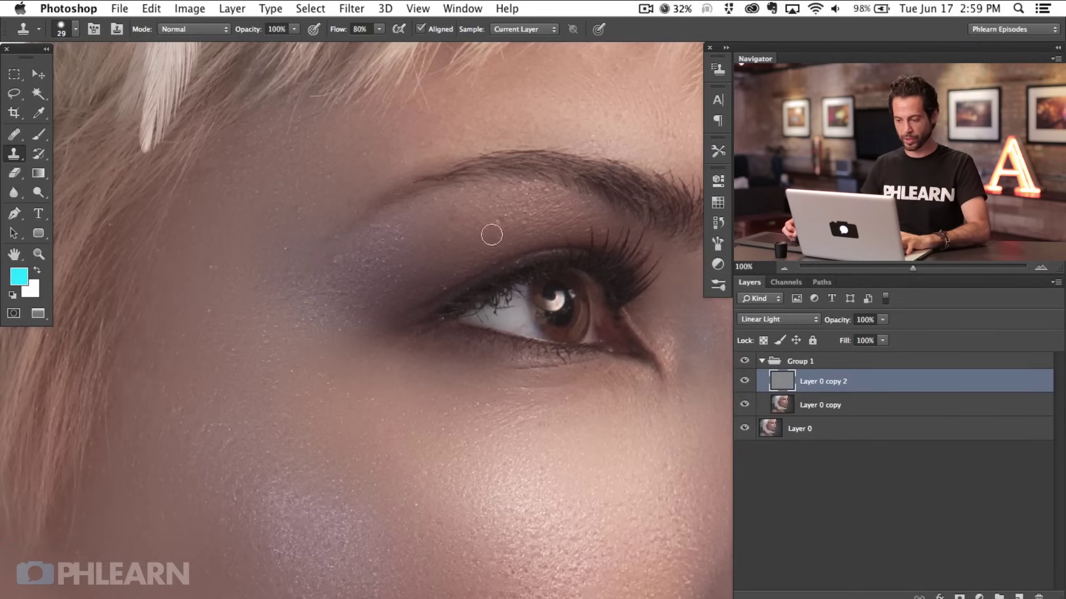
Clone away texture specks on the upper eyelid with a size 12 brush and beside the outer eye with a size 33 brush.
key(super+plus)
scroll(681, 383, up, 5)
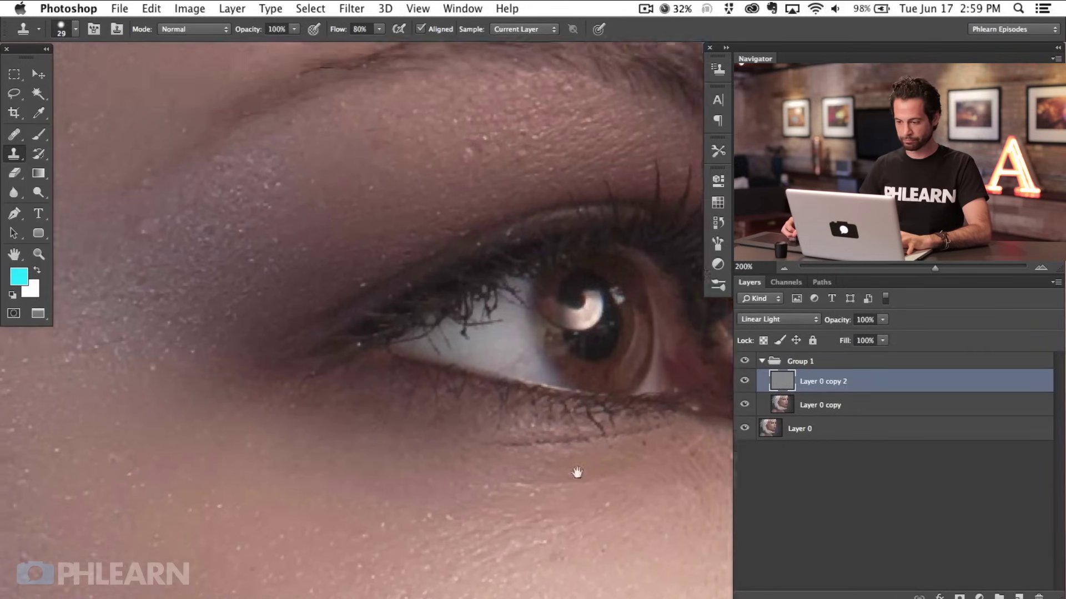
drag(418, 255, 403, 264)
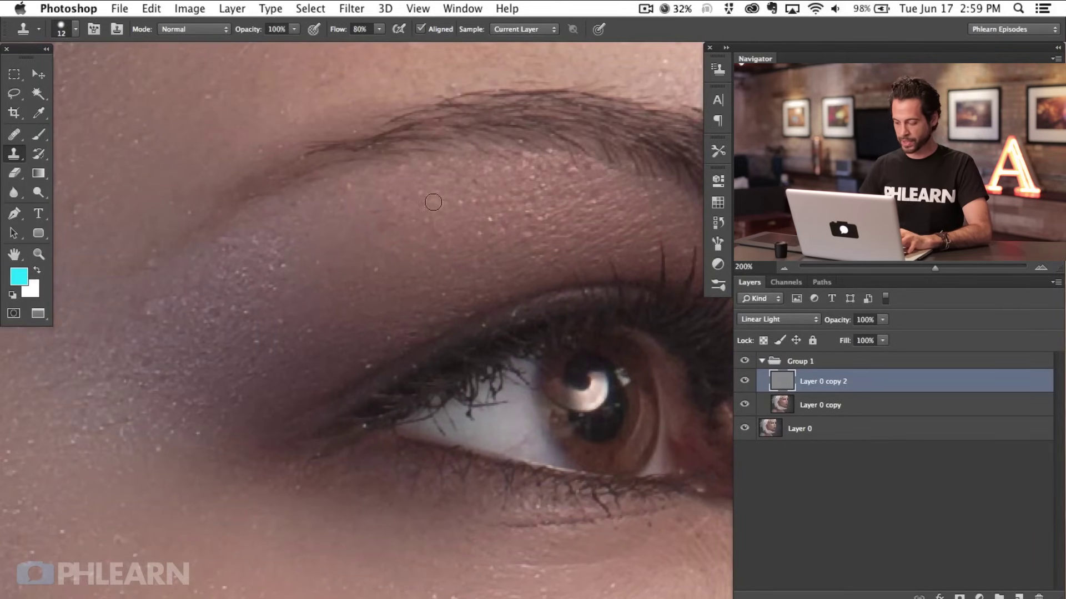
key(super+minus)
drag(230, 330, 239, 330)
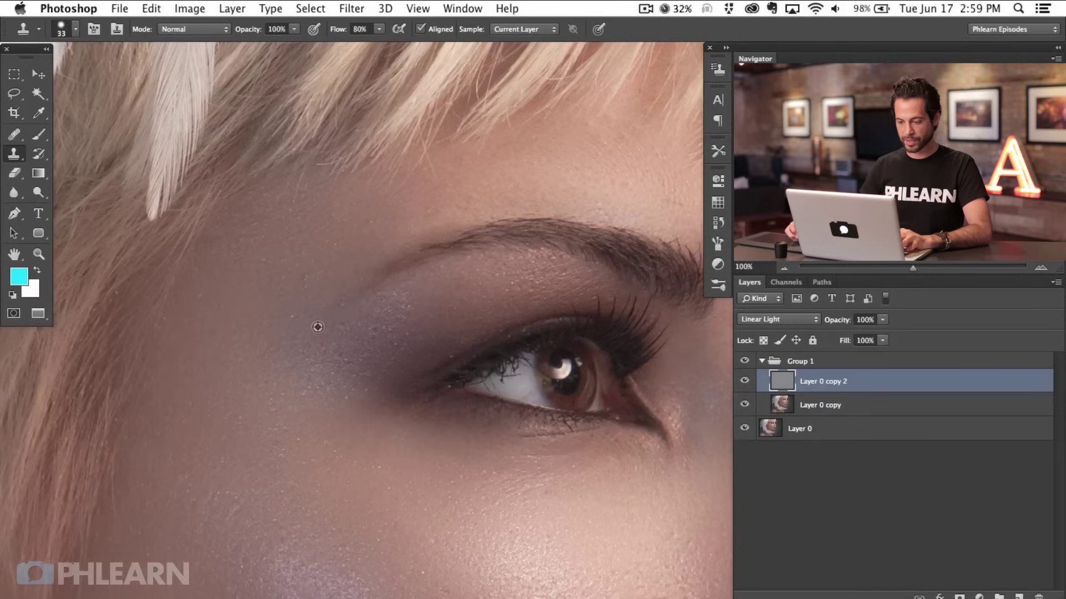
Examine the forehead, nose, cheek, mouth and chin at 100% for remaining texture flaws.
scroll(336, 242, right, 10)
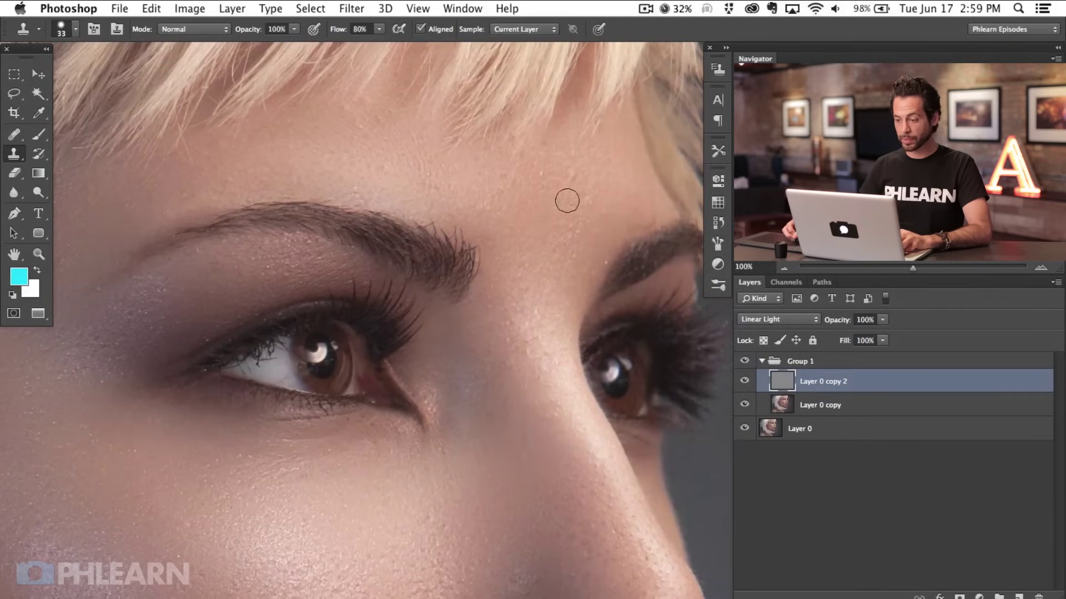
scroll(562, 221, down, 5)
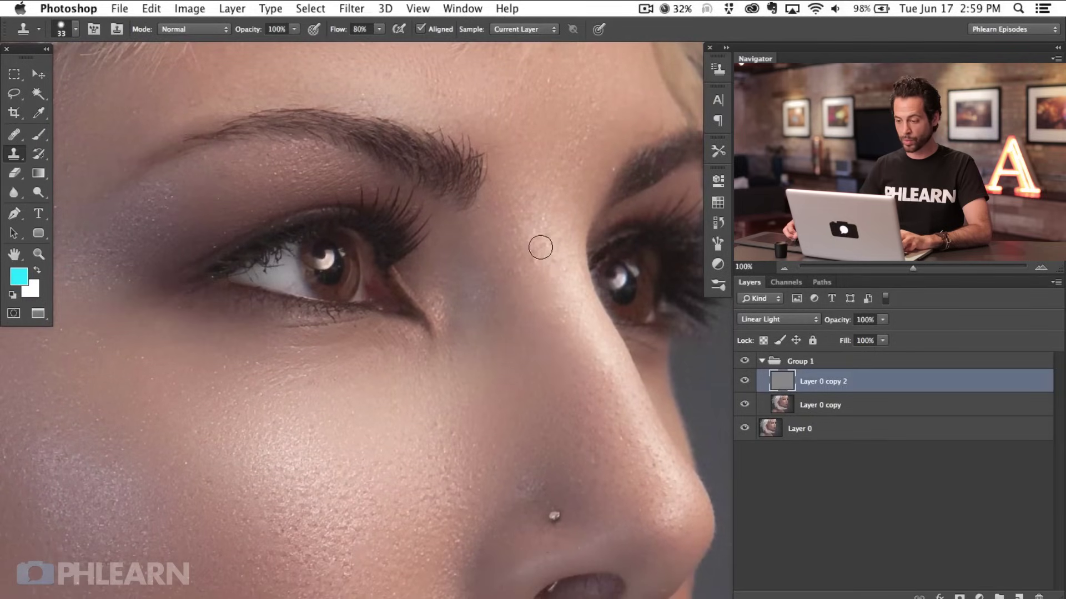
scroll(532, 286, down, 10)
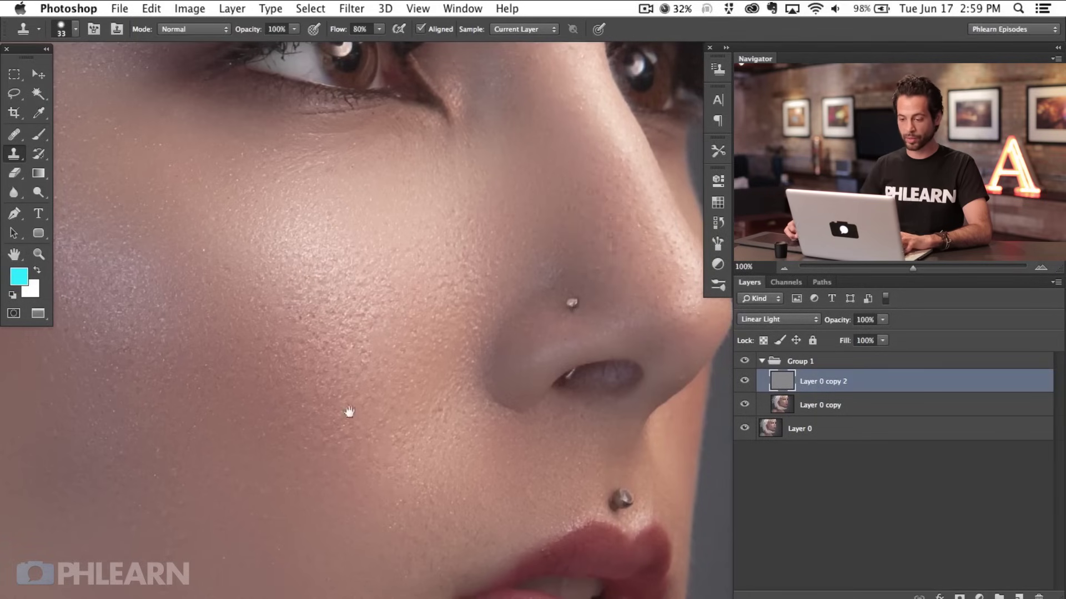
drag(350, 411, 484, 244)
scroll(328, 454, down, 5)
scroll(328, 454, right, 5)
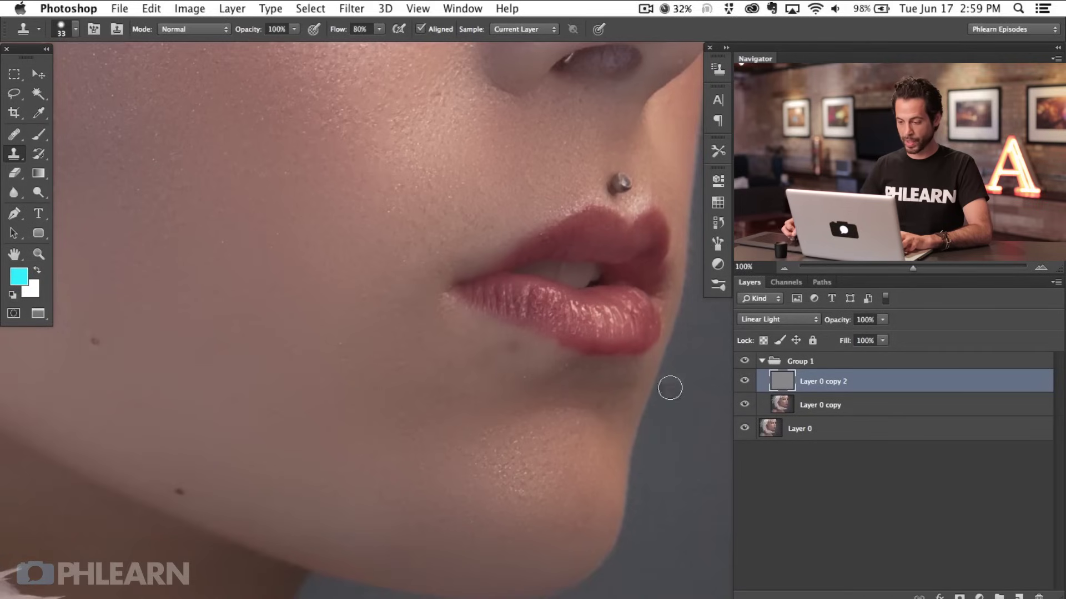
drag(635, 381, 509, 519)
scroll(509, 519, up, 10)
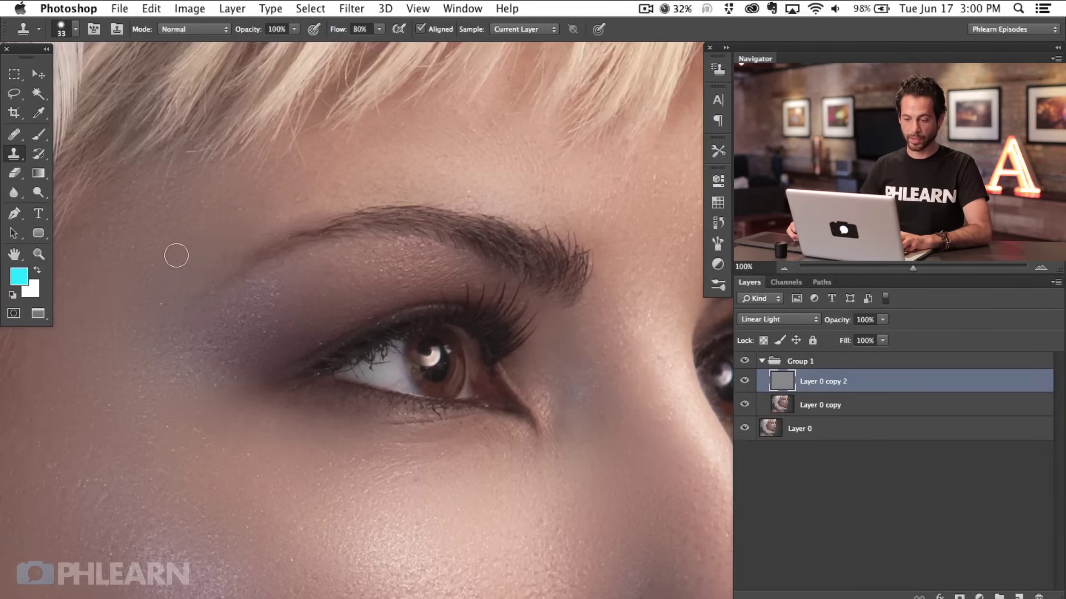
Compare the portrait before and after retouching at 33.33% by repeatedly hiding and showing Group 1.
key(super+minus)
key(super+minus)
key(super+minus)
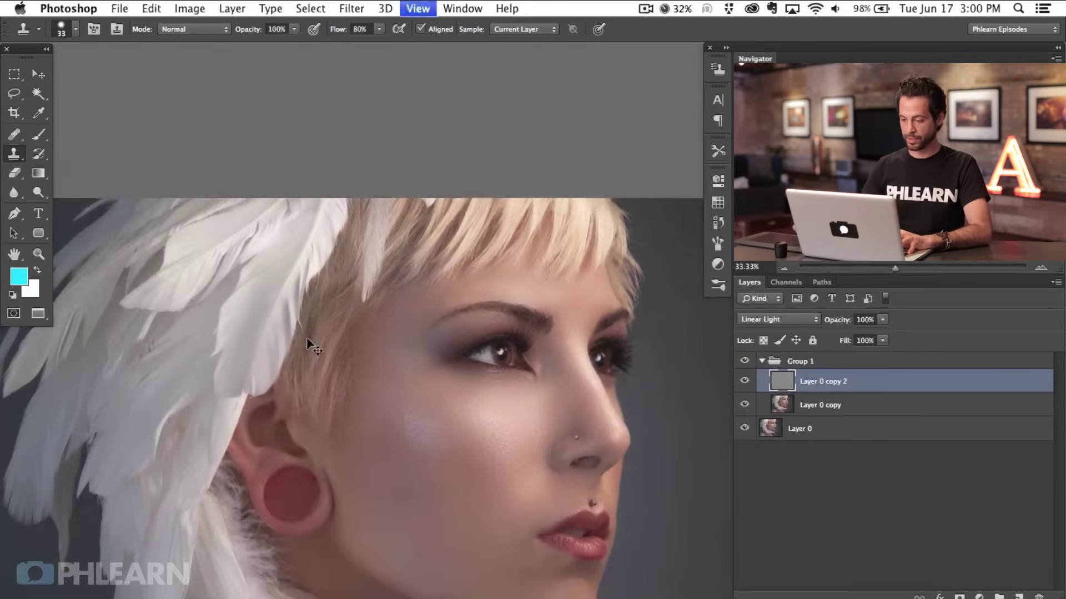
scroll(548, 527, down, 3)
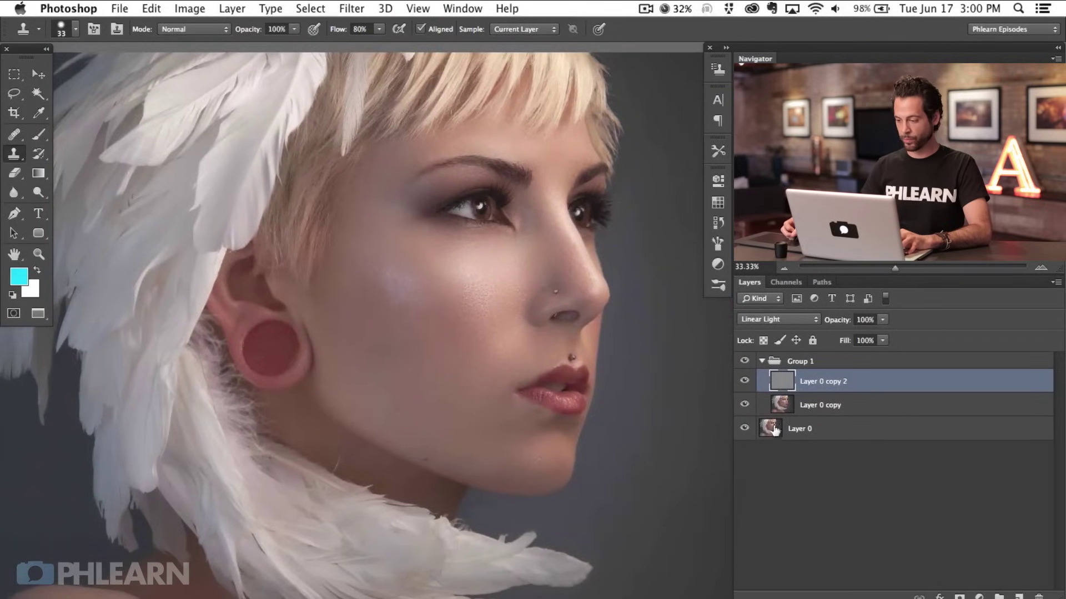
click(744, 361)
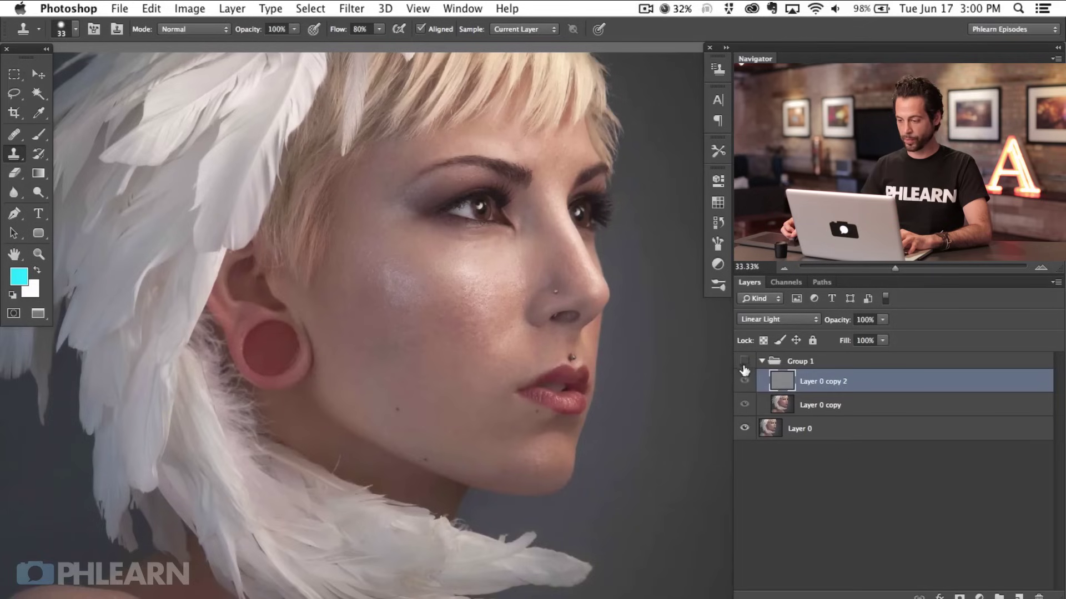
click(744, 362)
click(745, 362)
click(744, 362)
click(744, 363)
click(743, 363)
click(743, 363)
click(744, 363)
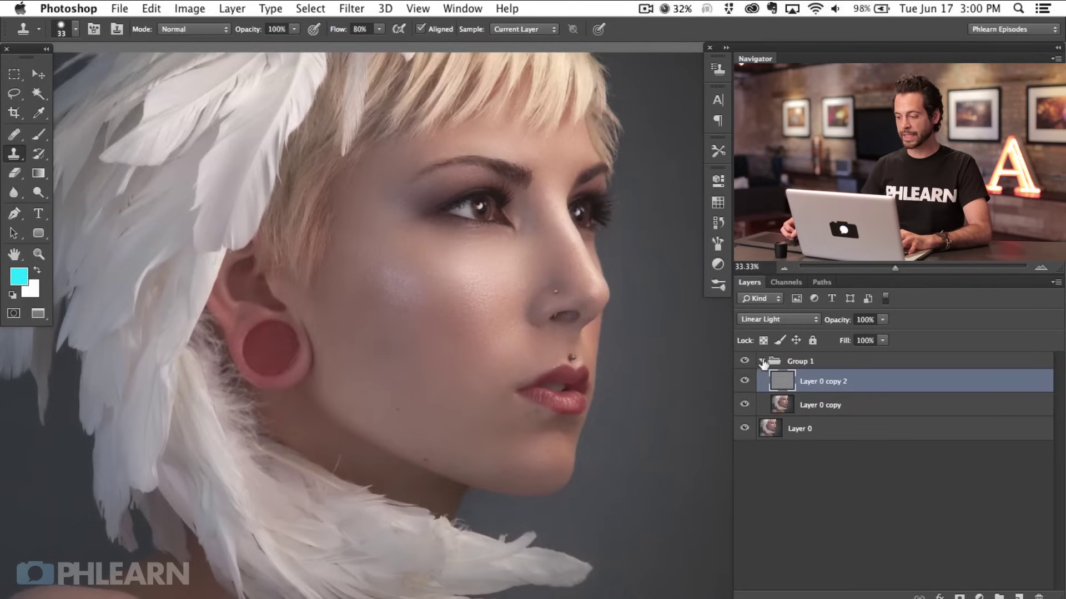
Collapse Group 1 and lower its opacity to 81% to soften the retouching, checking the face at 50%.
click(763, 362)
click(744, 362)
click(744, 362)
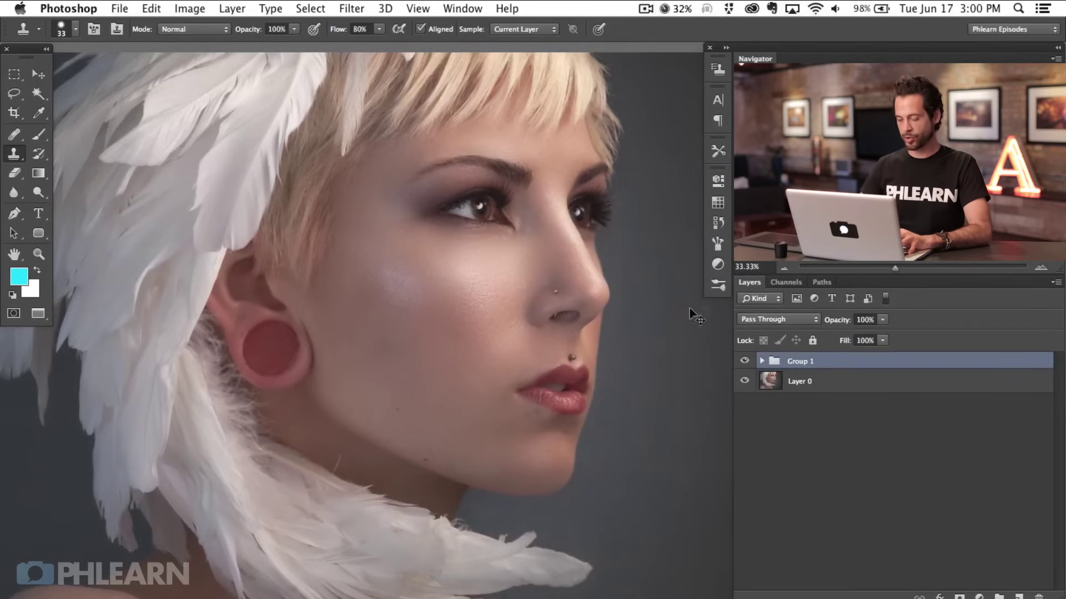
key(super+equal)
scroll(536, 362, up, 1)
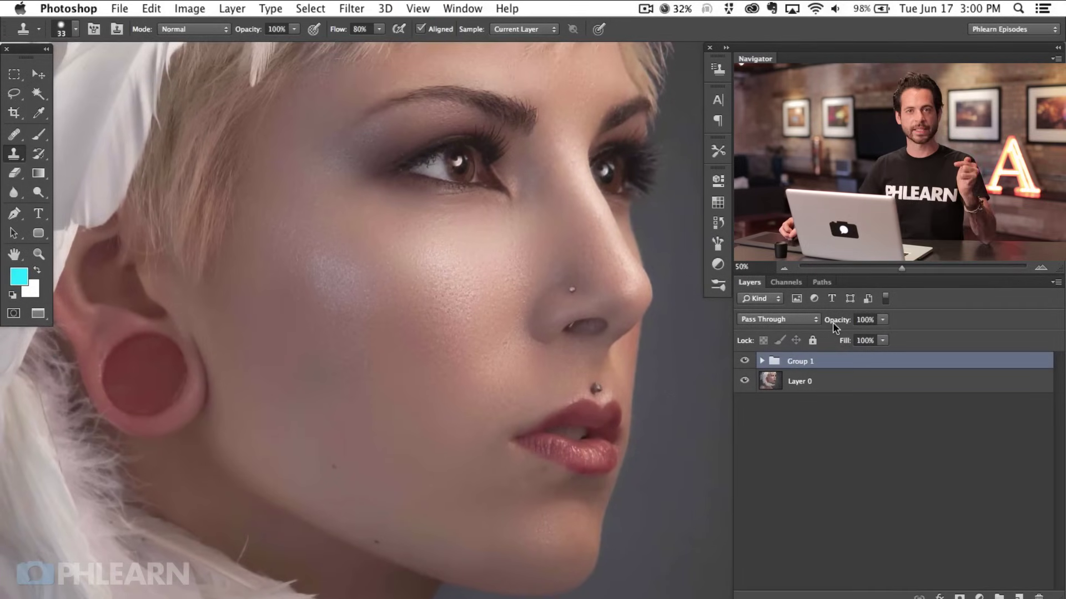
drag(841, 324, 824, 323)
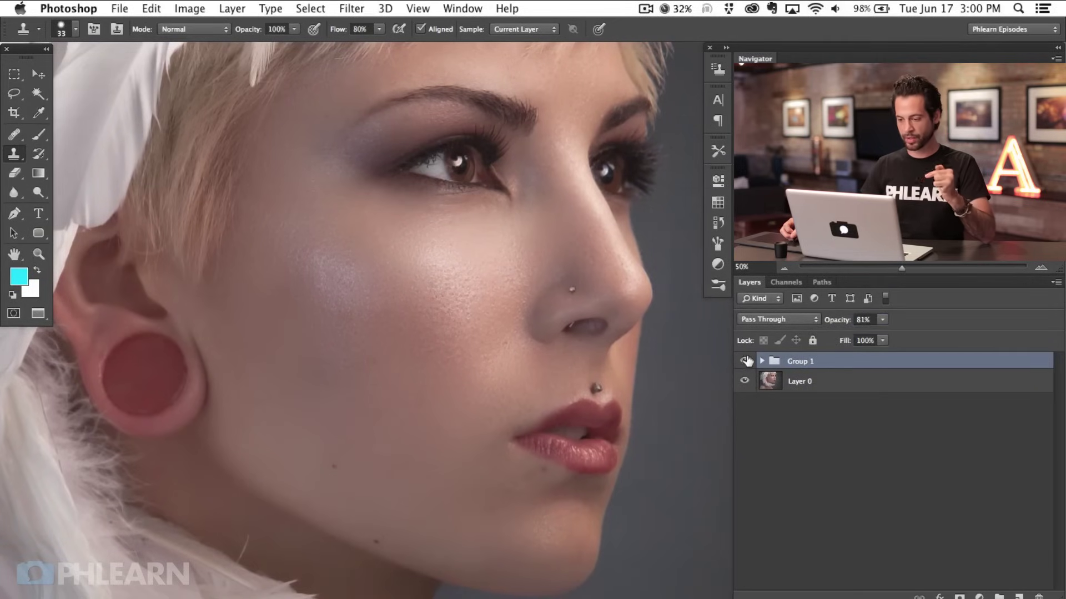
mouse_move(580, 402)
mouse_down()
mouse_move(564, 439)
mouse_move(564, 428)
mouse_up()
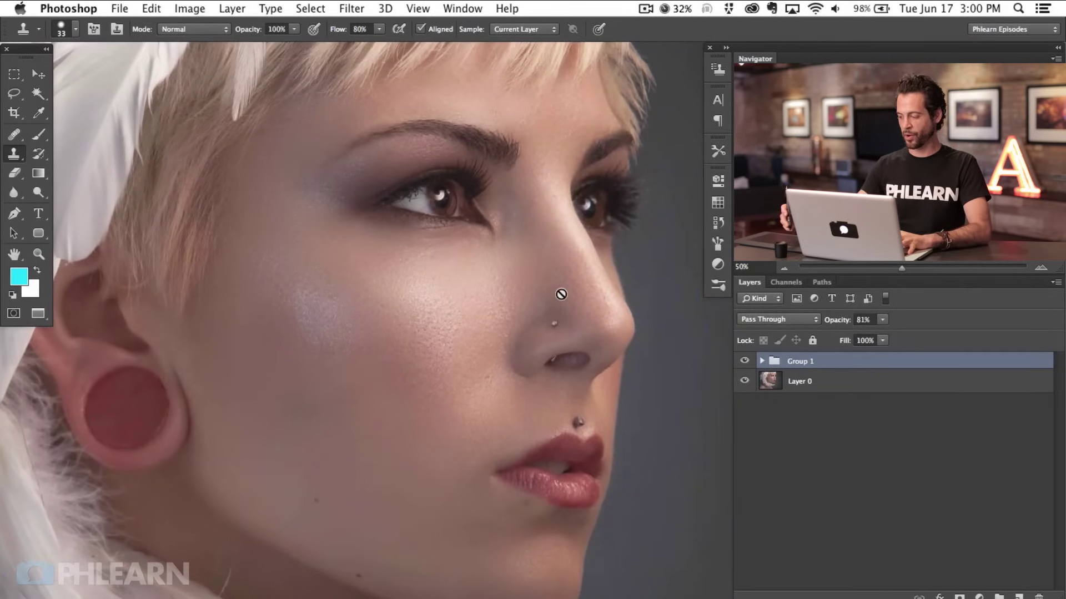